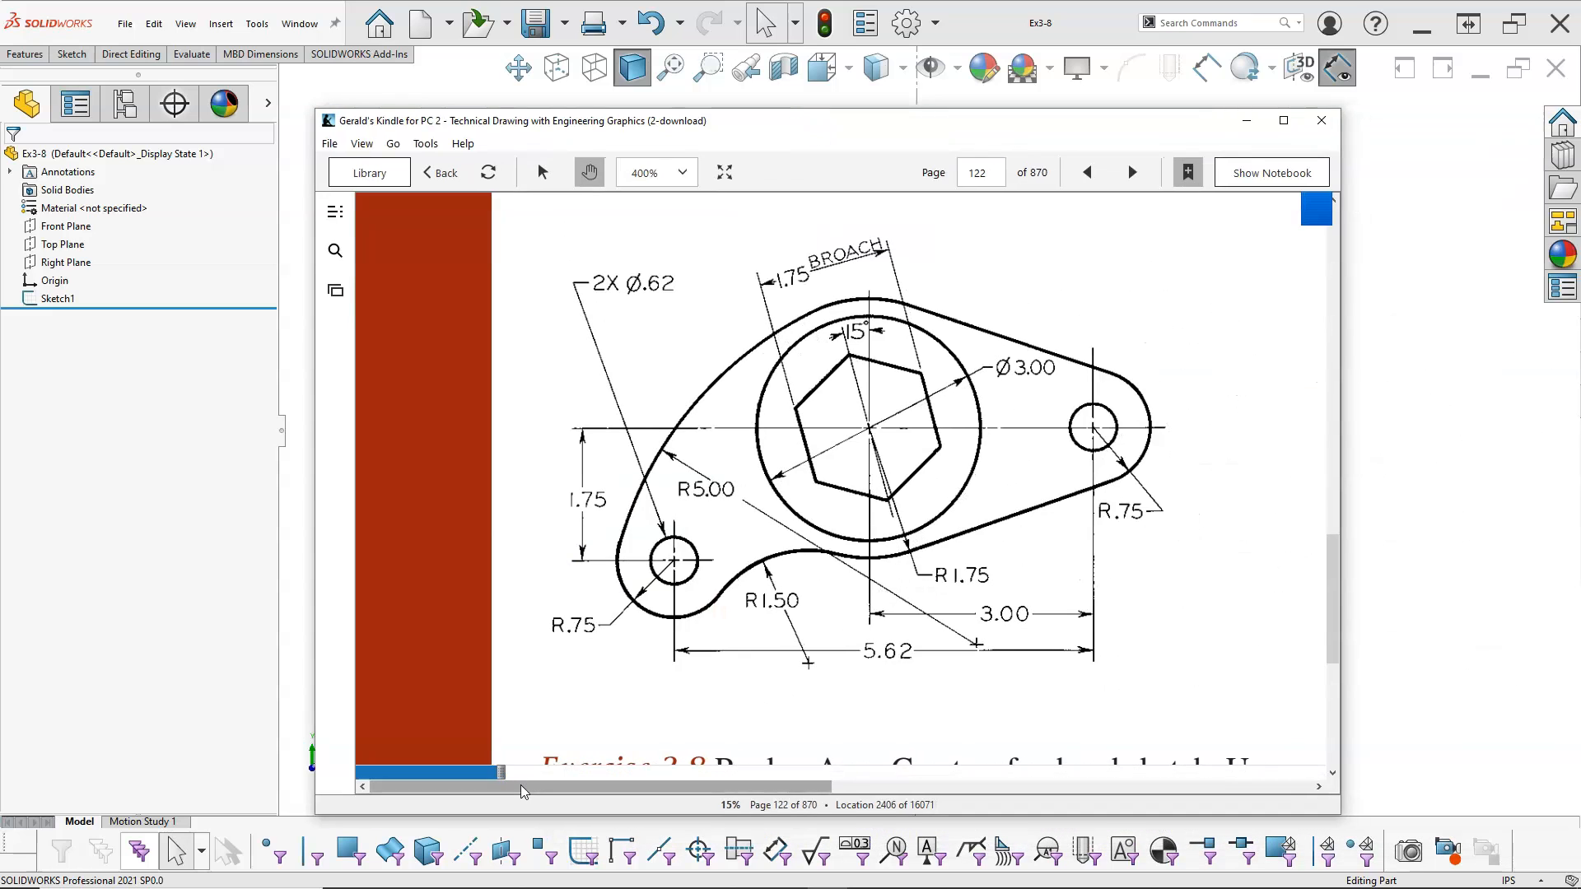
Step: Examine the elliptical plate exercise in the Kindle technical drawing book and move the book's window out of the way
mouse_move(1008, 611)
left_mouse_down()
mouse_move(410, 492)
mouse_move(224, 575)
mouse_move(213, 629)
left_mouse_up()
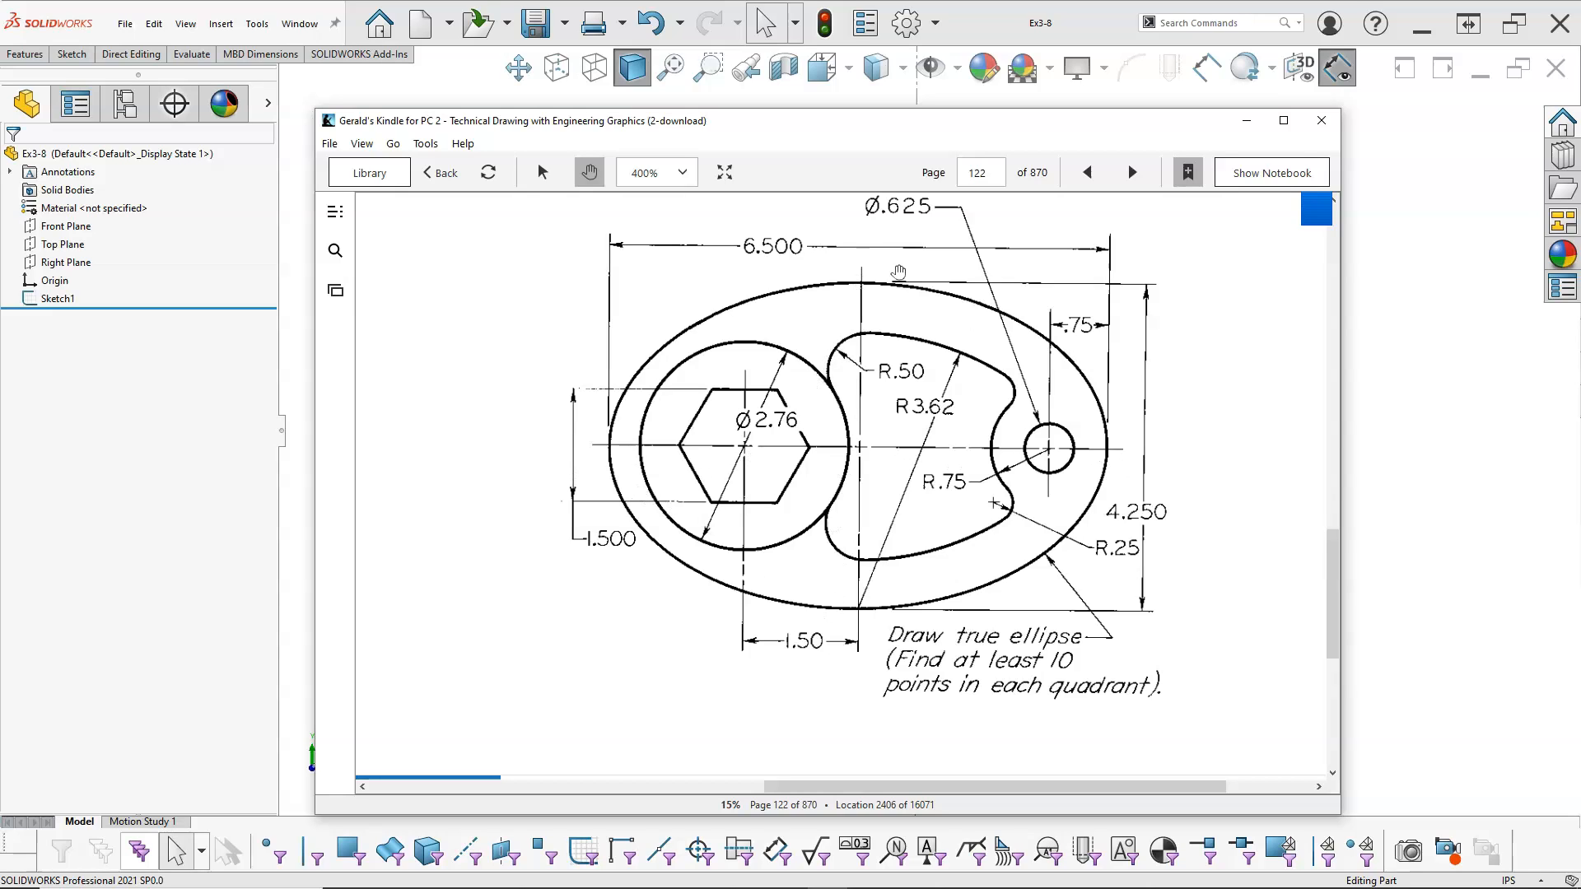
mouse_move(763, 117)
left_mouse_down()
mouse_move(1450, 164)
mouse_move(1580, 131)
left_mouse_up()
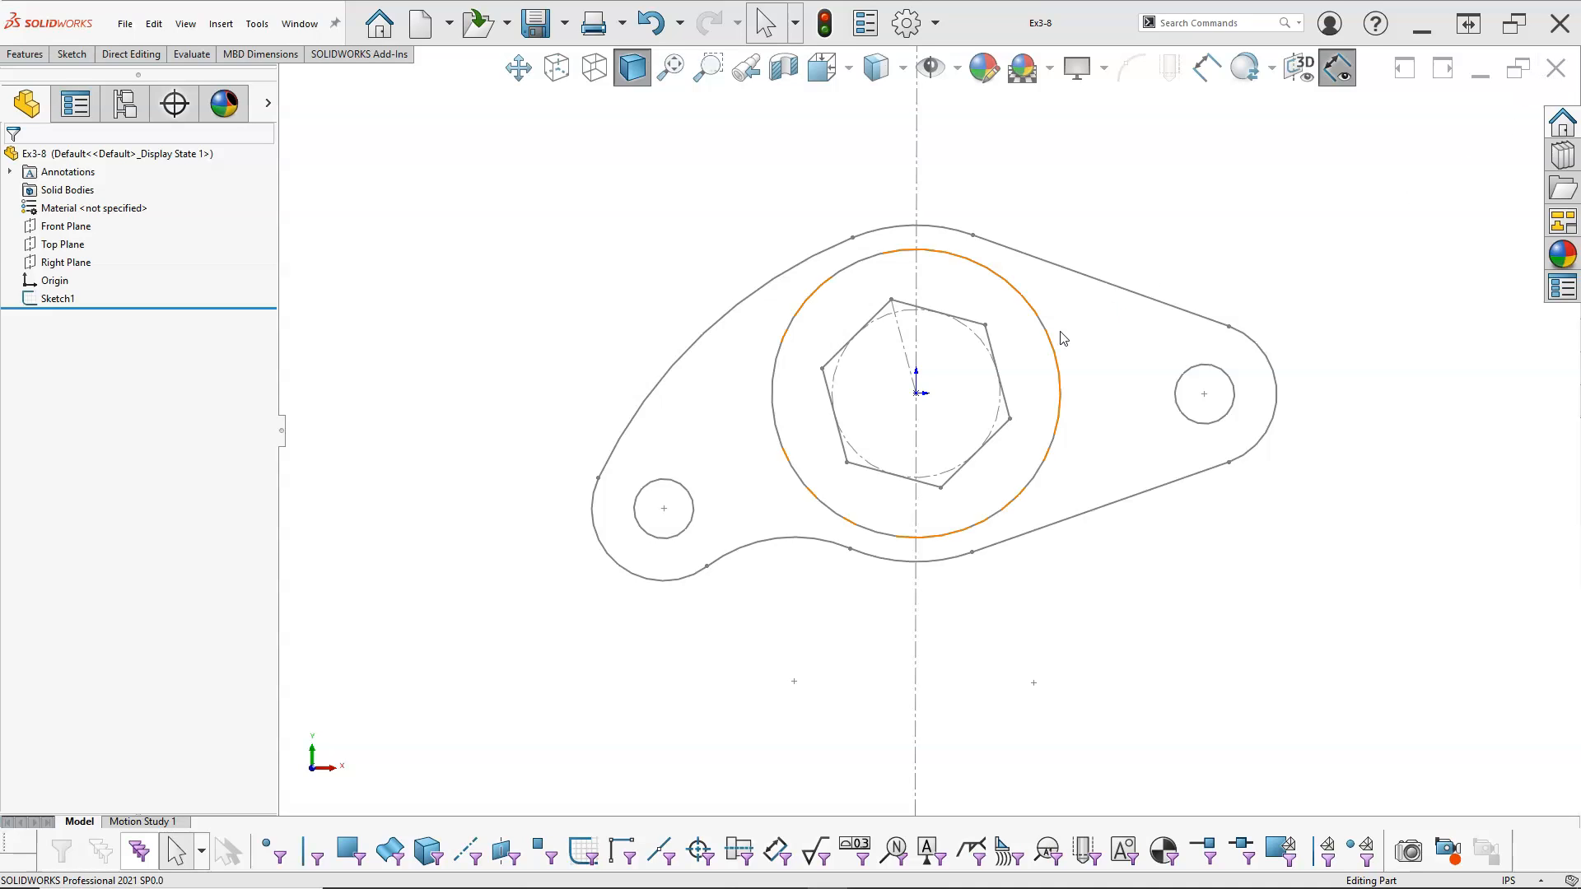
Step: Close the Ex3-8 part and create a new part document
left_click(1548, 70)
left_click(303, 23)
double_click(616, 130)
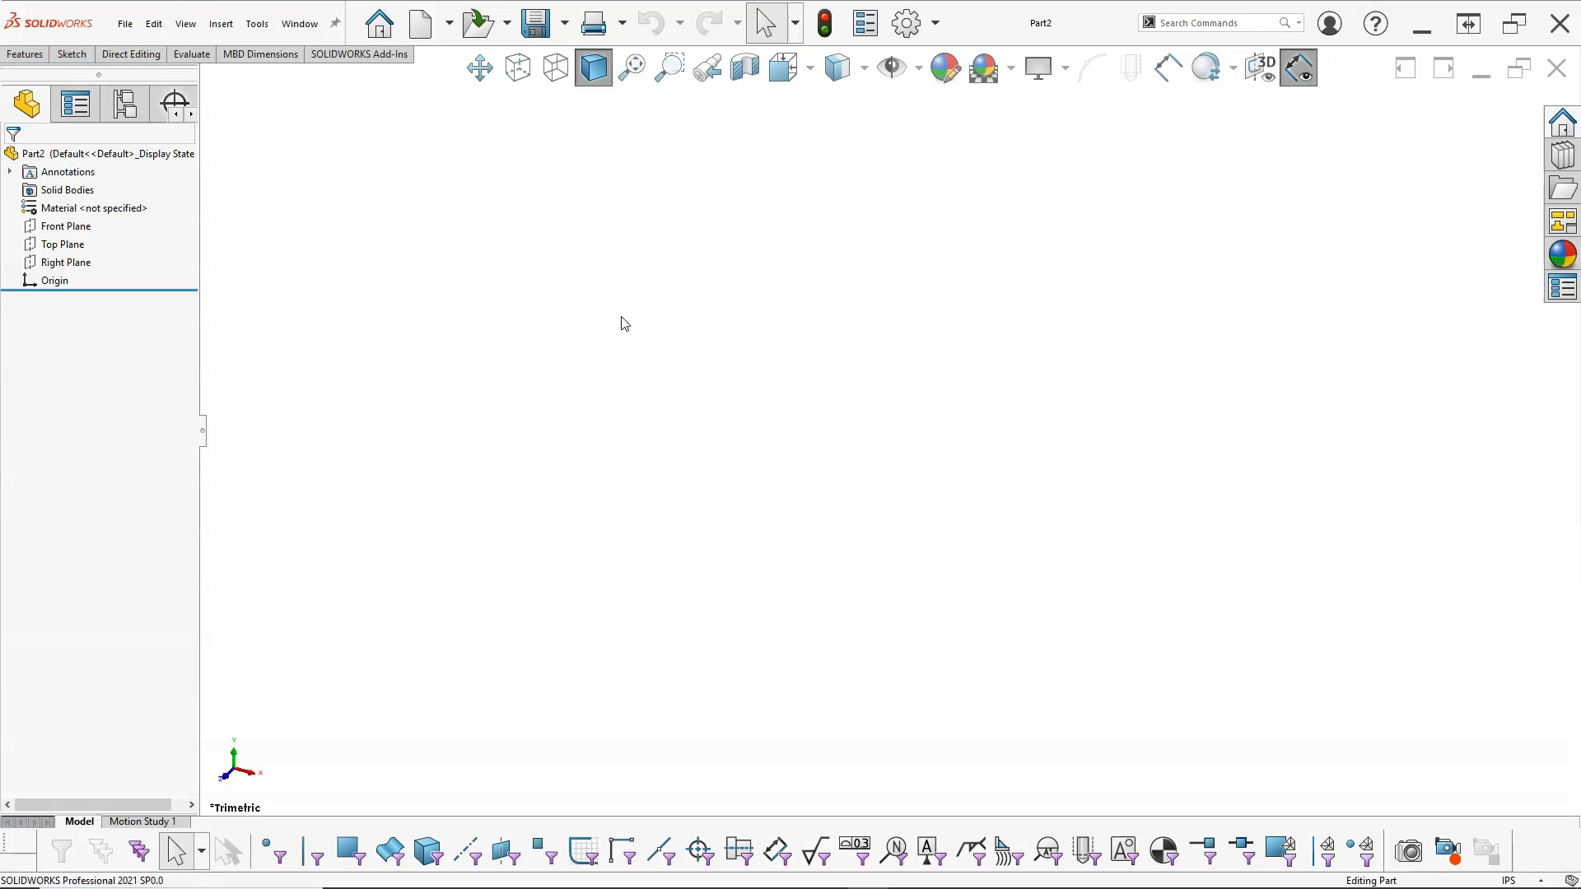
Step: Make the origin visible in the new part and start a sketch on the Front Plane
left_click(917, 72)
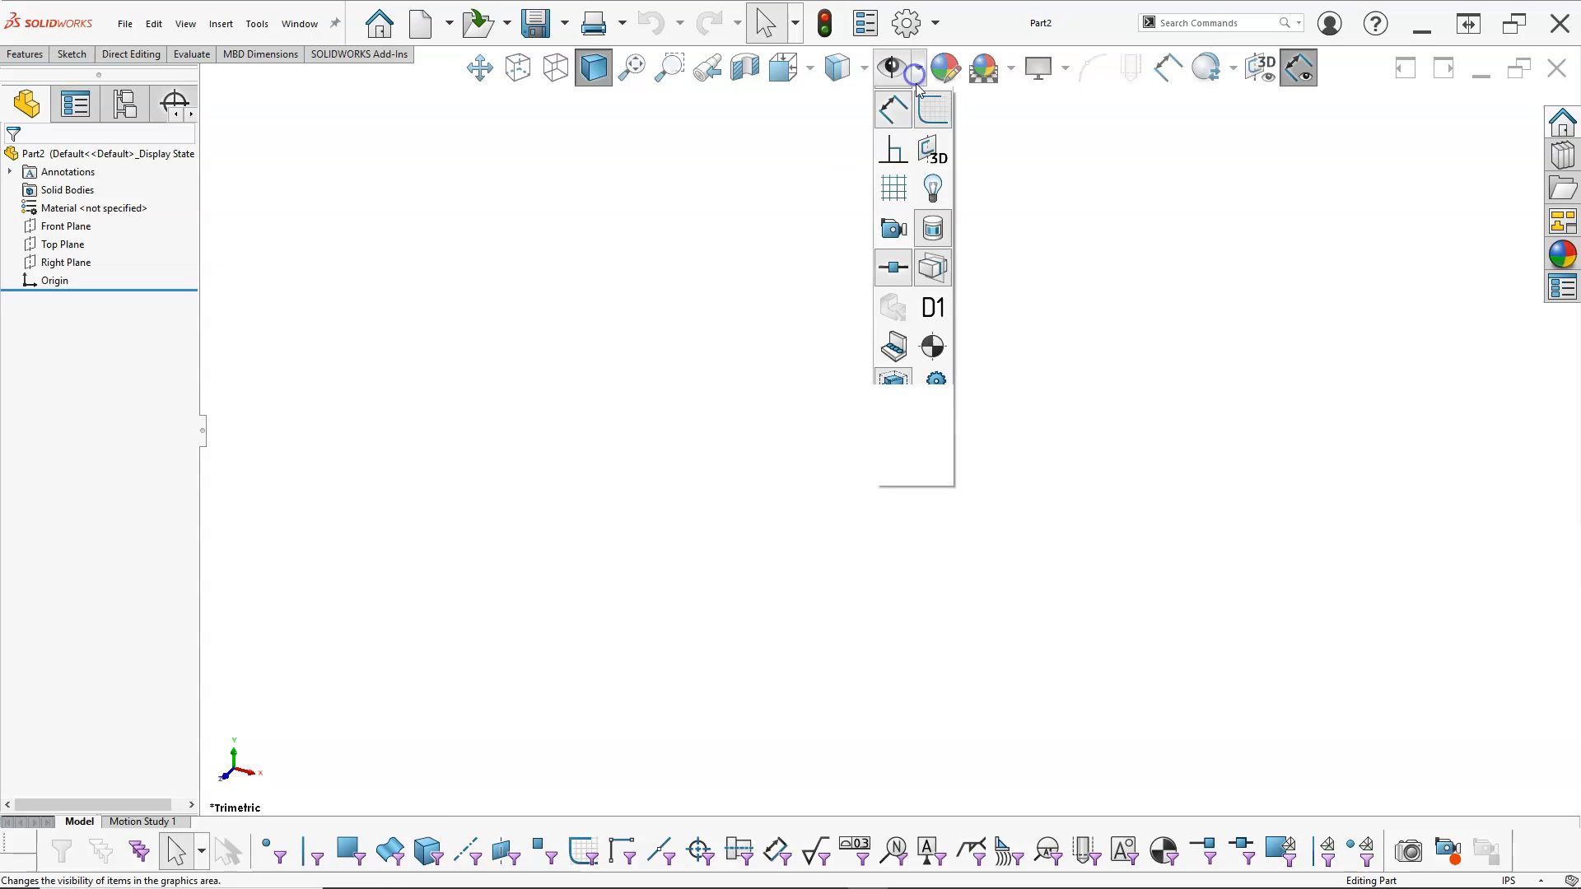
left_click(894, 226)
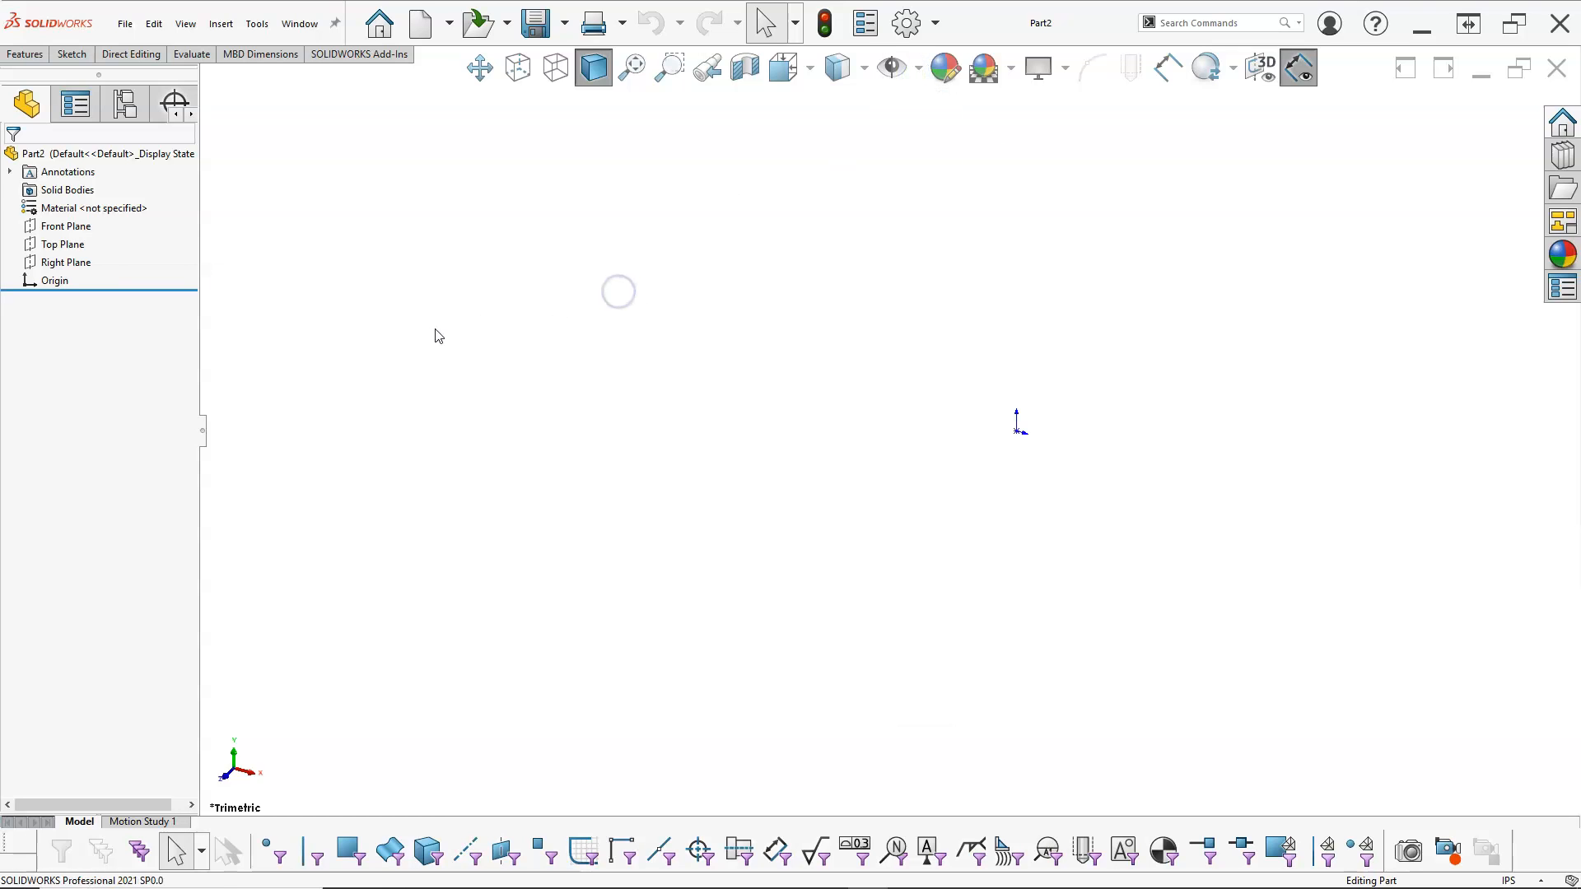
left_click(65, 232)
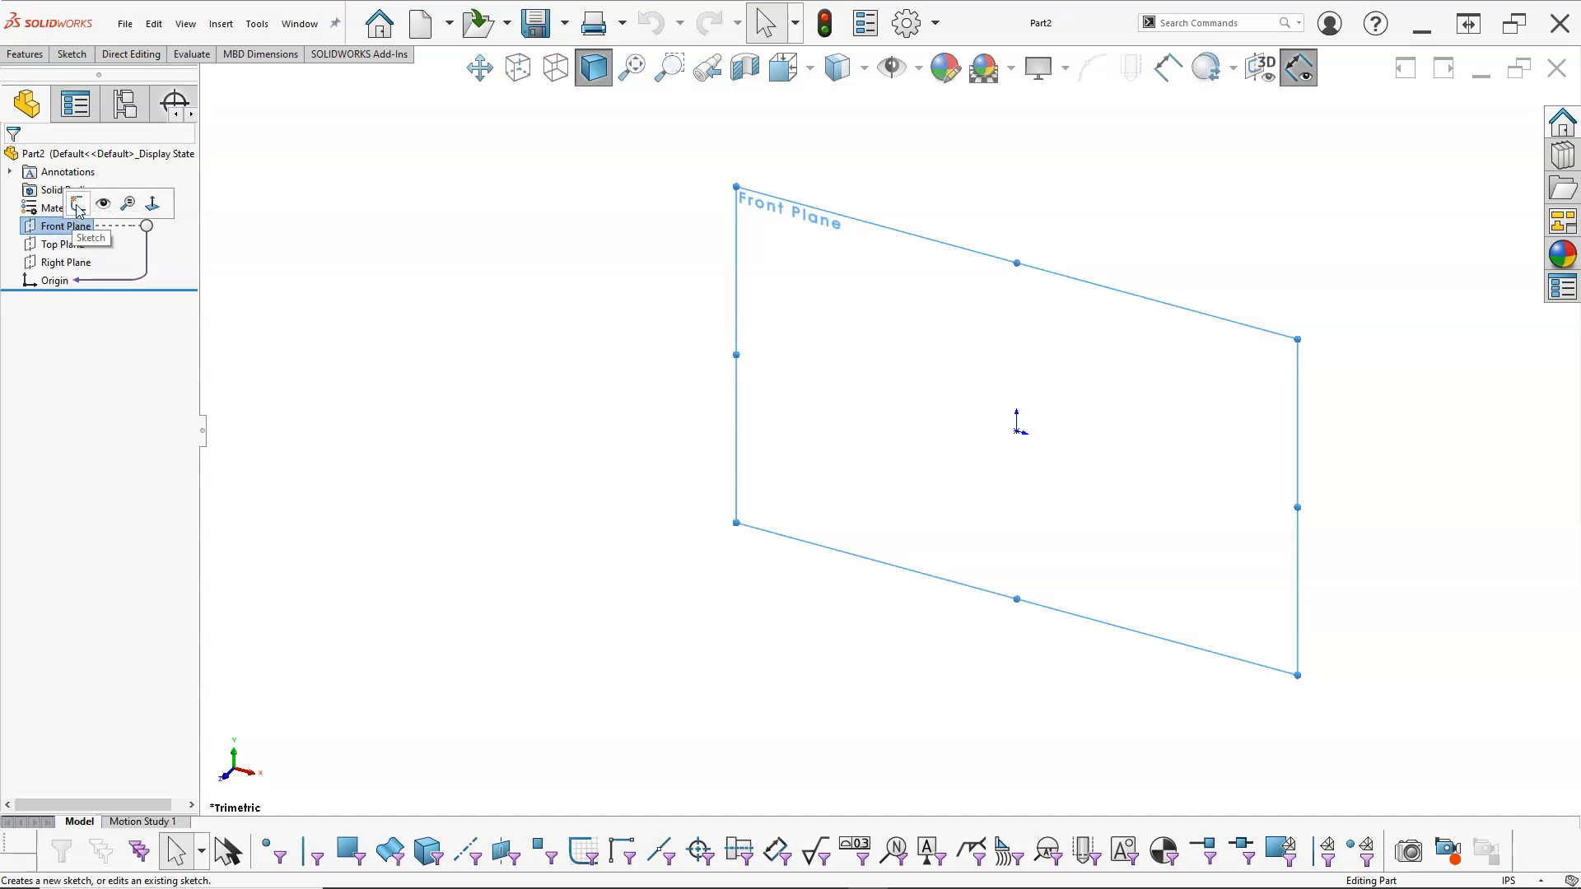
left_click(78, 206)
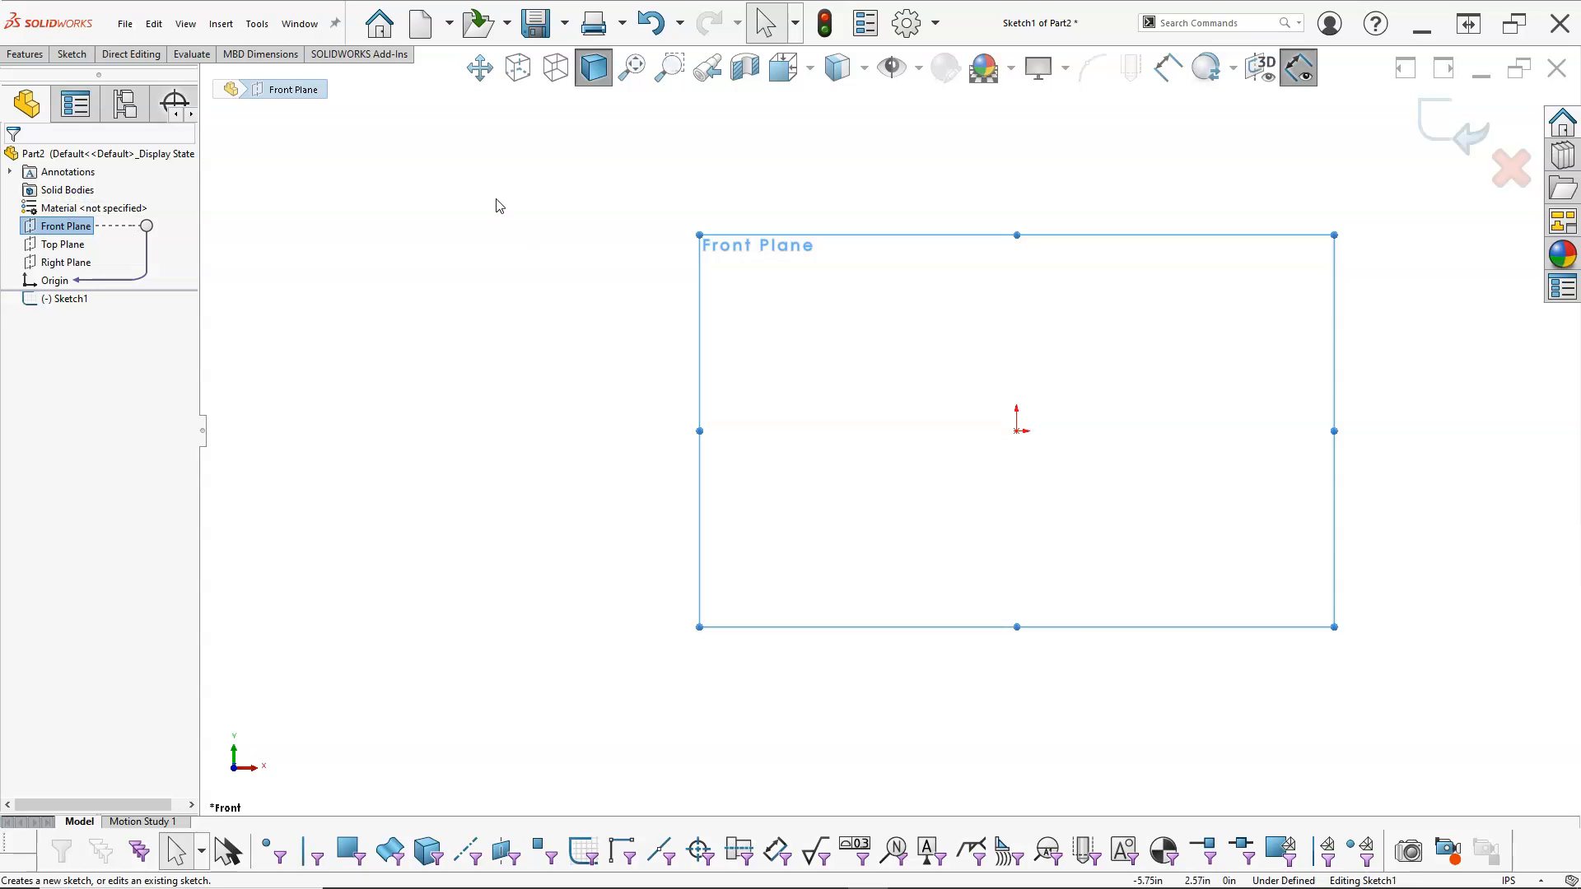
Step: Draw a vertical construction centerline of infinite length through the origin
right_click(588, 306)
mouse_move(634, 403)
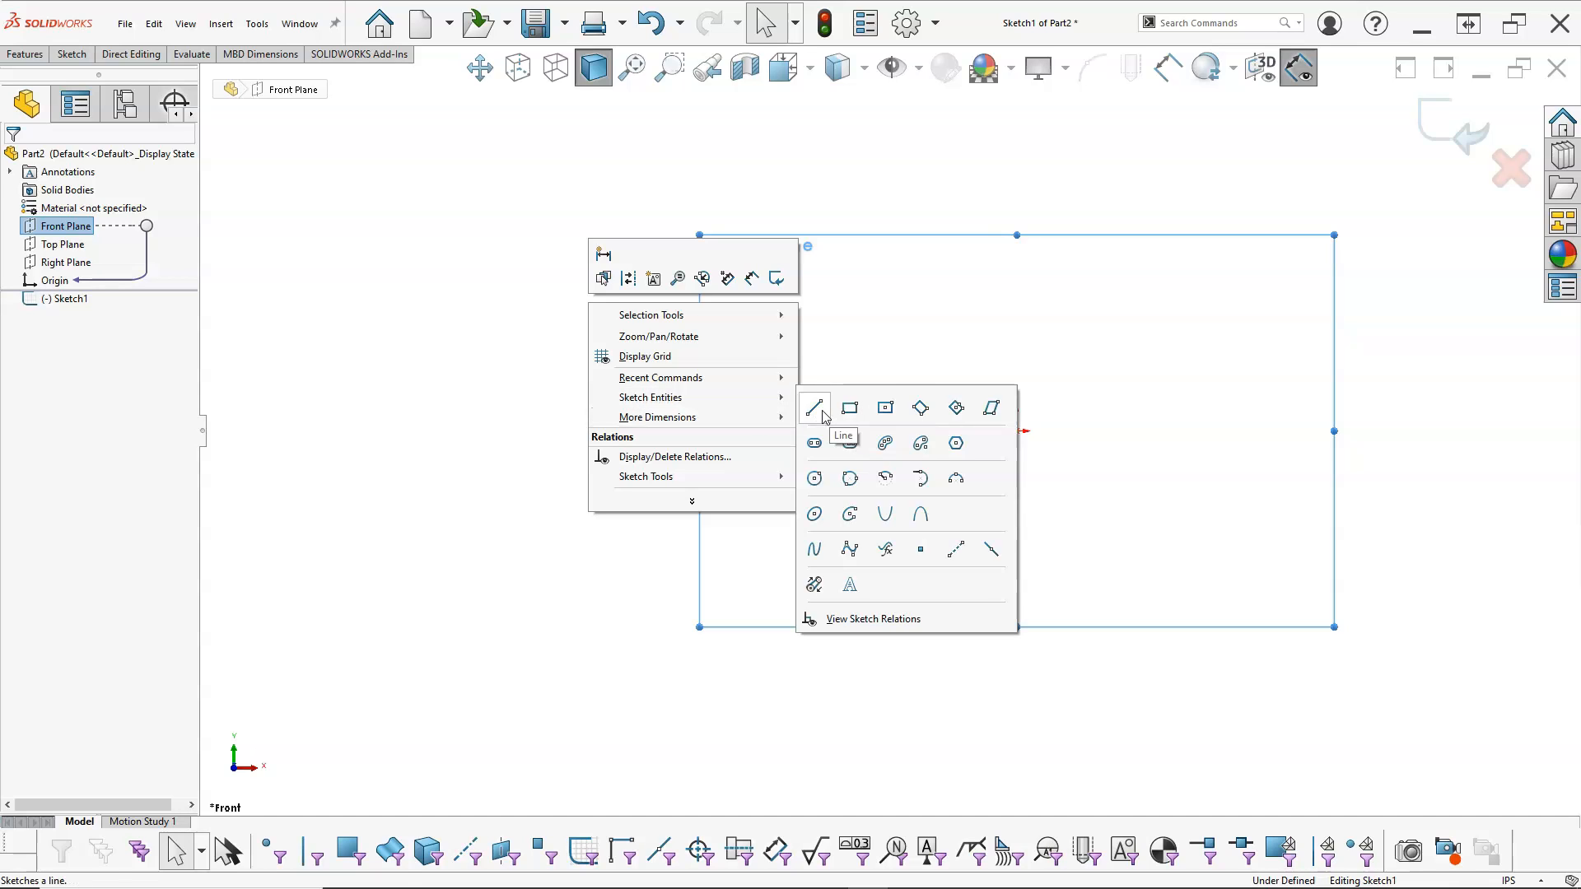
left_click(955, 550)
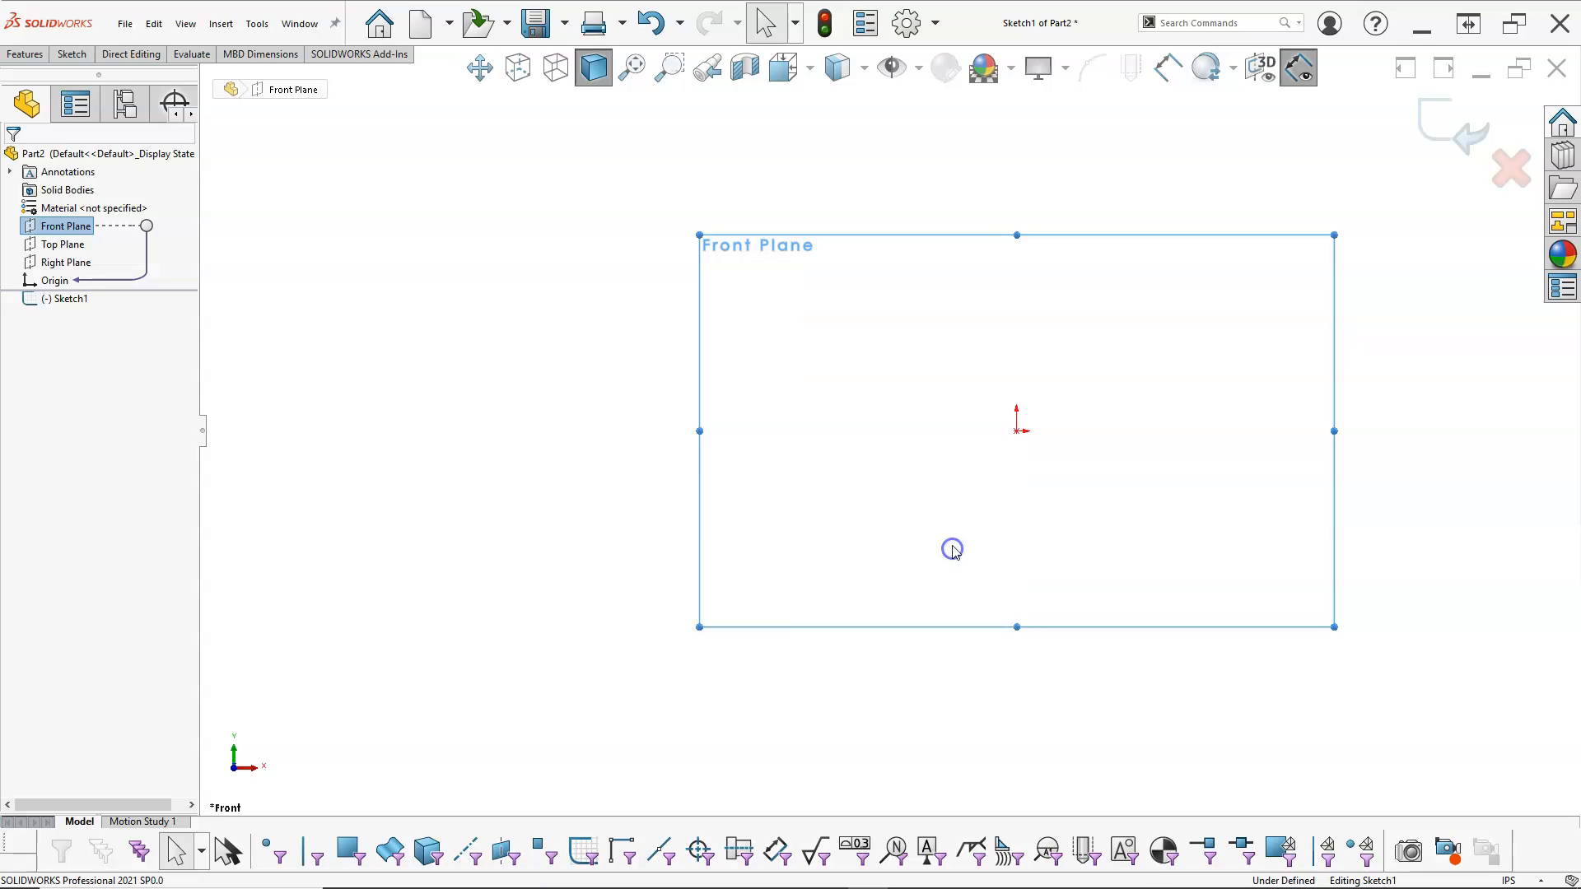
left_click(73, 364)
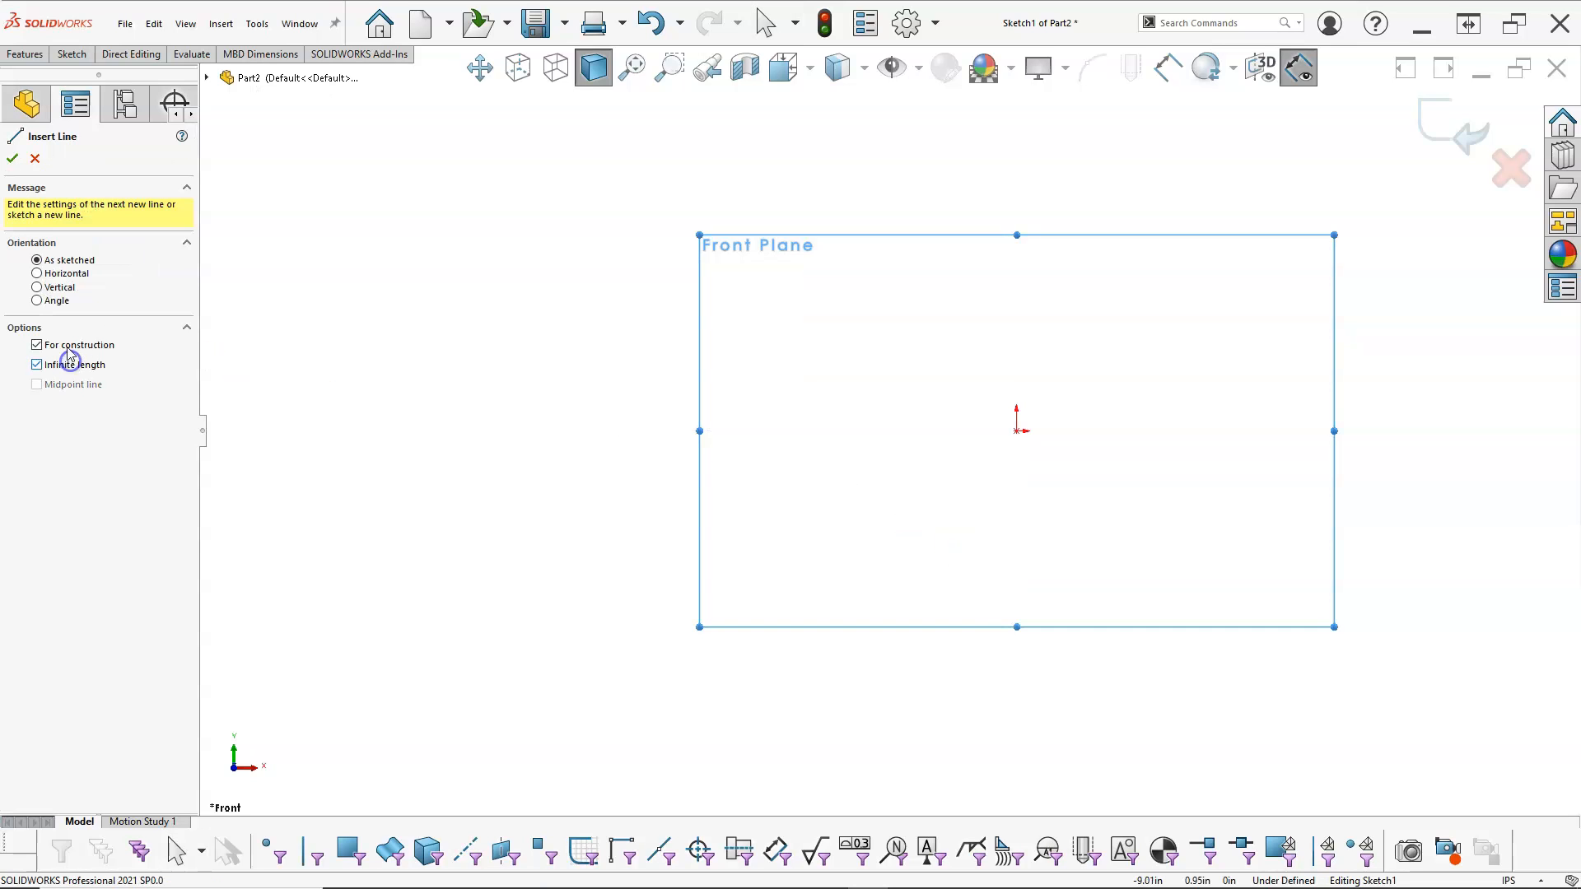
left_click(58, 287)
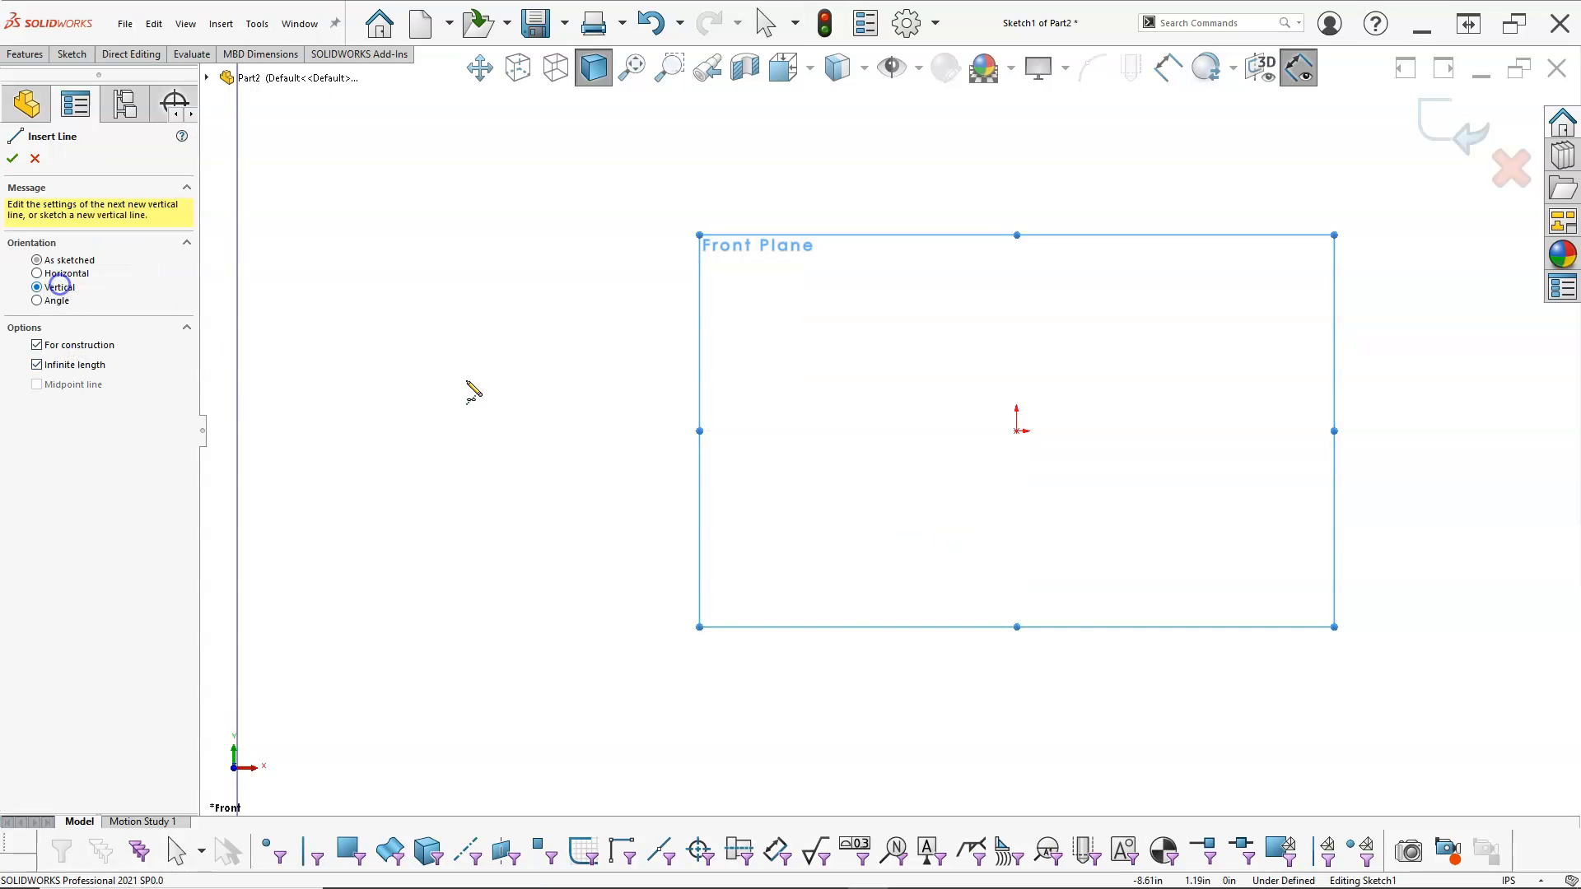
left_click(1018, 429)
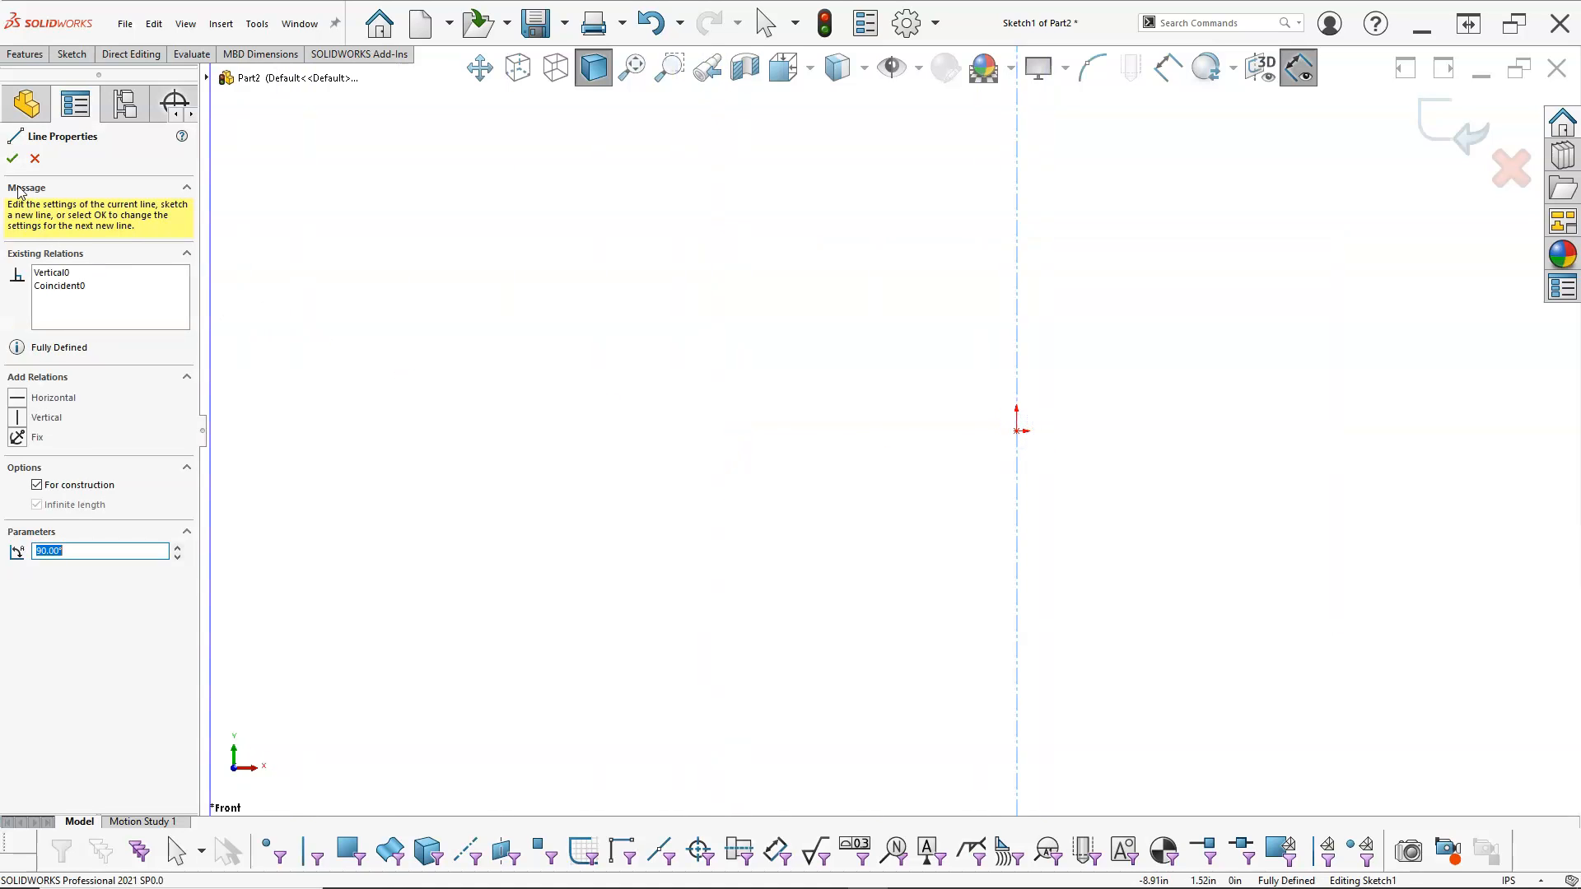
left_click(13, 158)
Step: Draw a horizontal construction centerline of infinite length through the origin and leave the line command
left_click(56, 274)
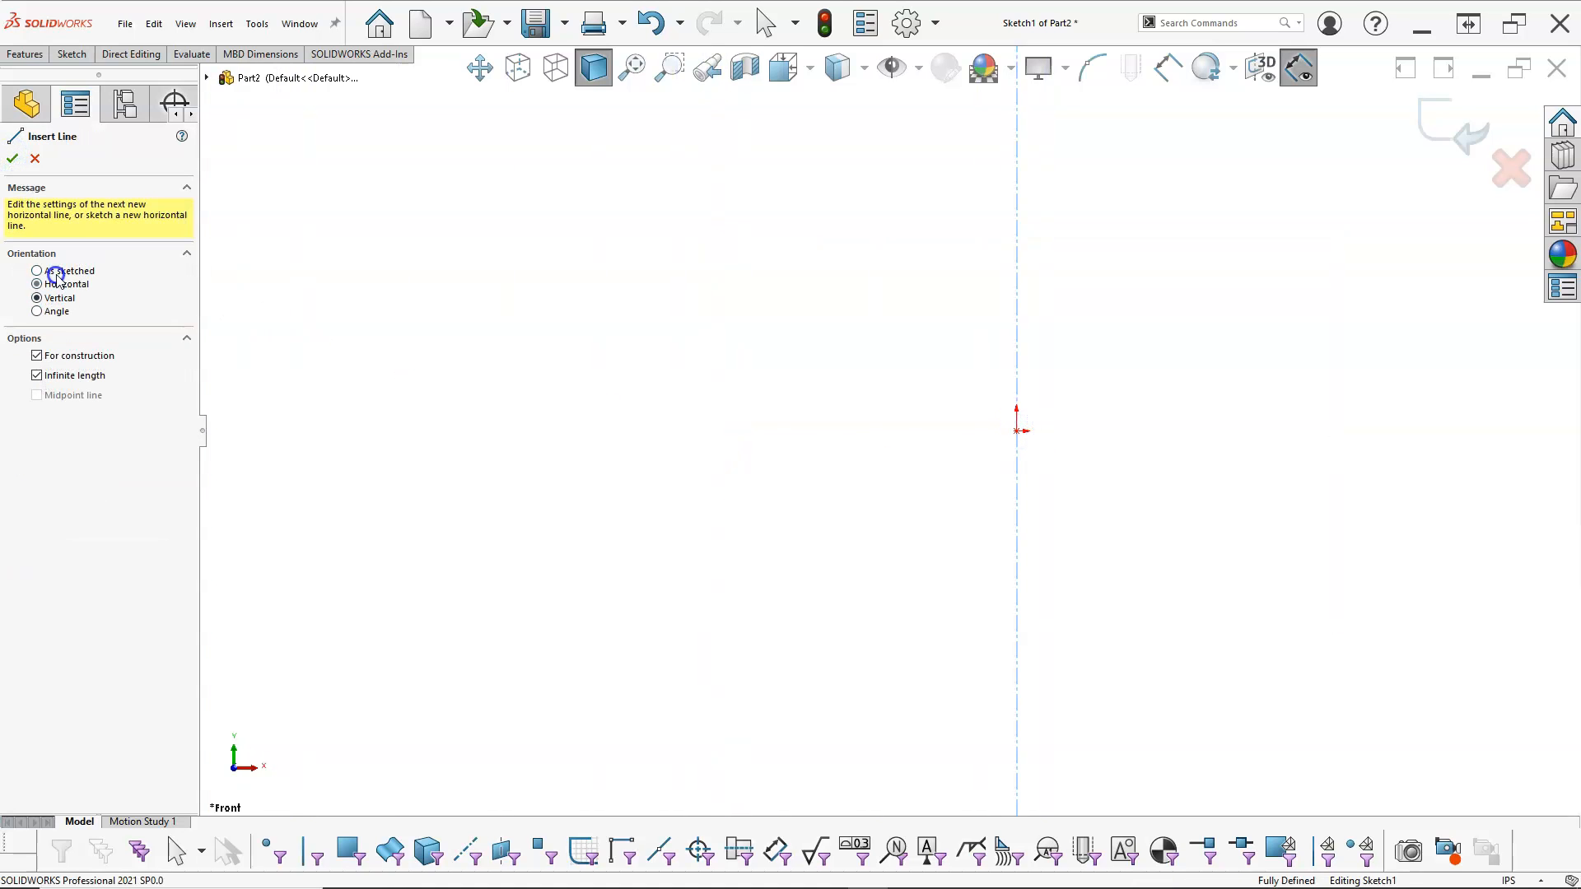
left_click(1018, 430)
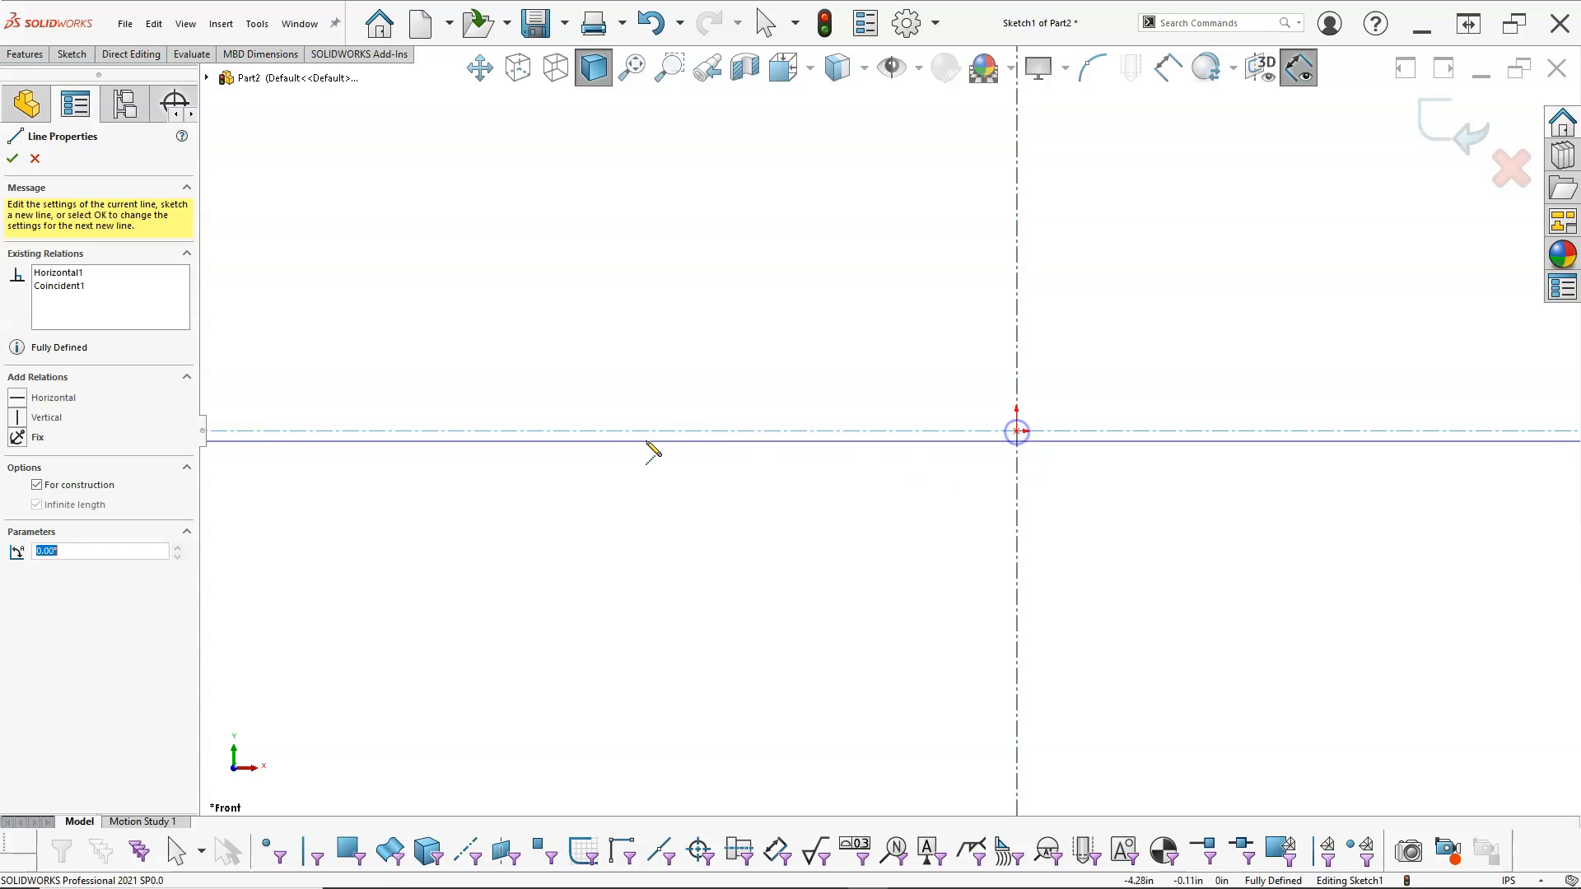
right_click(660, 360)
left_click(699, 373)
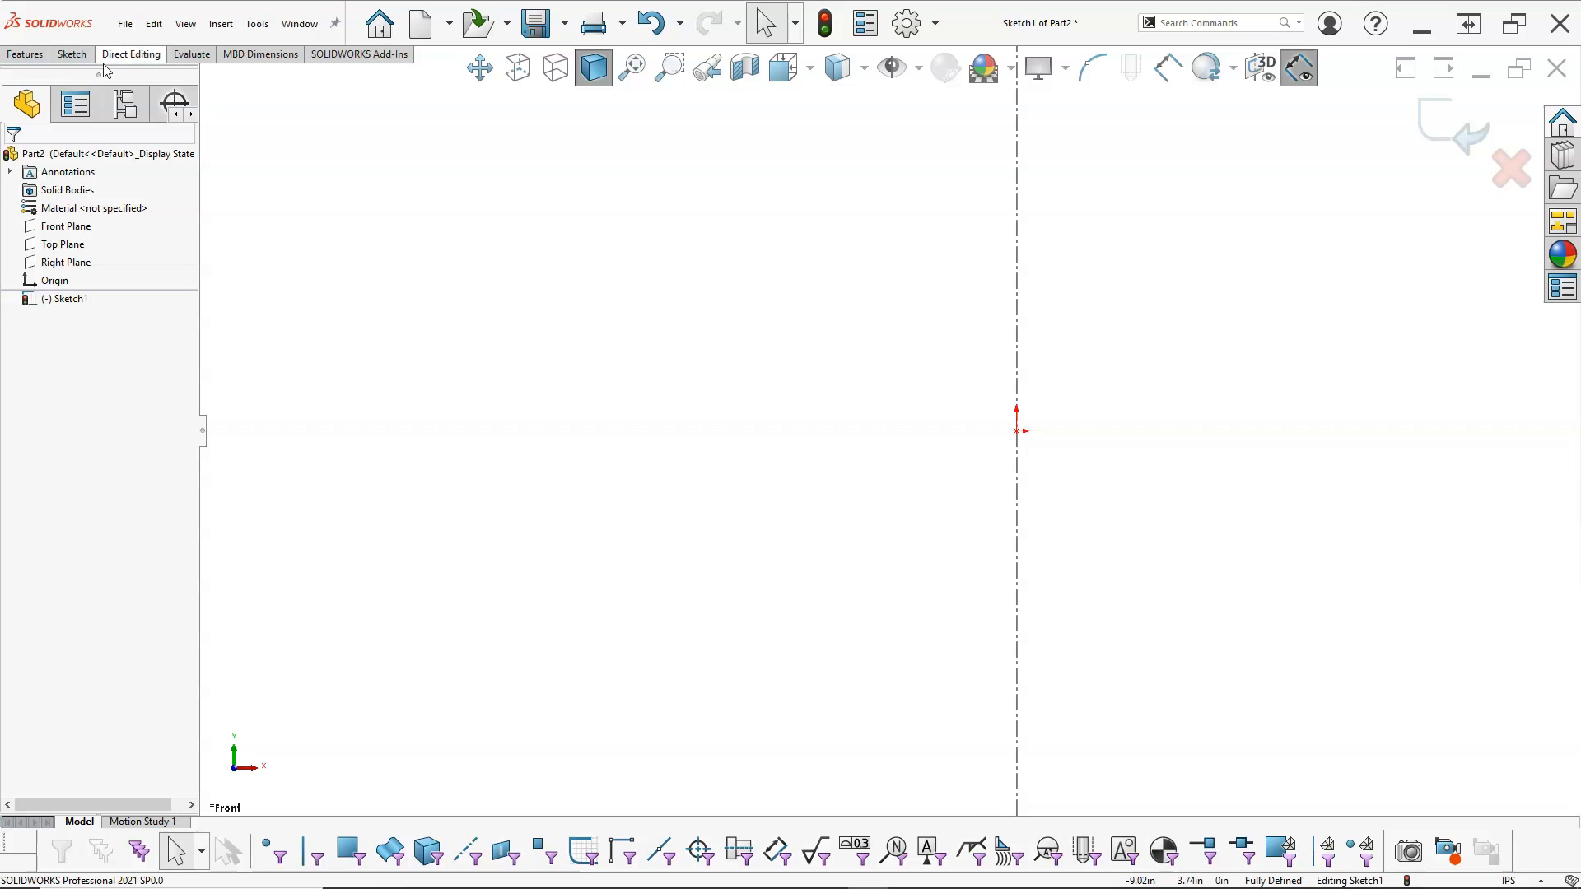
left_click(73, 54)
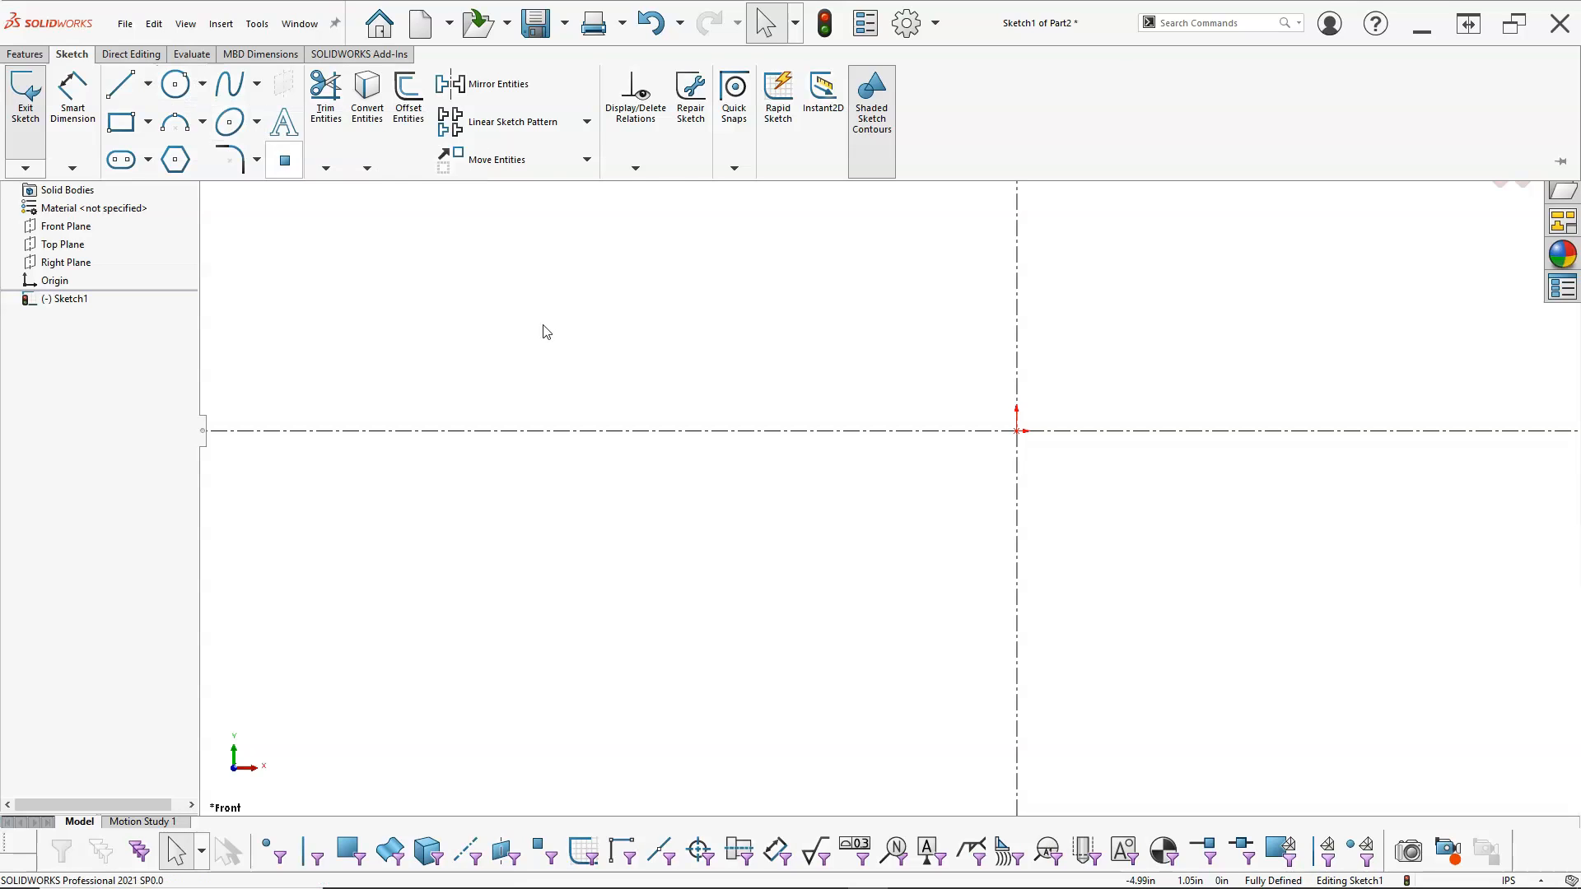
right_click(706, 378)
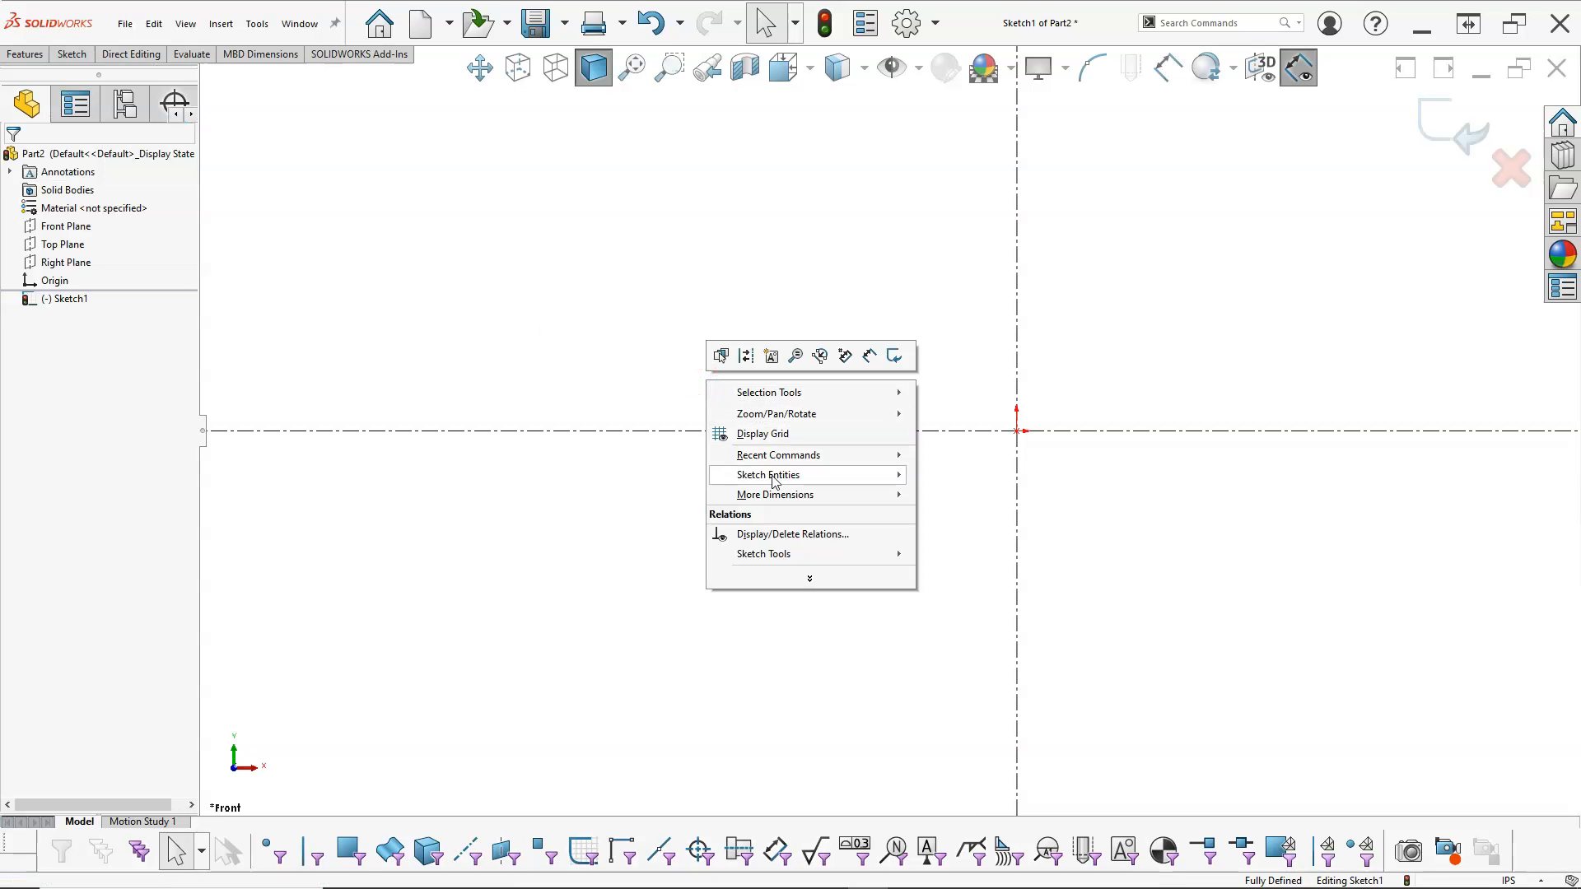
mouse_move(794, 475)
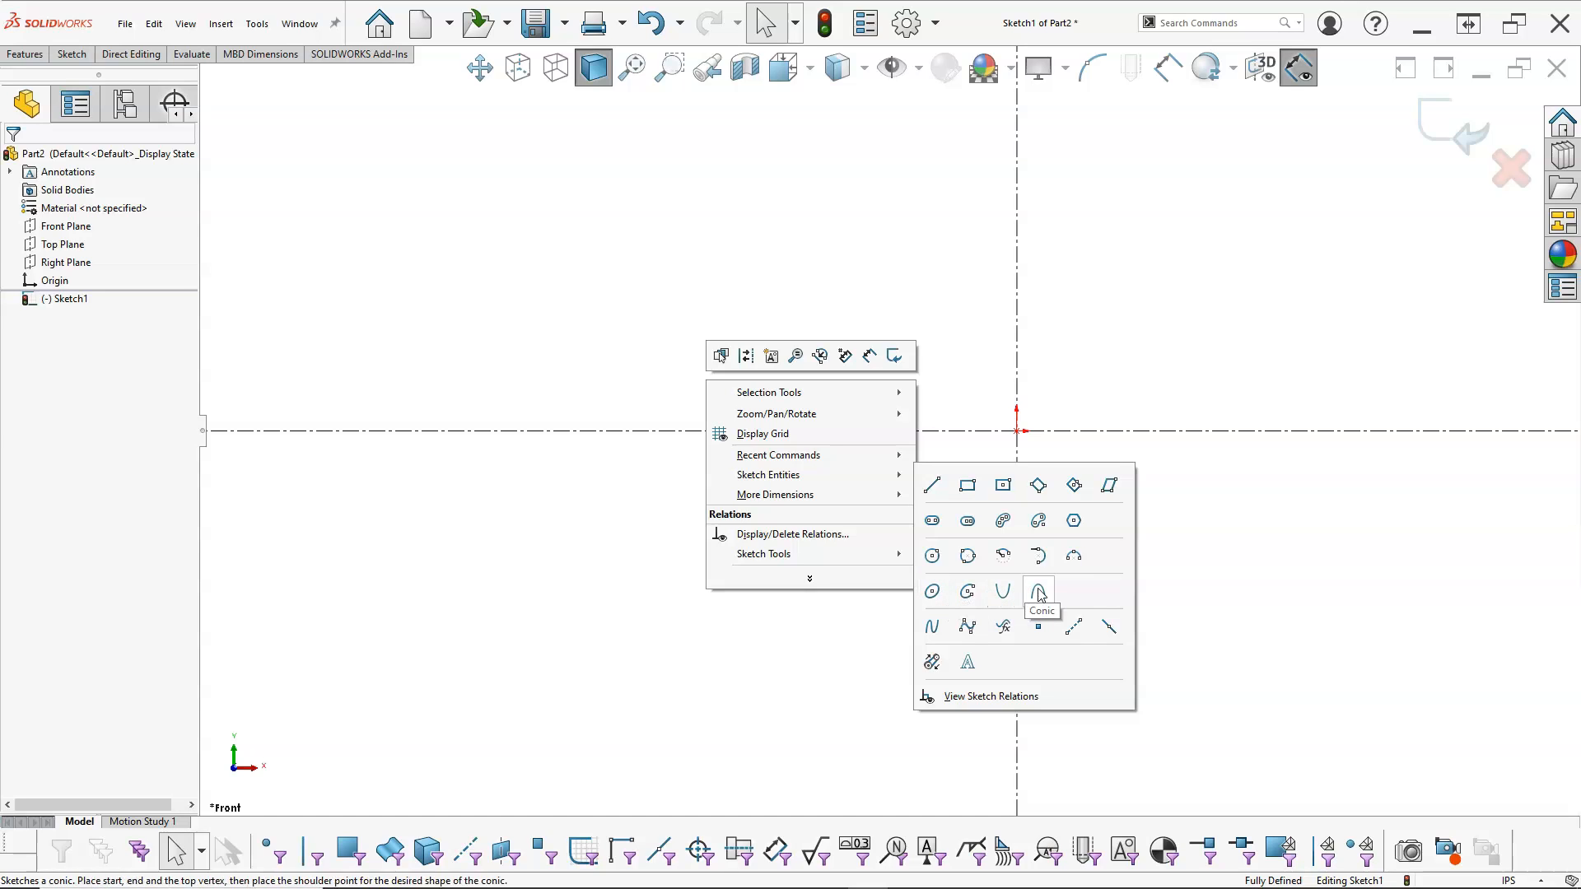
left_click(843, 650)
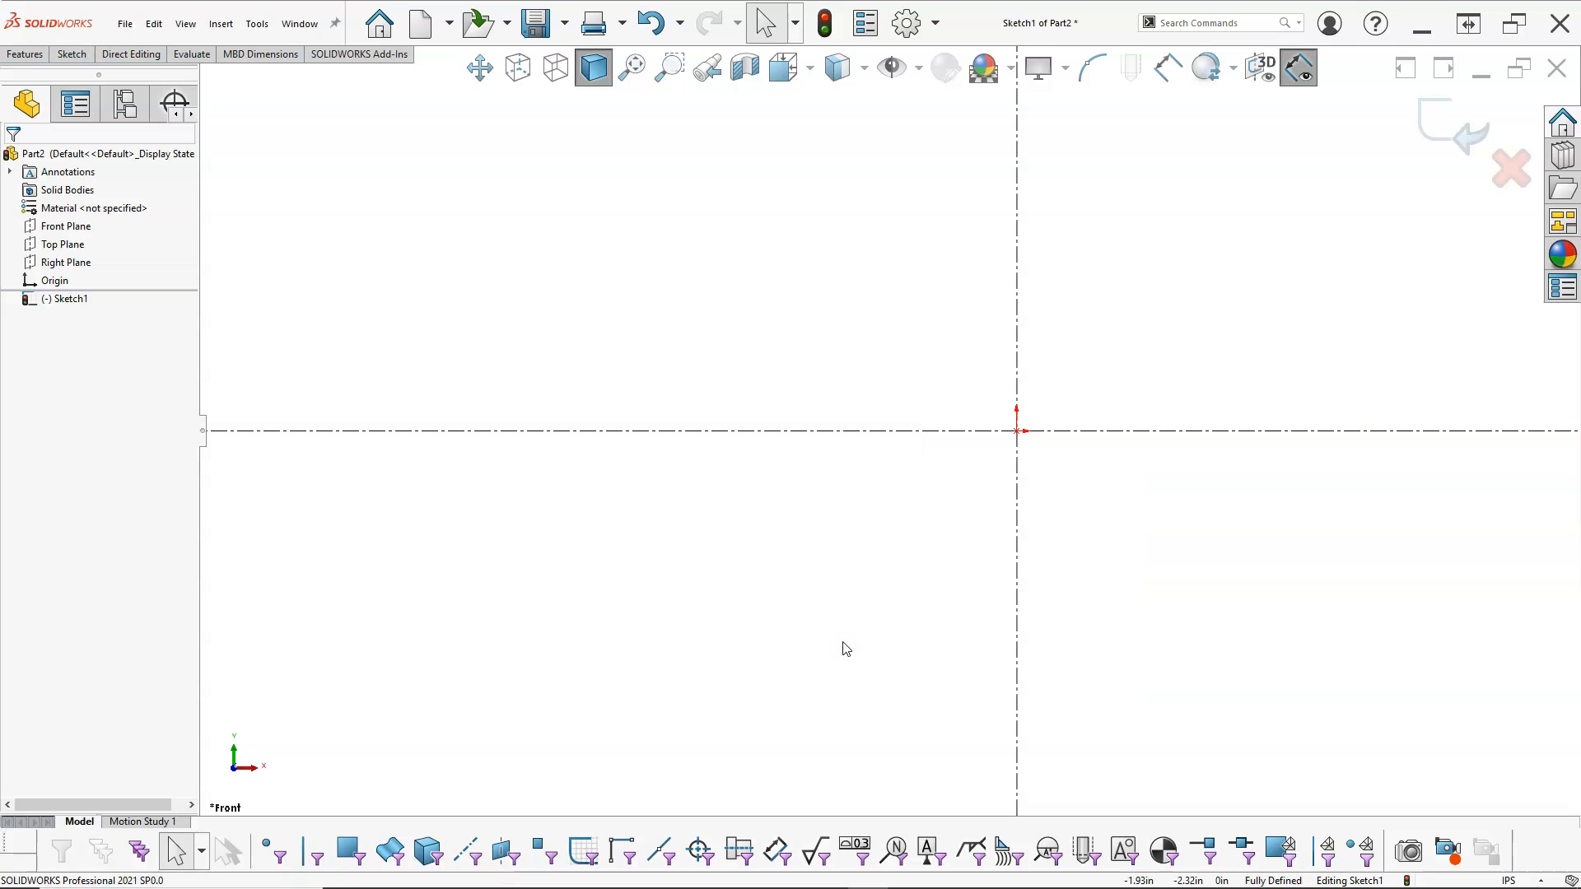
key("s")
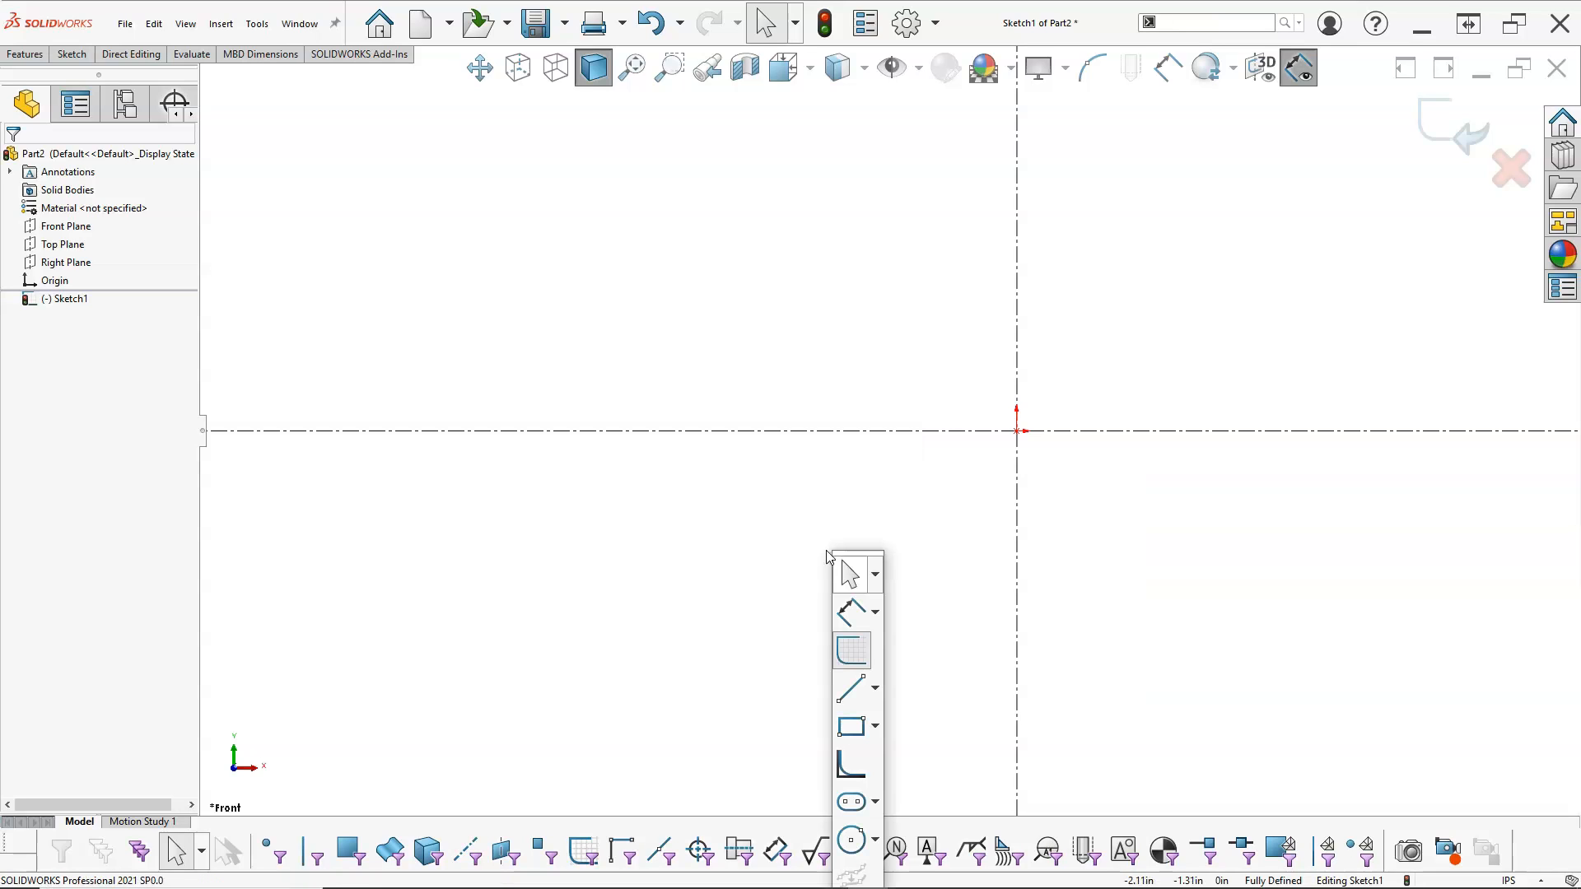
left_click(755, 273)
key("s")
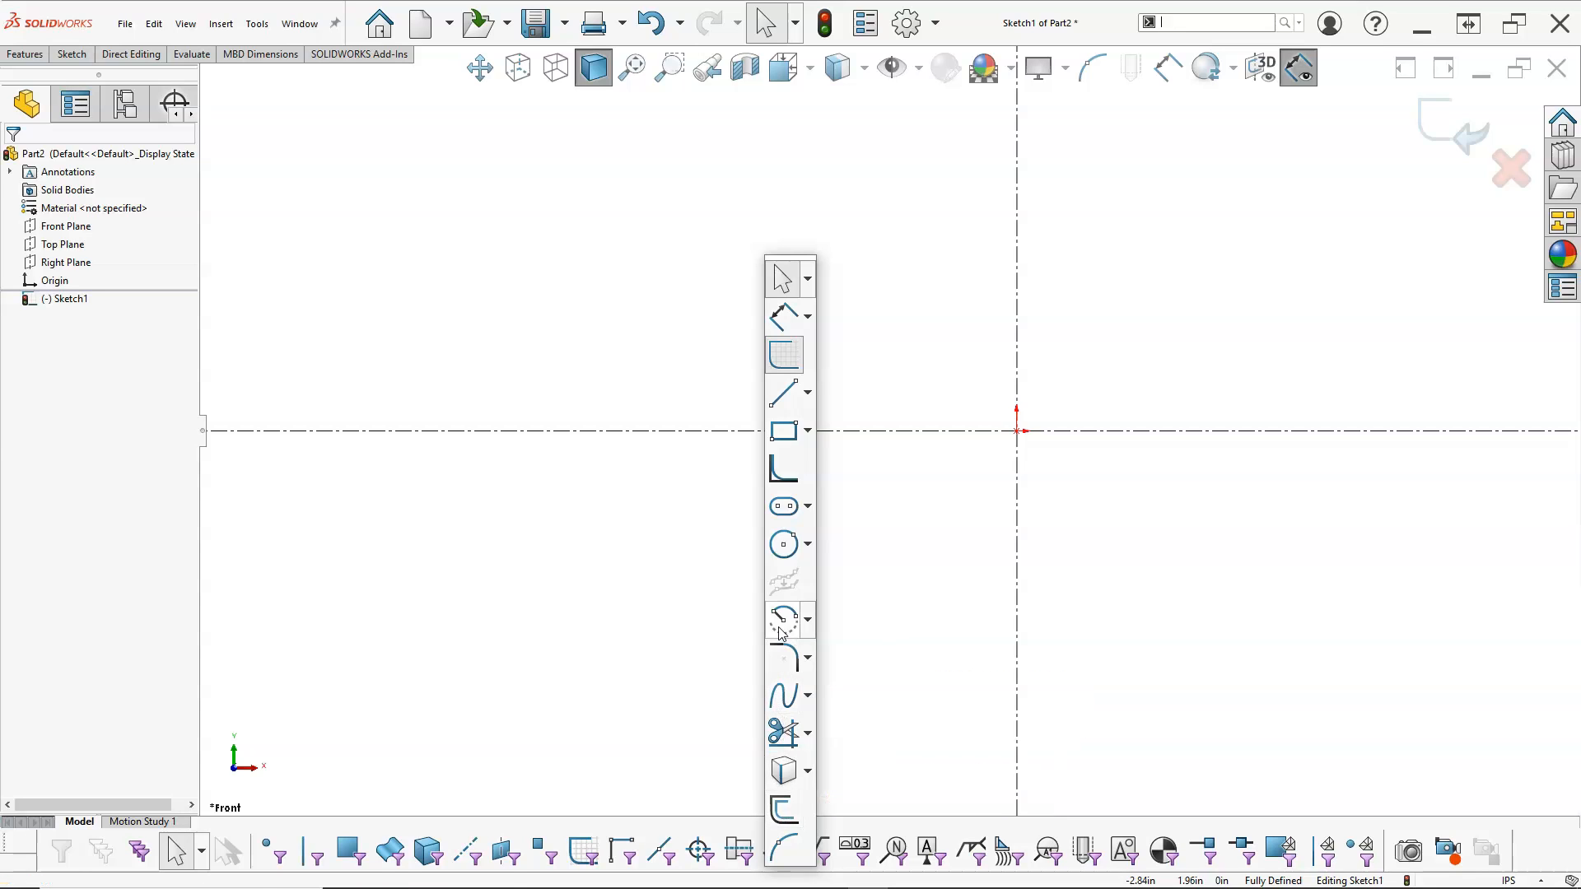
left_click(677, 315)
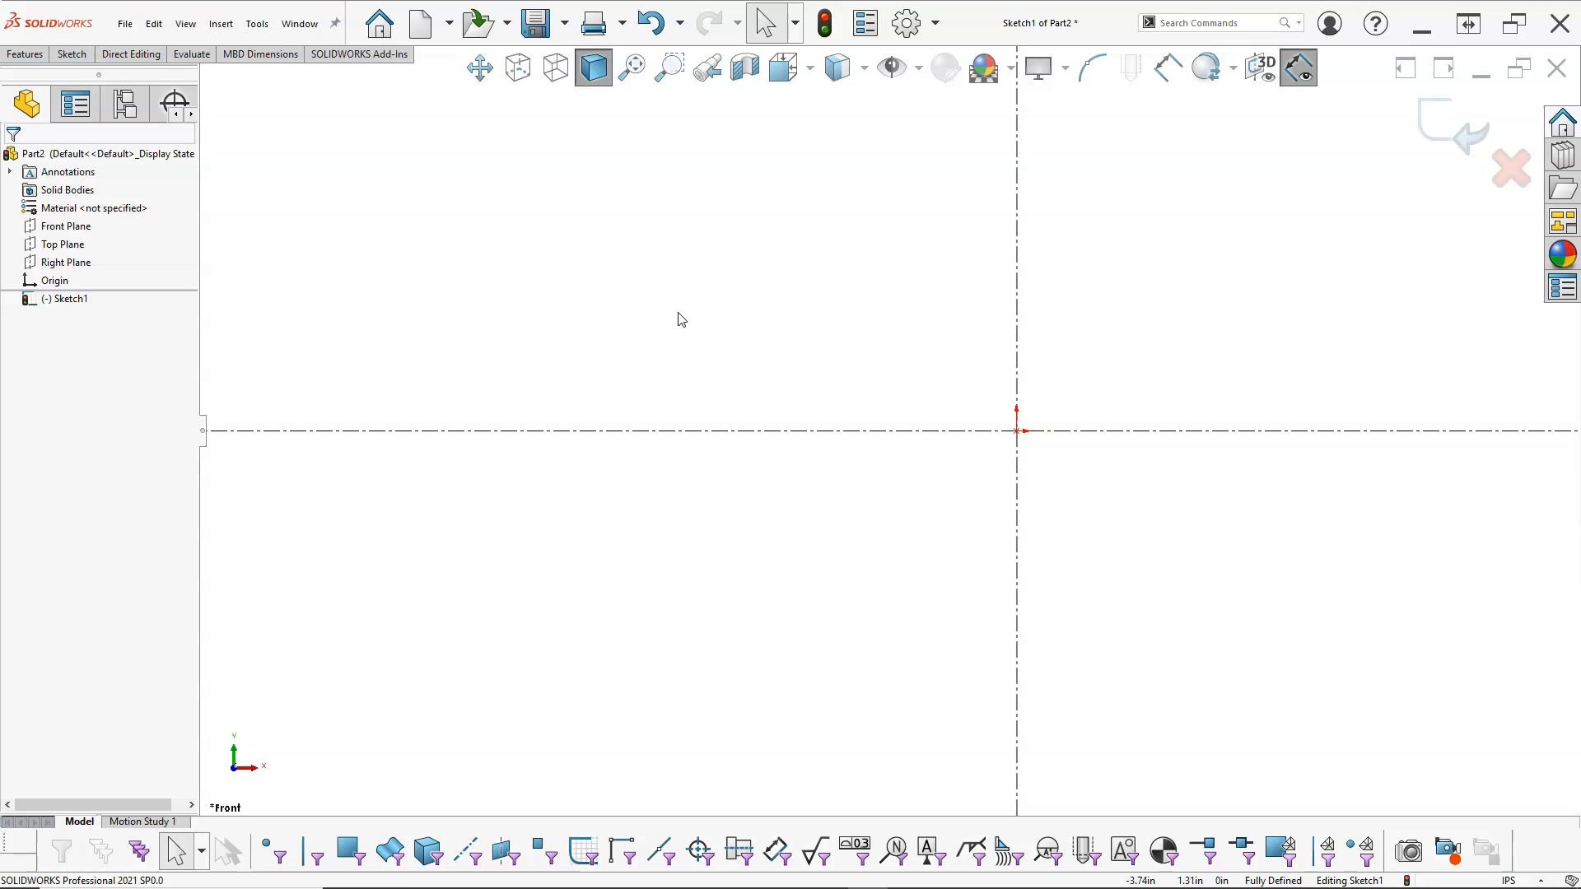
Step: Sketch an ellipse centred on the origin with a horizontal radius of about 2.59 in and a vertical radius of about 1.78 in
right_click(684, 244)
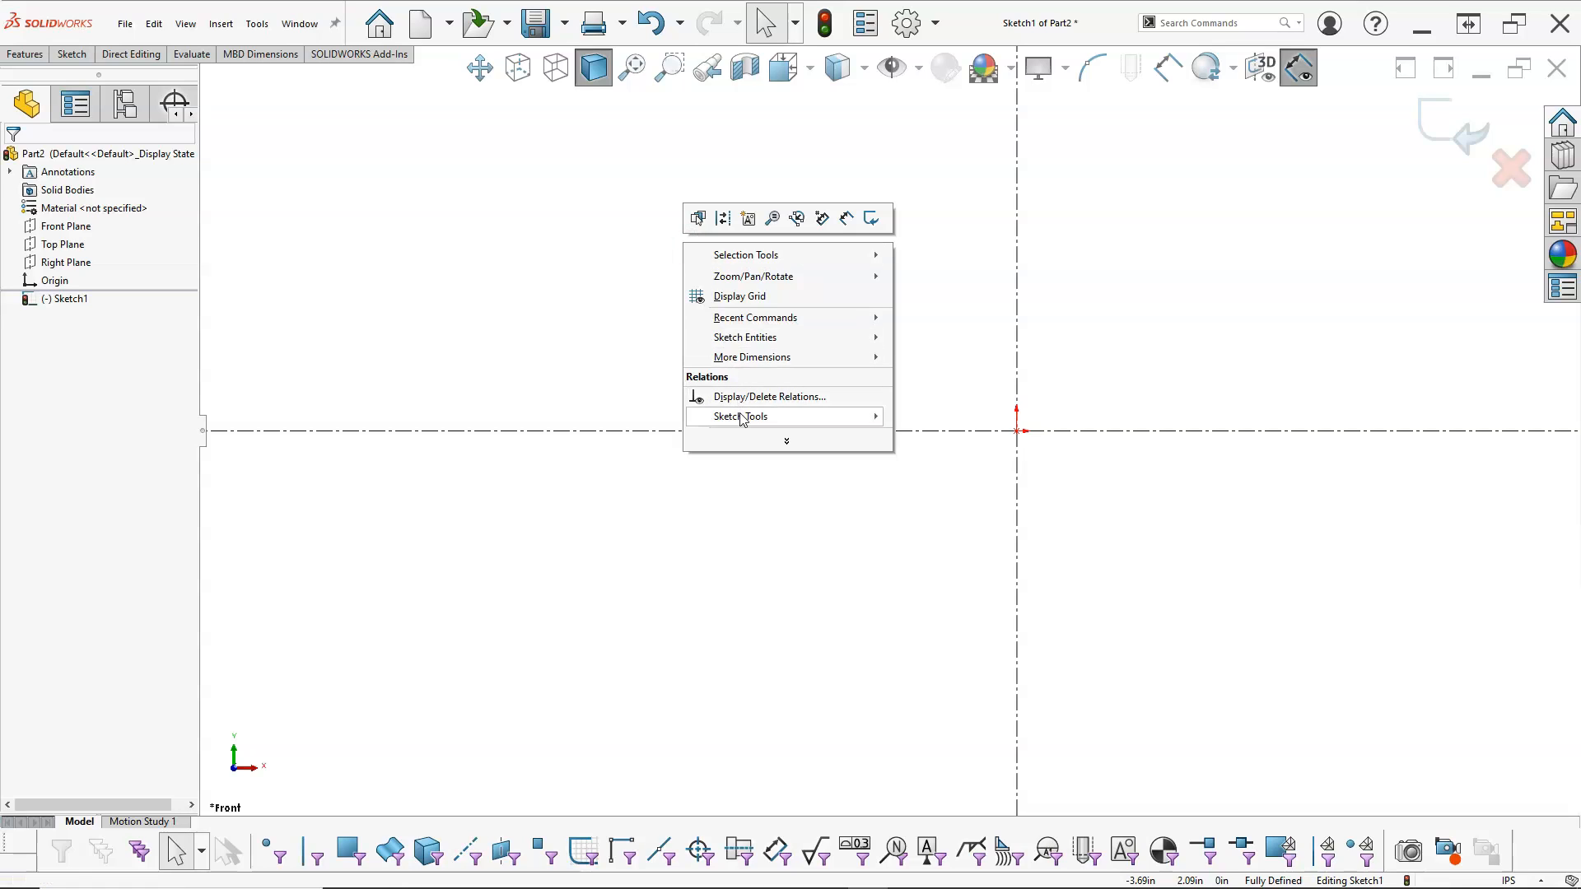
mouse_move(743, 419)
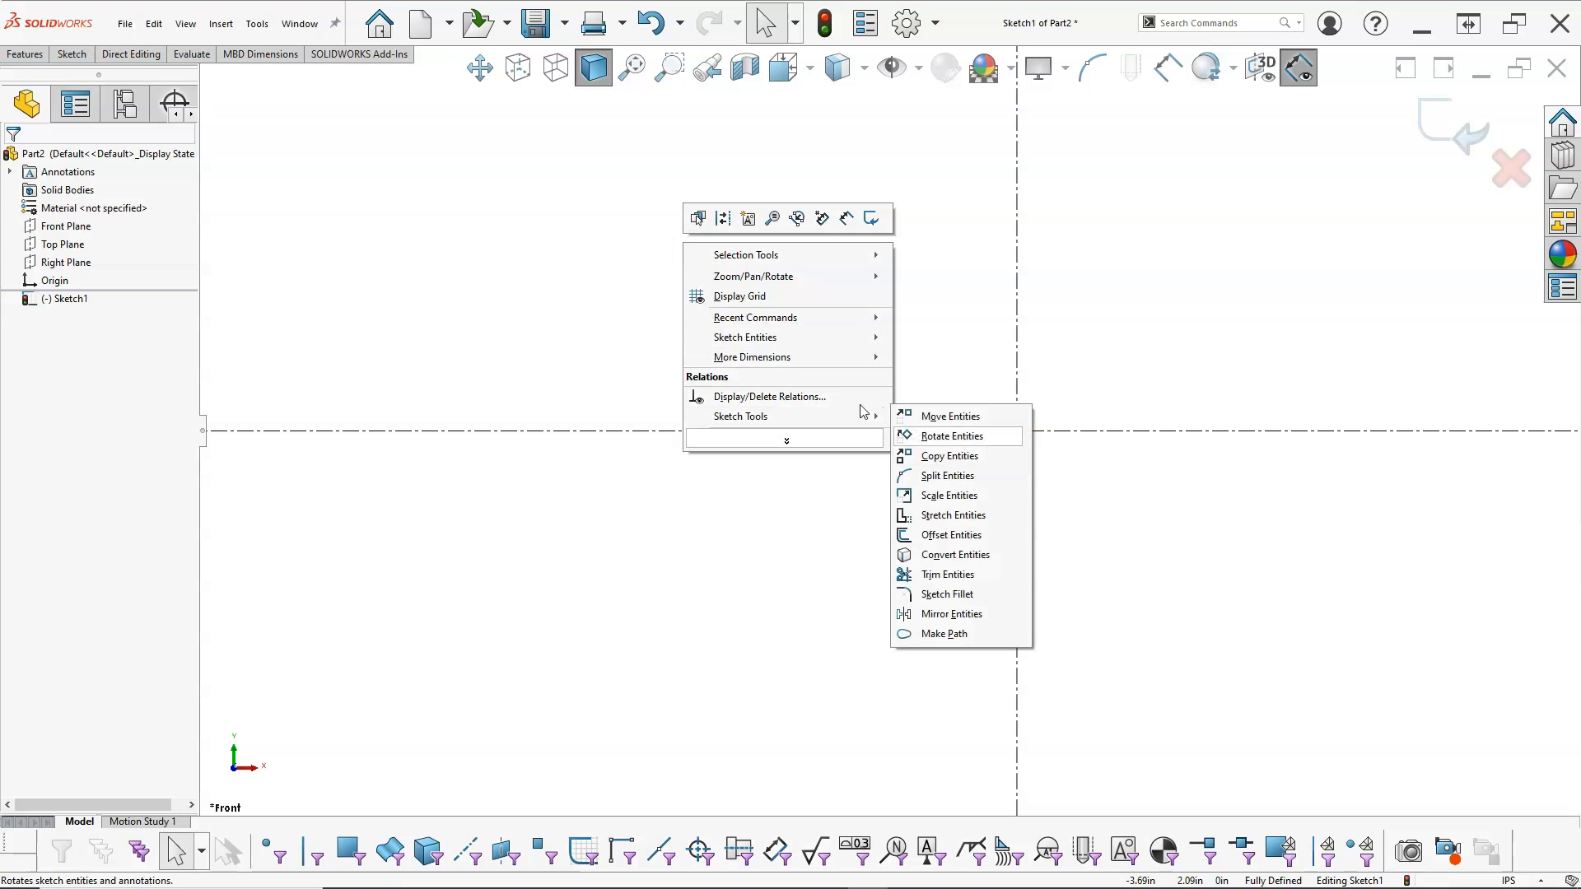
mouse_move(777, 339)
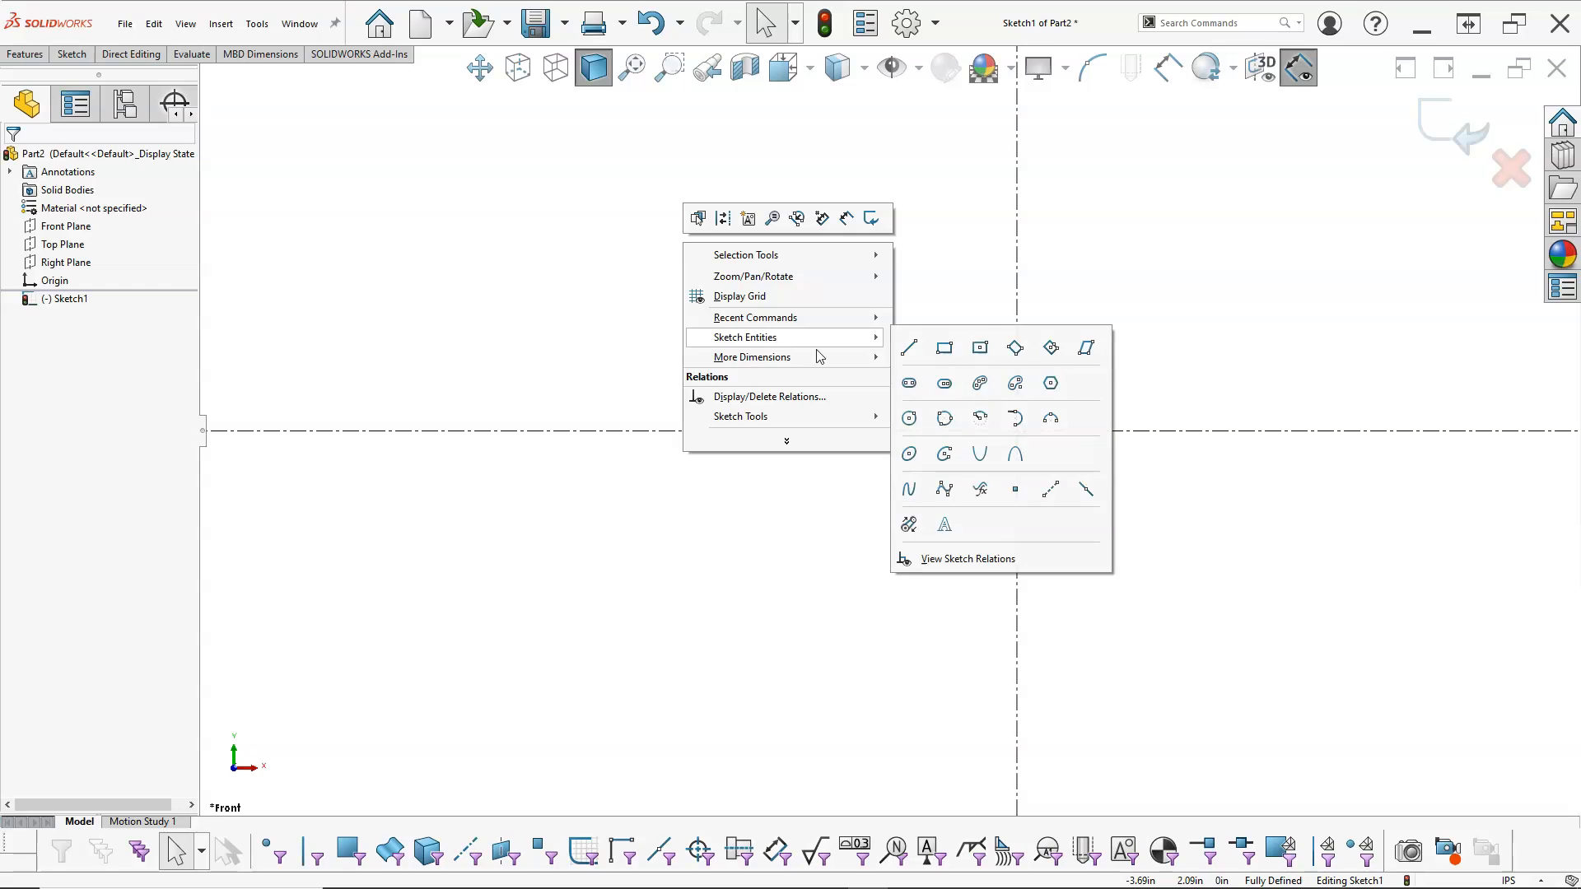
left_click(911, 455)
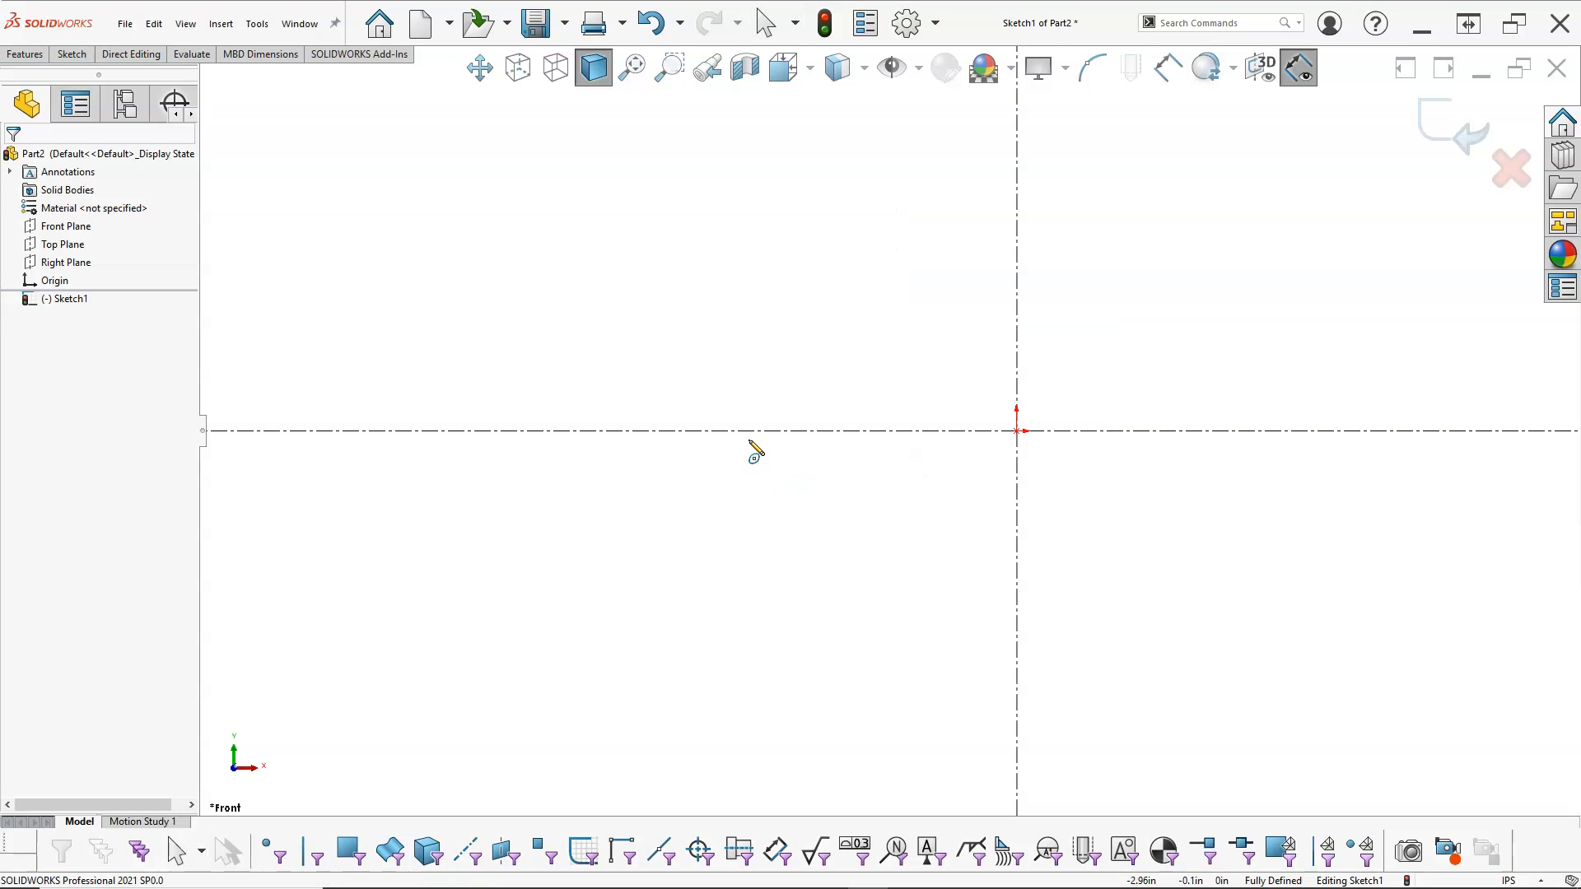
left_click(1017, 430)
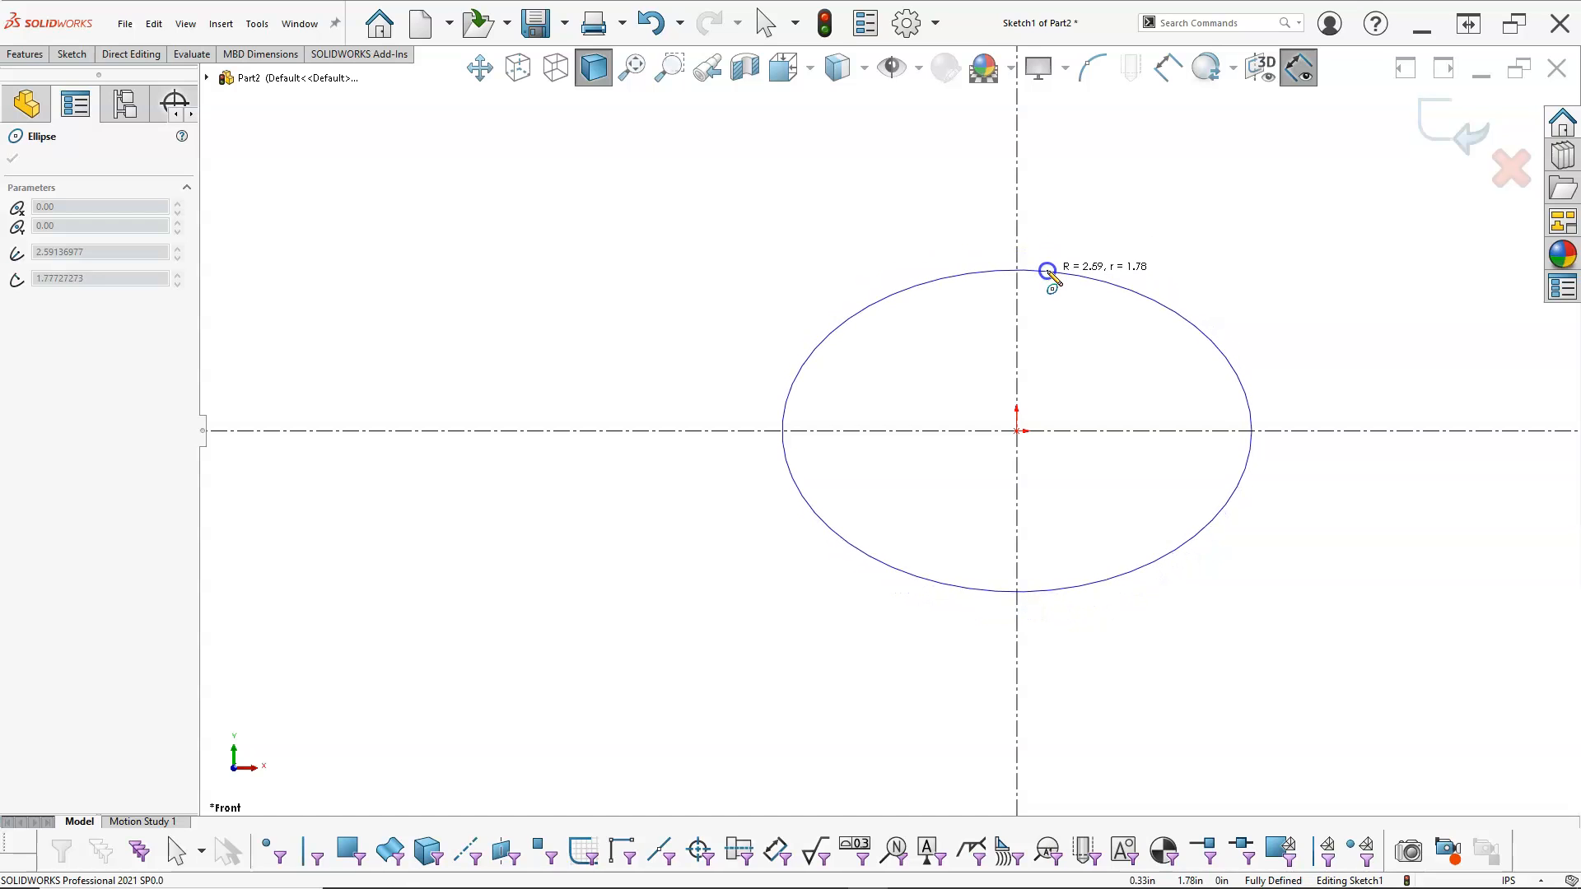
left_click(1047, 271)
Step: Dimension the ellipse's full height between its upper and lower quadrant points and set it to 4.25 in
right_click(1116, 217)
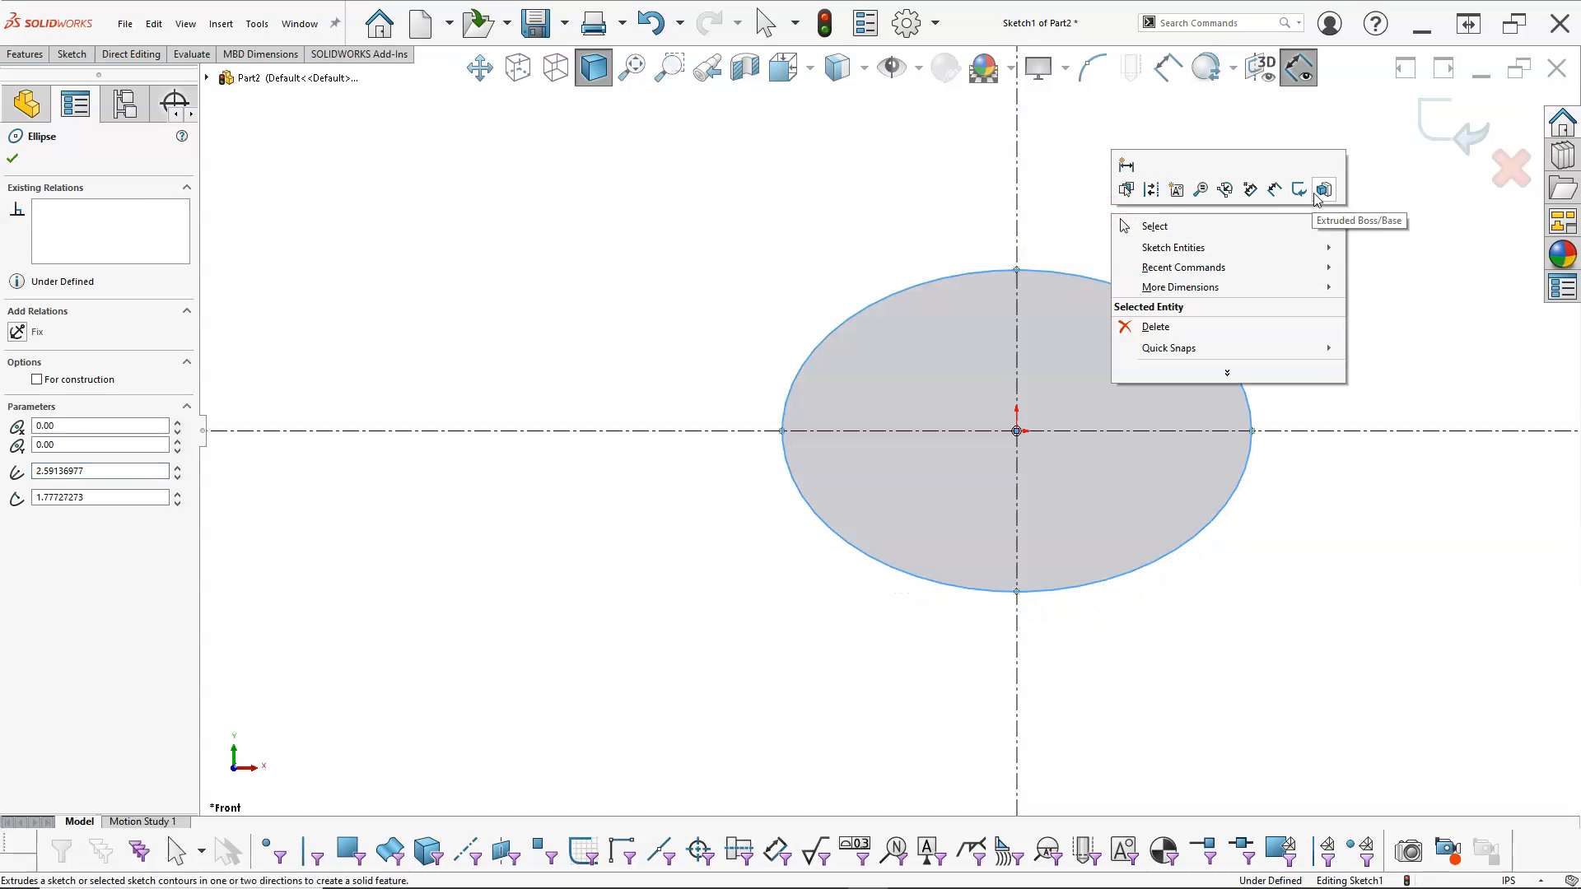
left_click(1127, 166)
left_click(1020, 272)
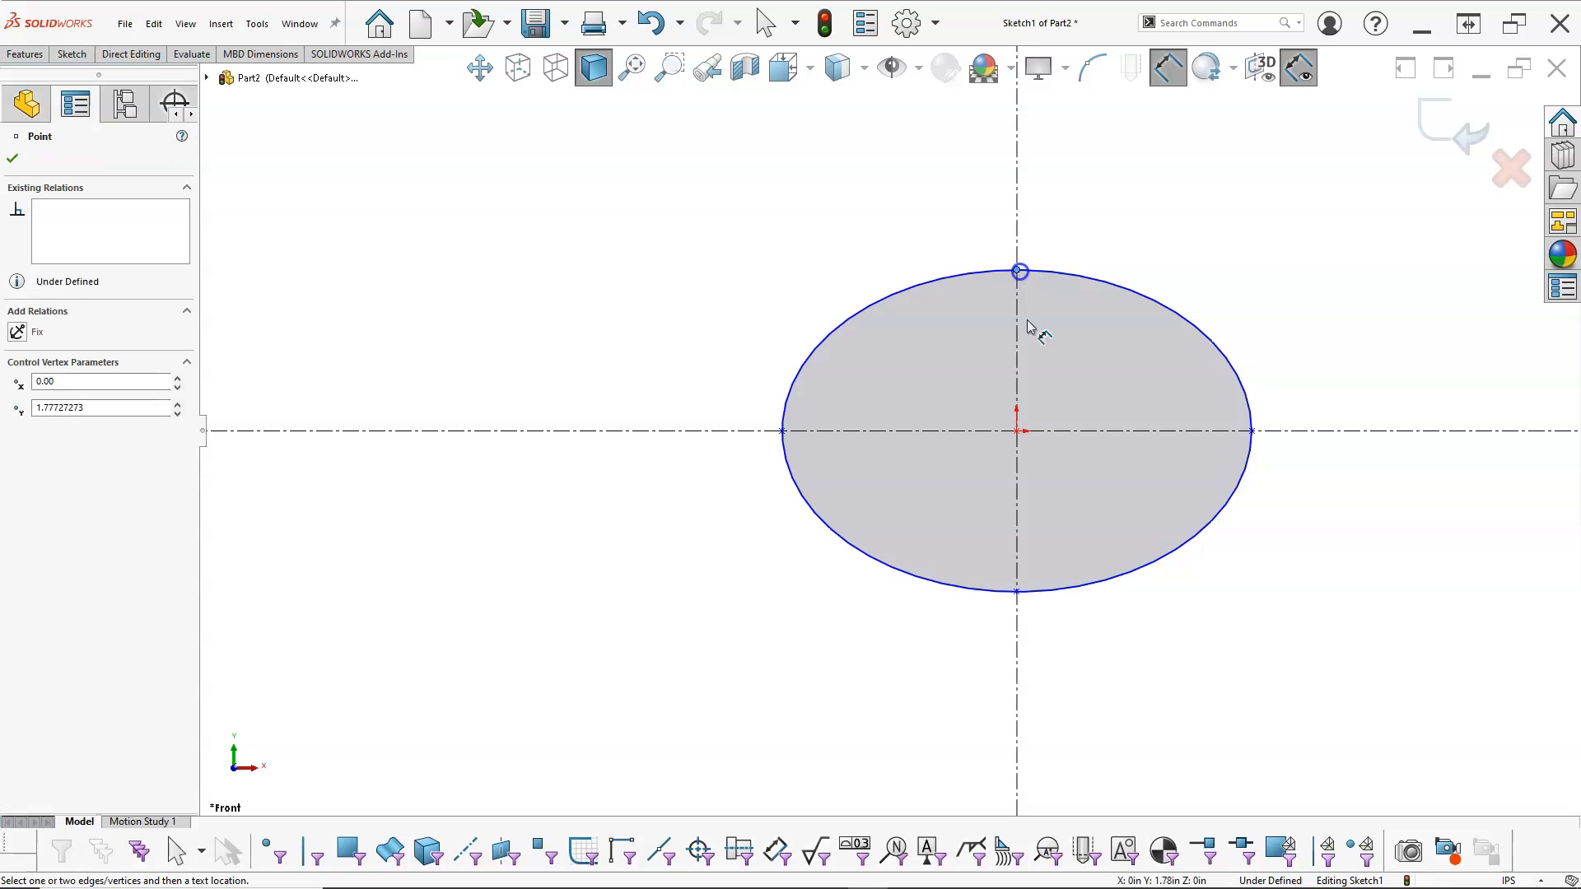
left_click(1018, 593)
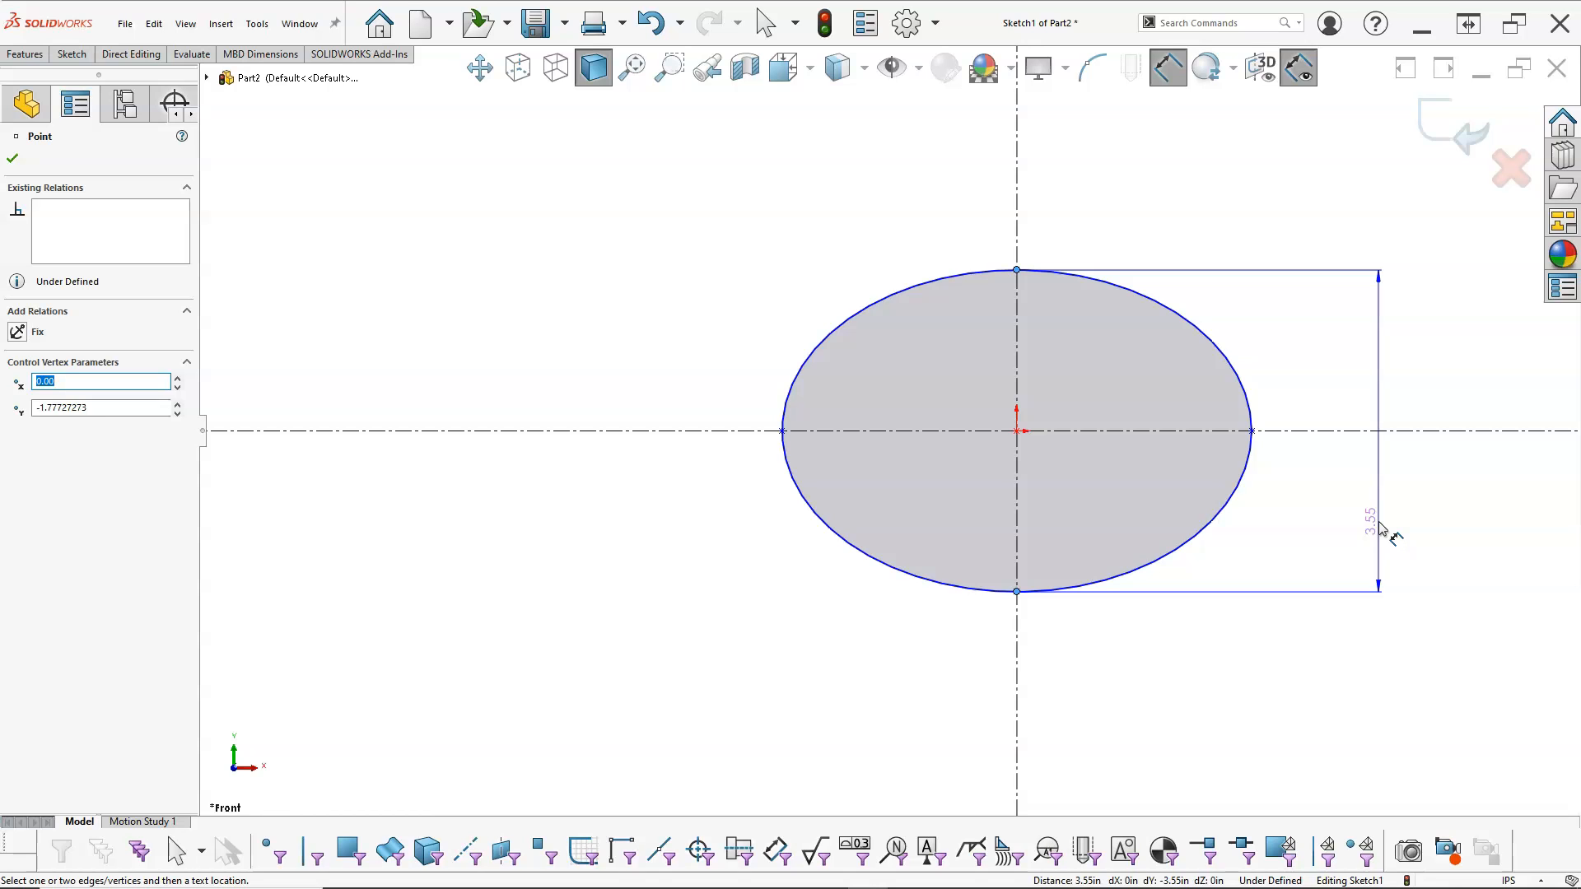
left_click(1384, 530)
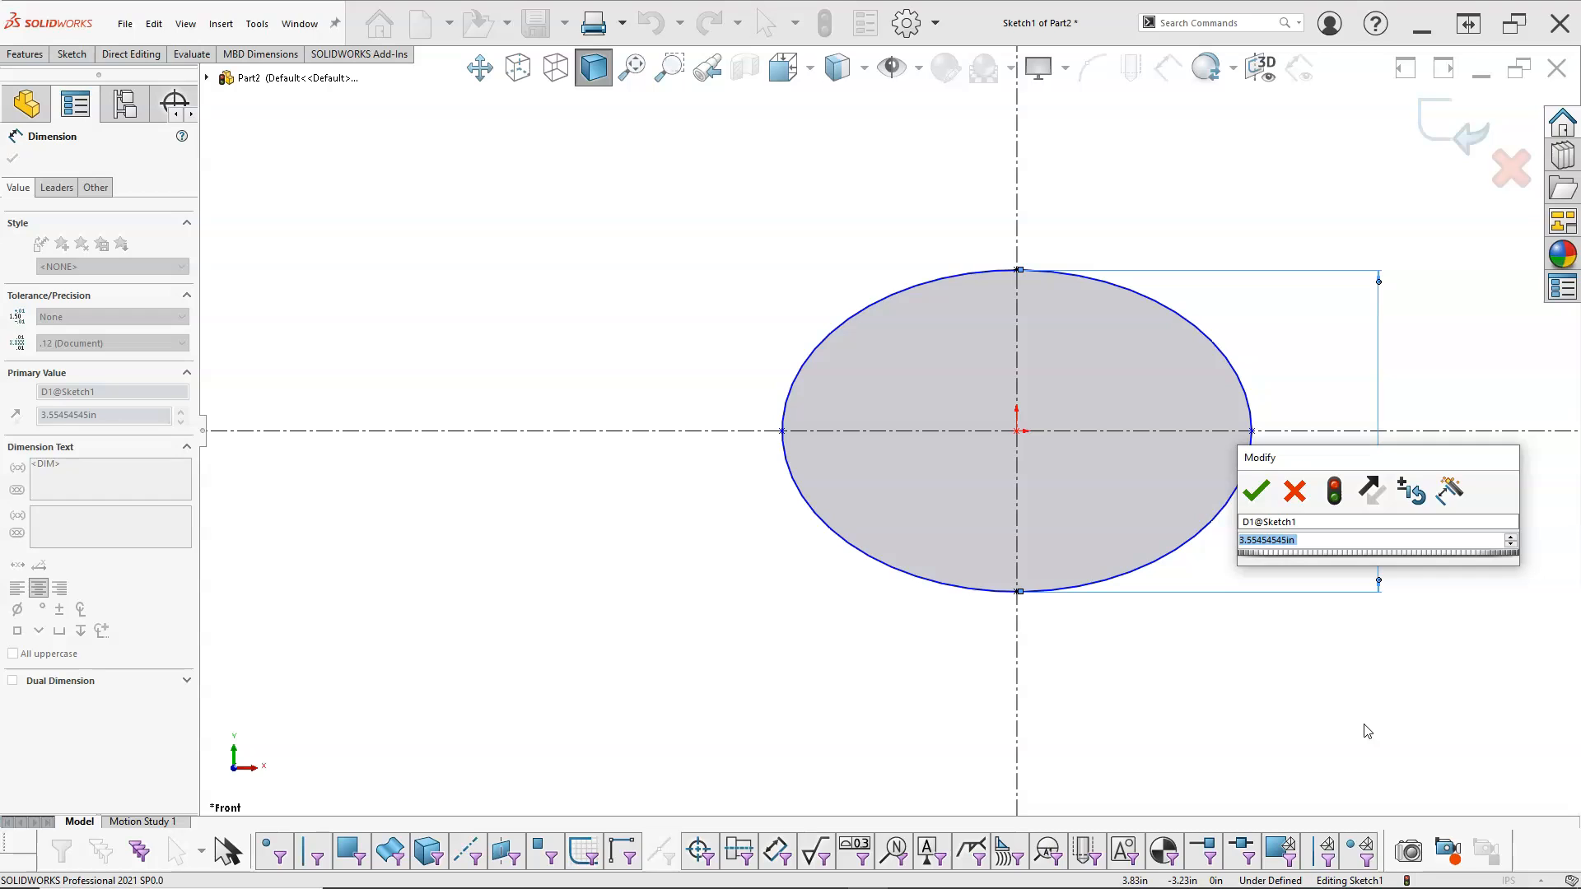
type("4.25")
key("Return")
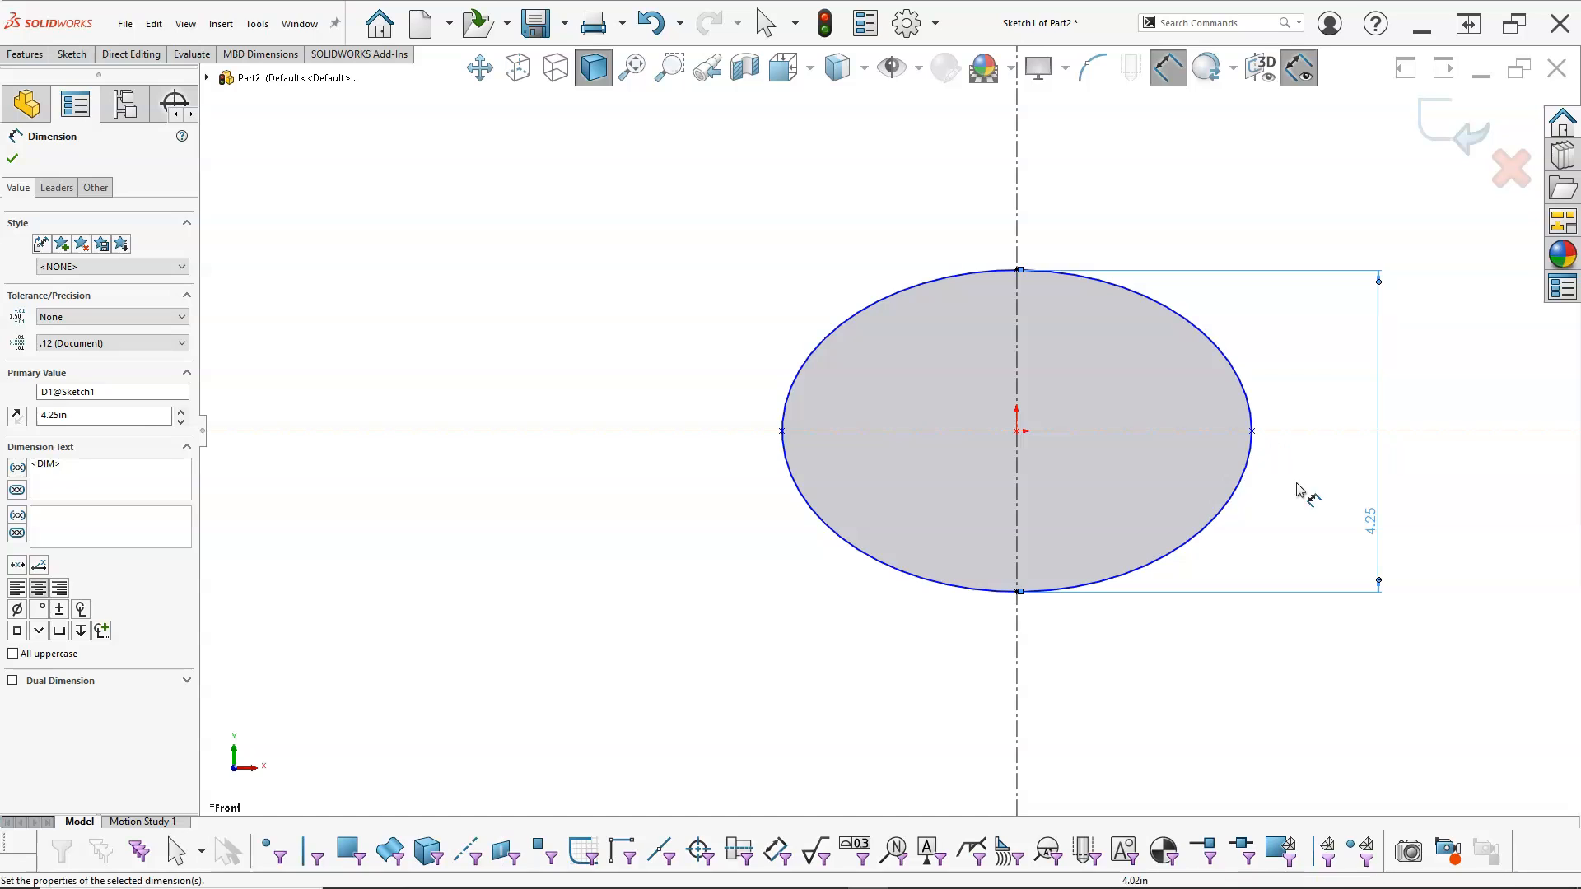
Step: Dimension the ellipse's full width between its two side quadrant points and set it to 6.5 in
left_click(1251, 431)
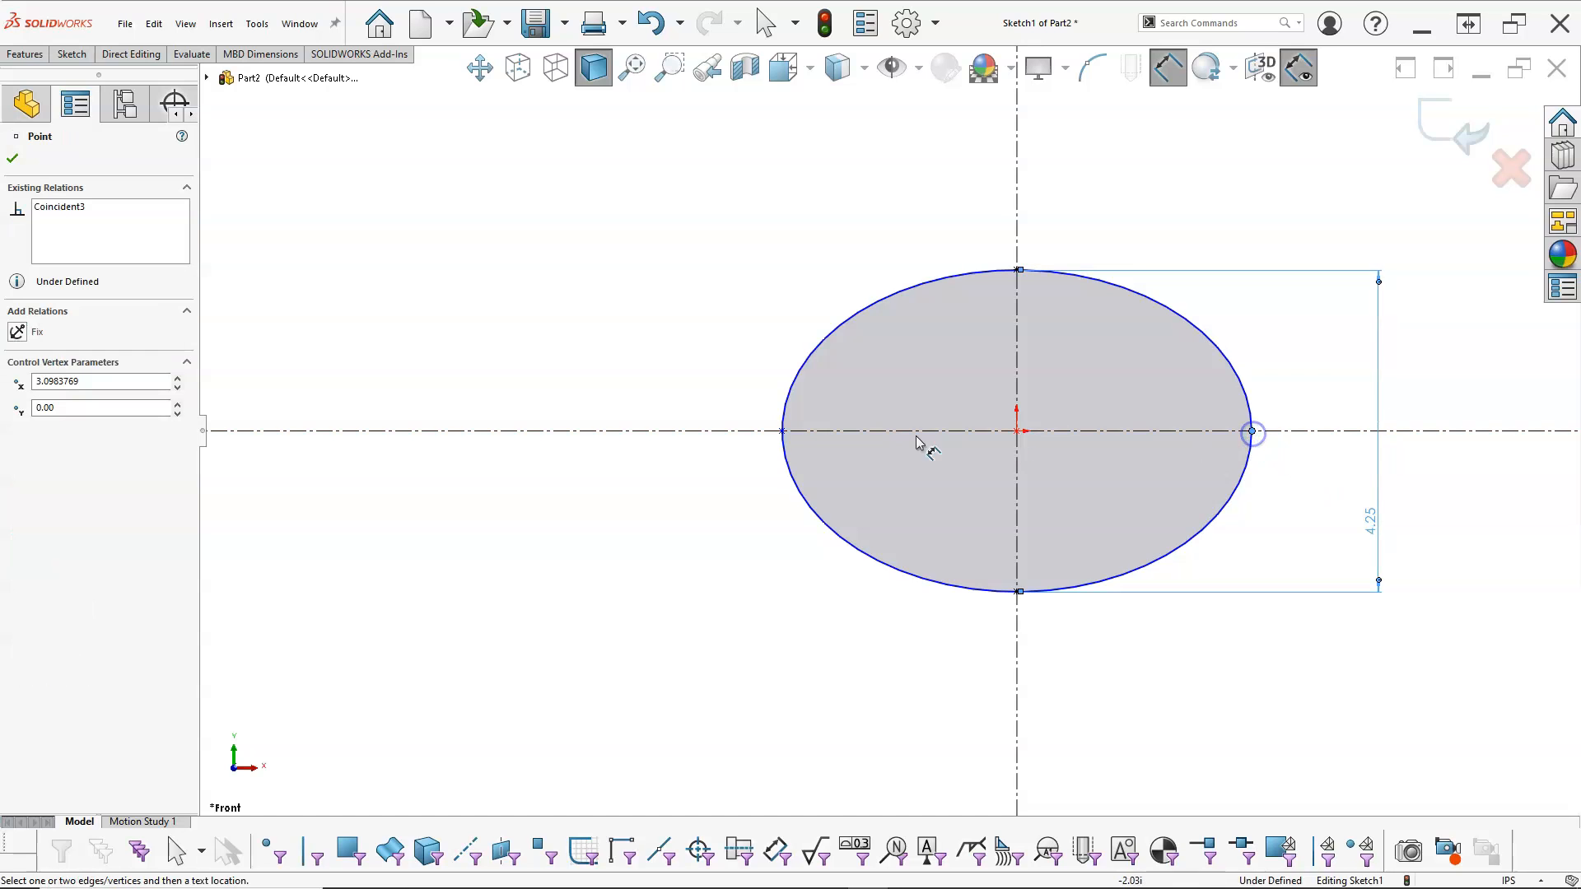
left_click(783, 432)
left_click(917, 671)
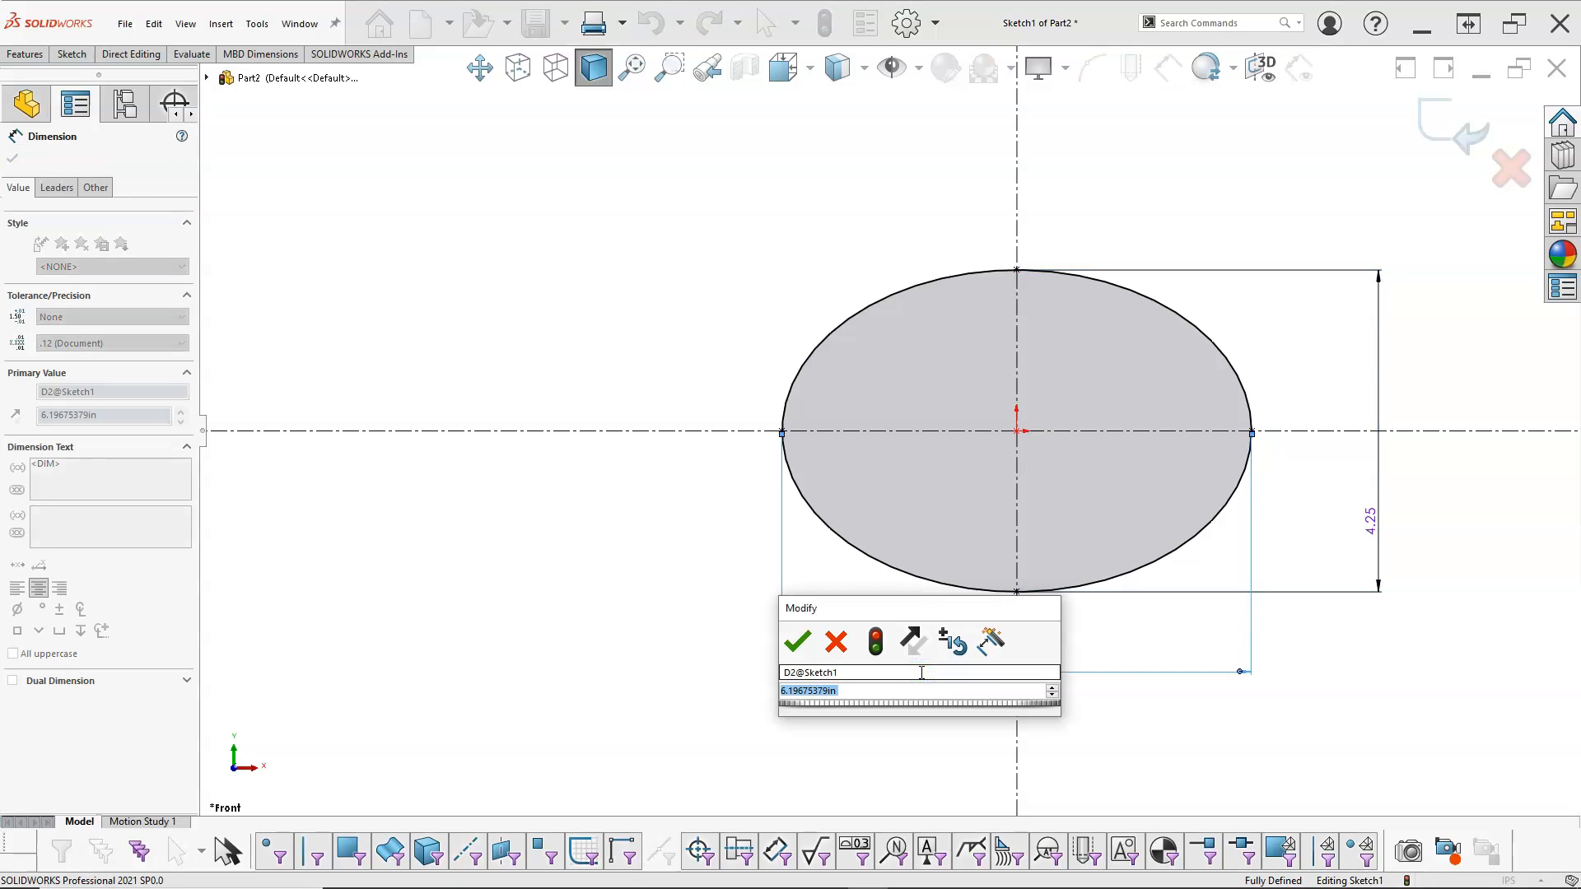
type("6.5")
key("Return")
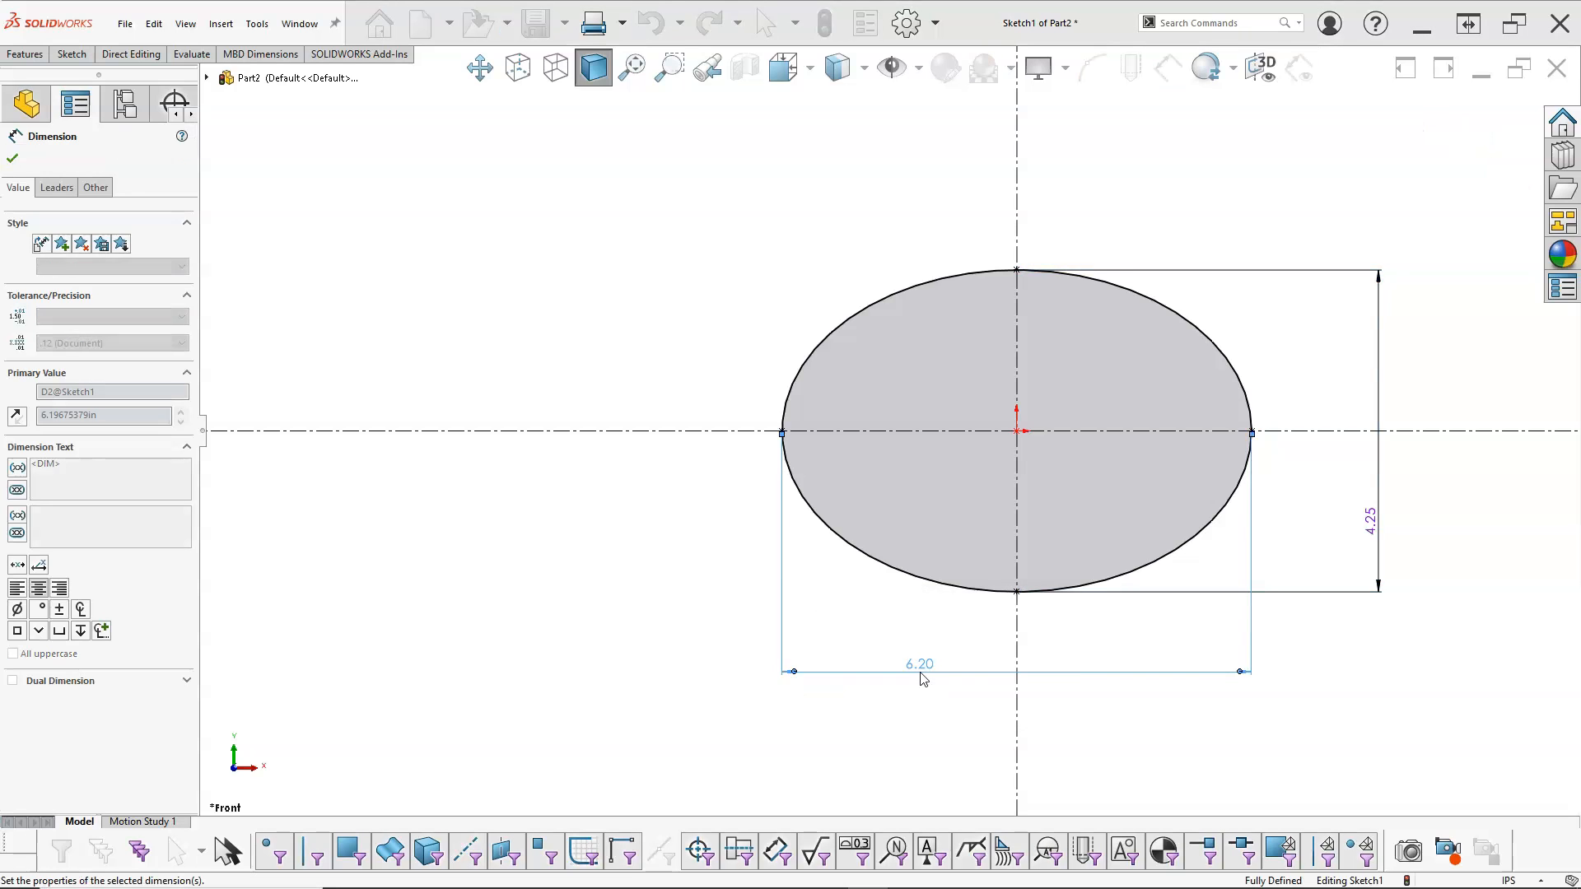
Step: Sketch a circle of about 1.10 in radius on the horizontal centerline, centred about 1.70 in left of the origin
scroll(1227, 700, "down", 2)
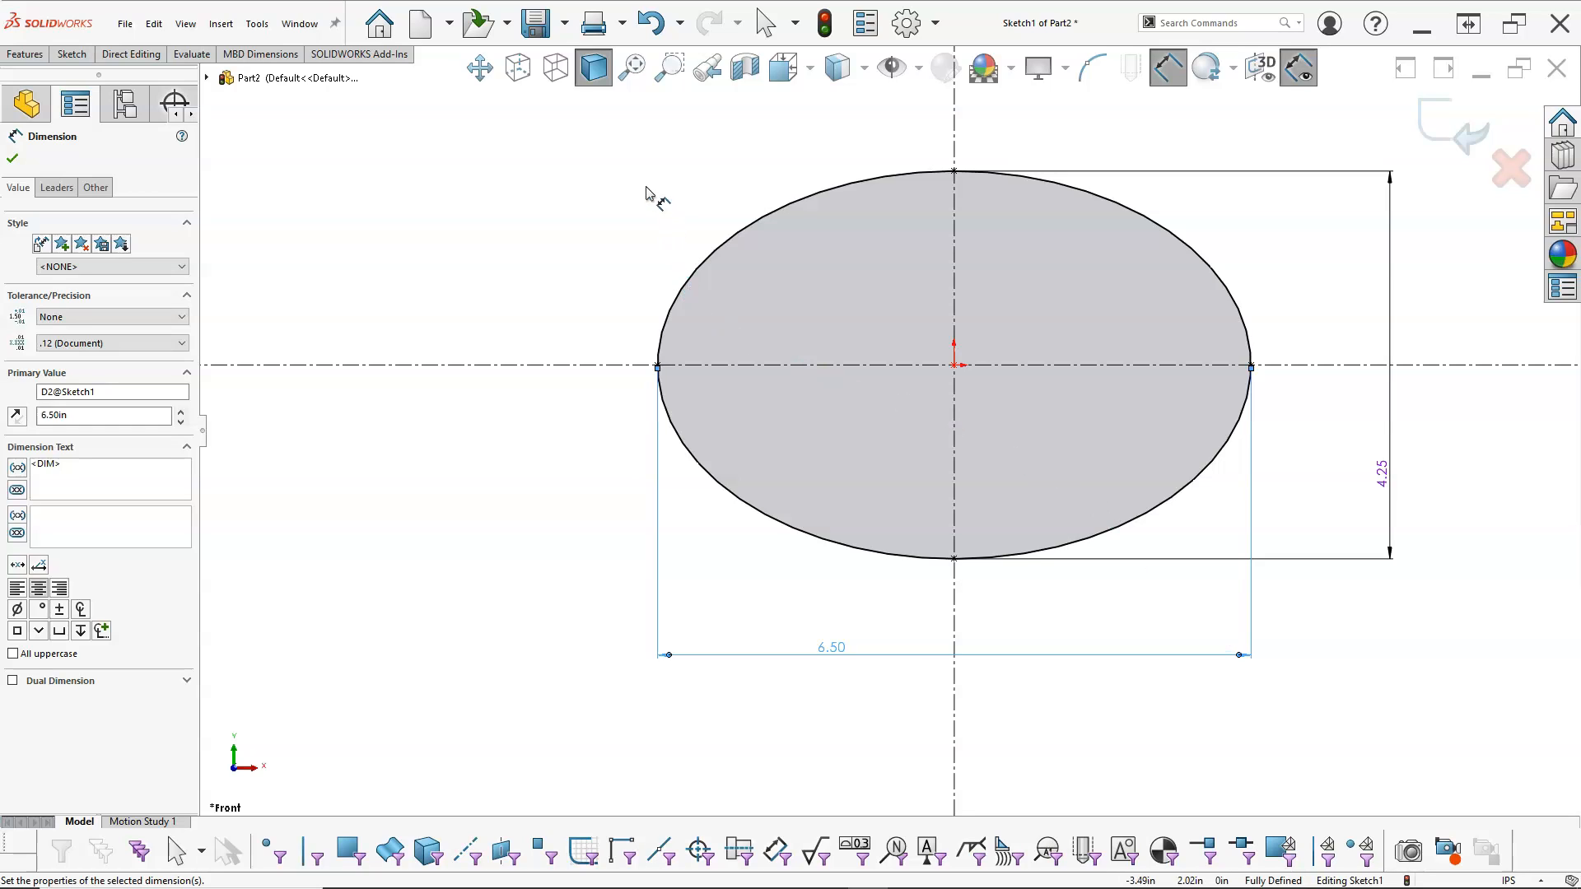
right_click(608, 167)
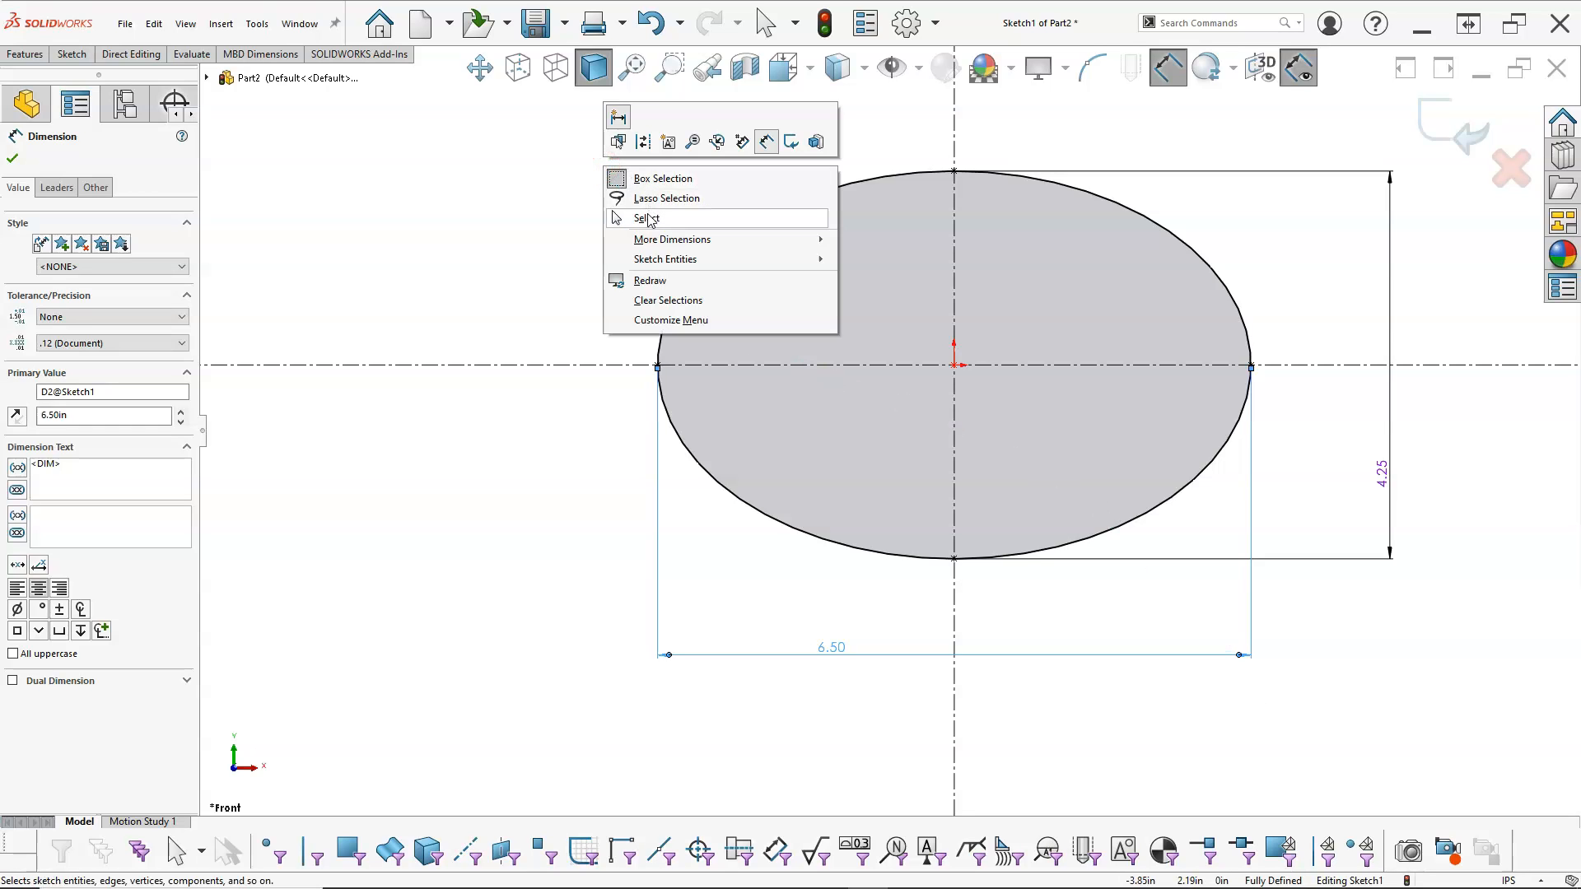
mouse_move(646, 262)
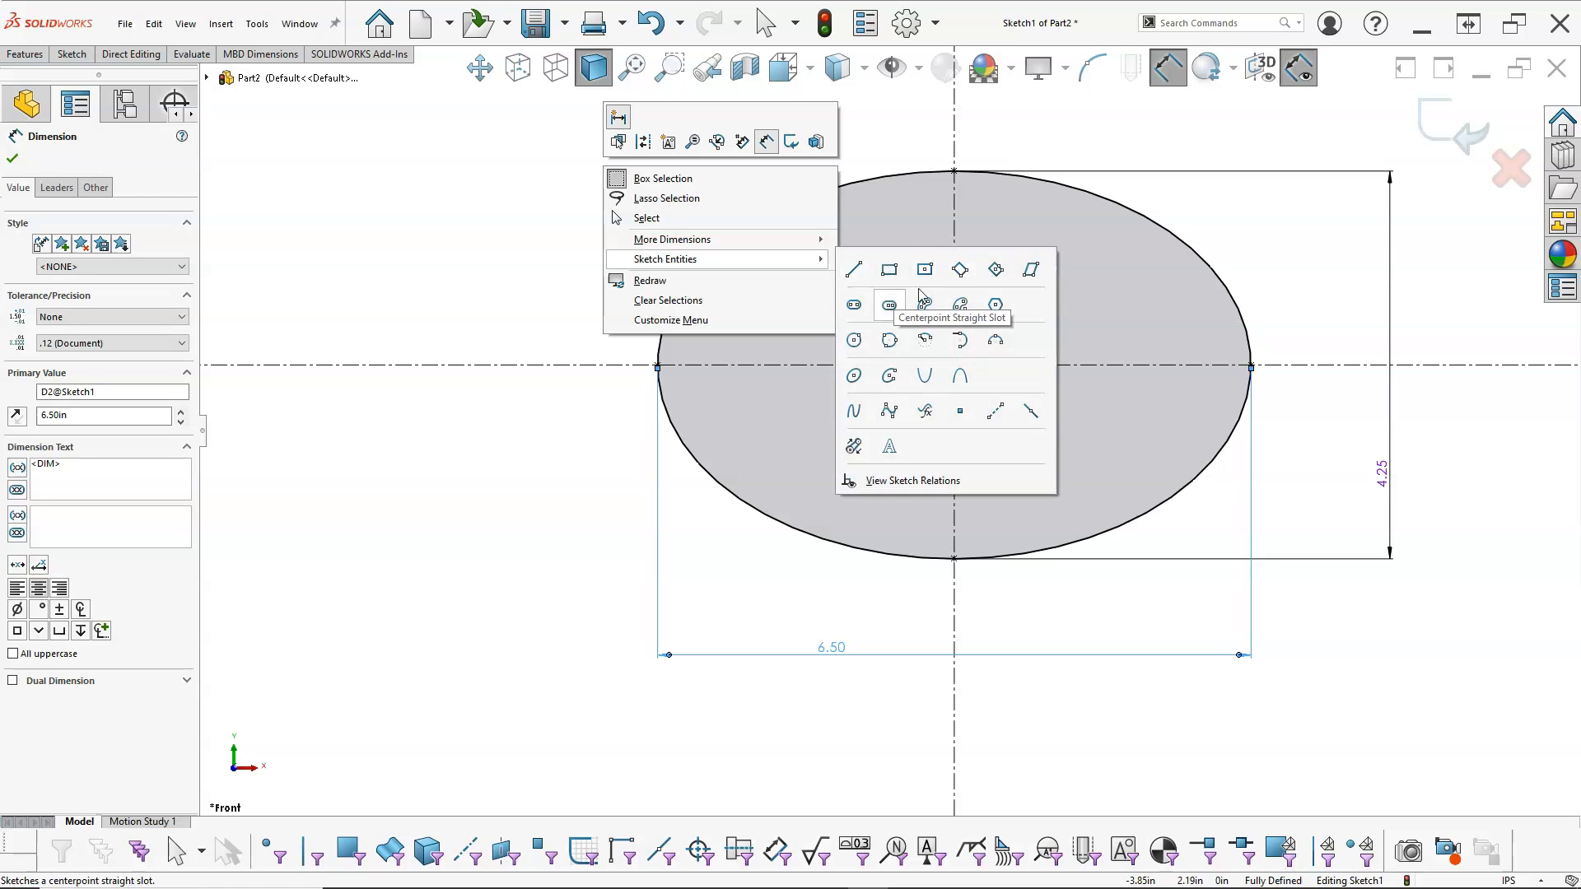
left_click(853, 340)
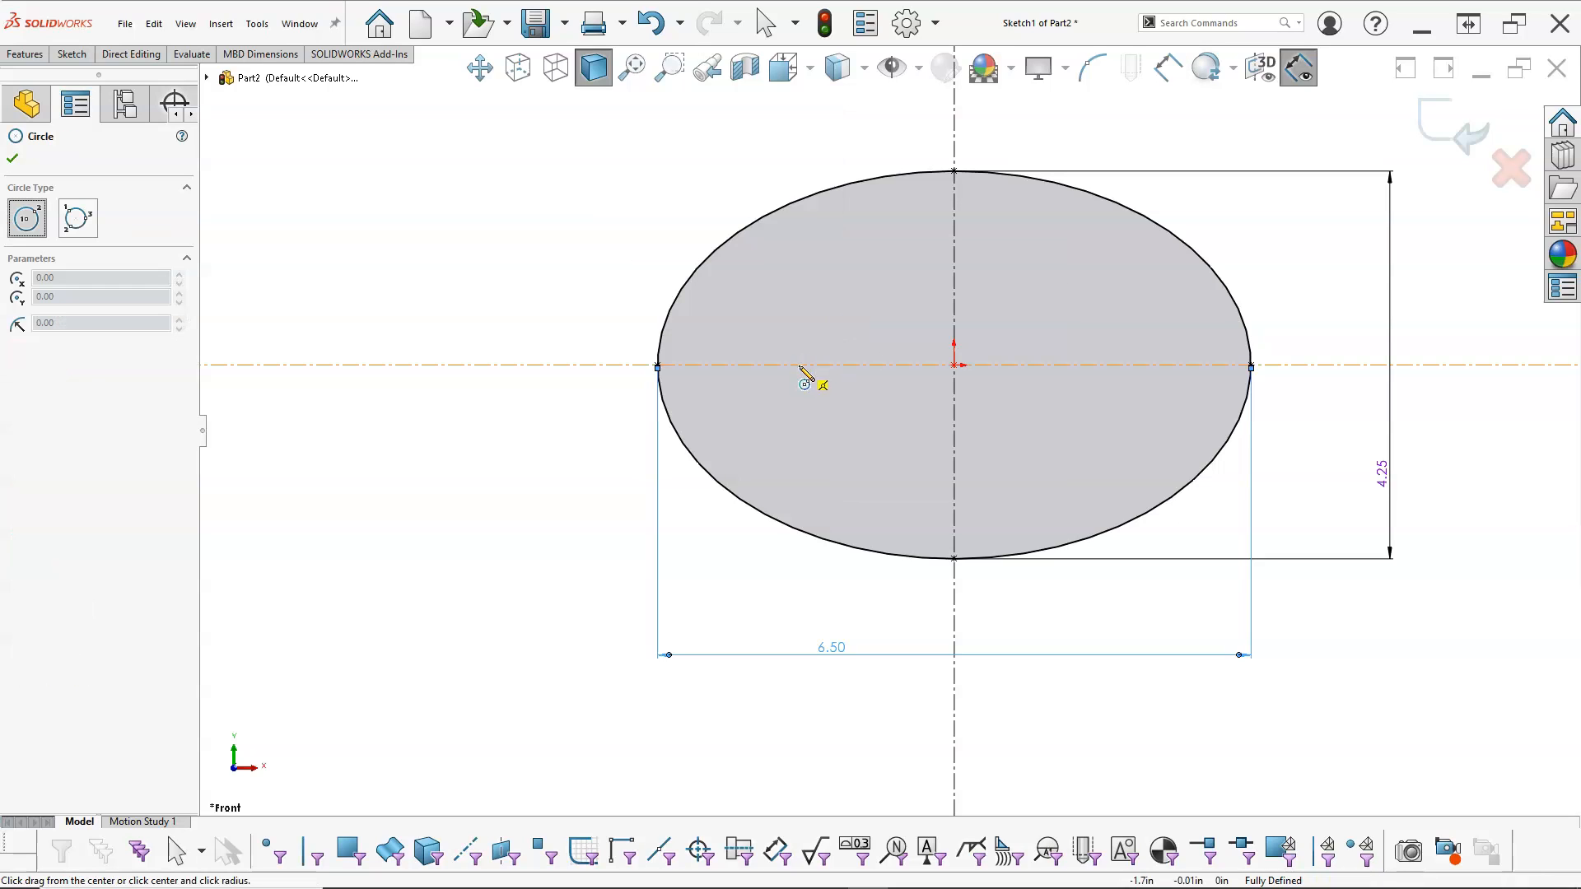
left_click(799, 366)
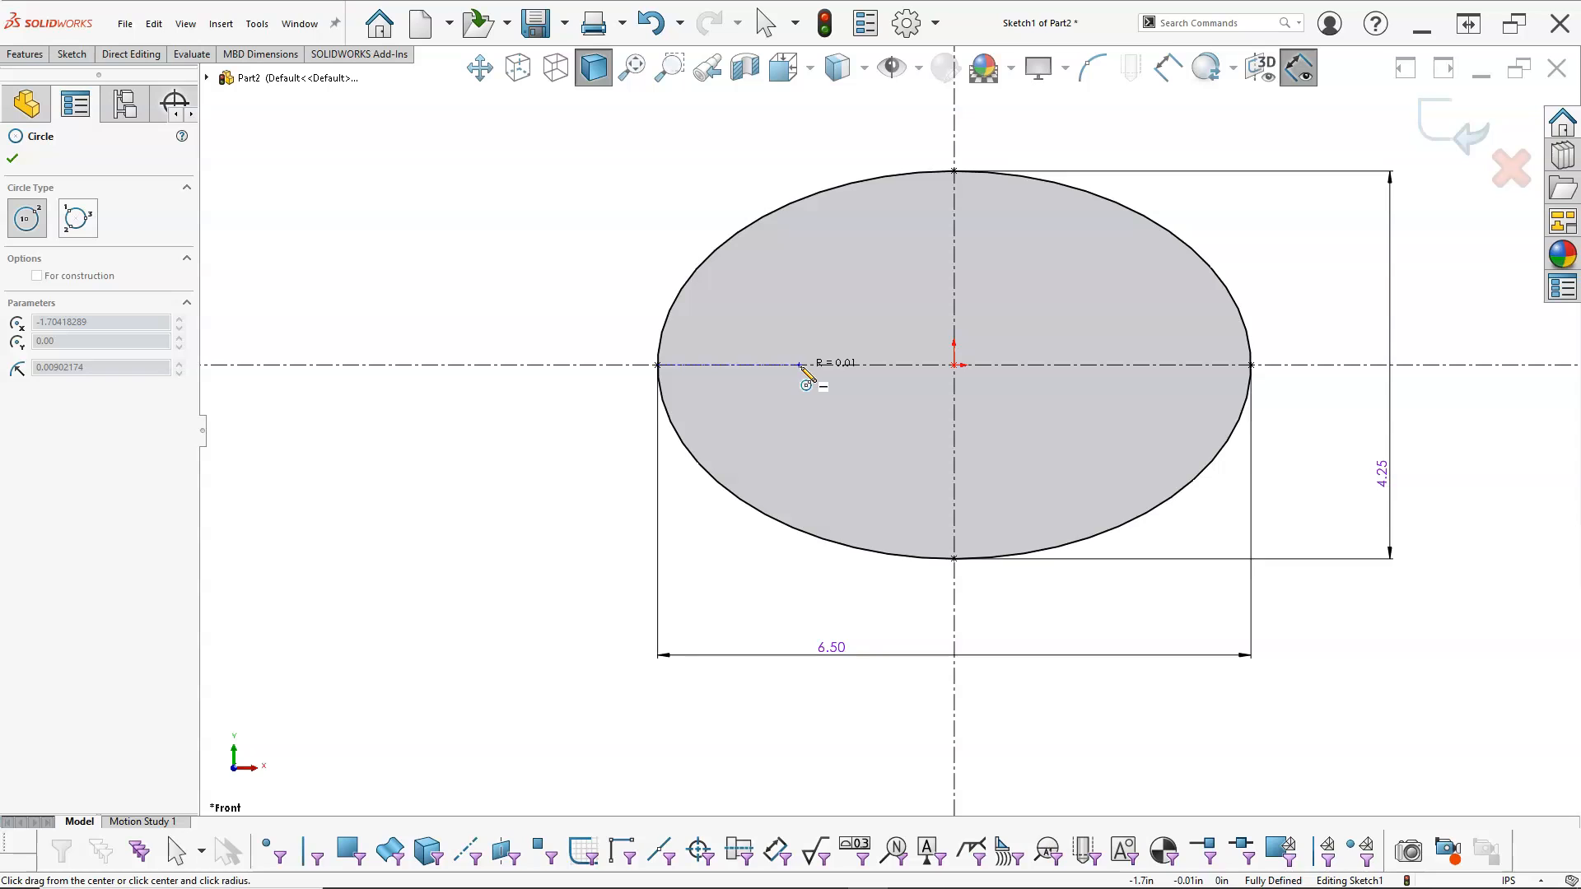
left_click(889, 416)
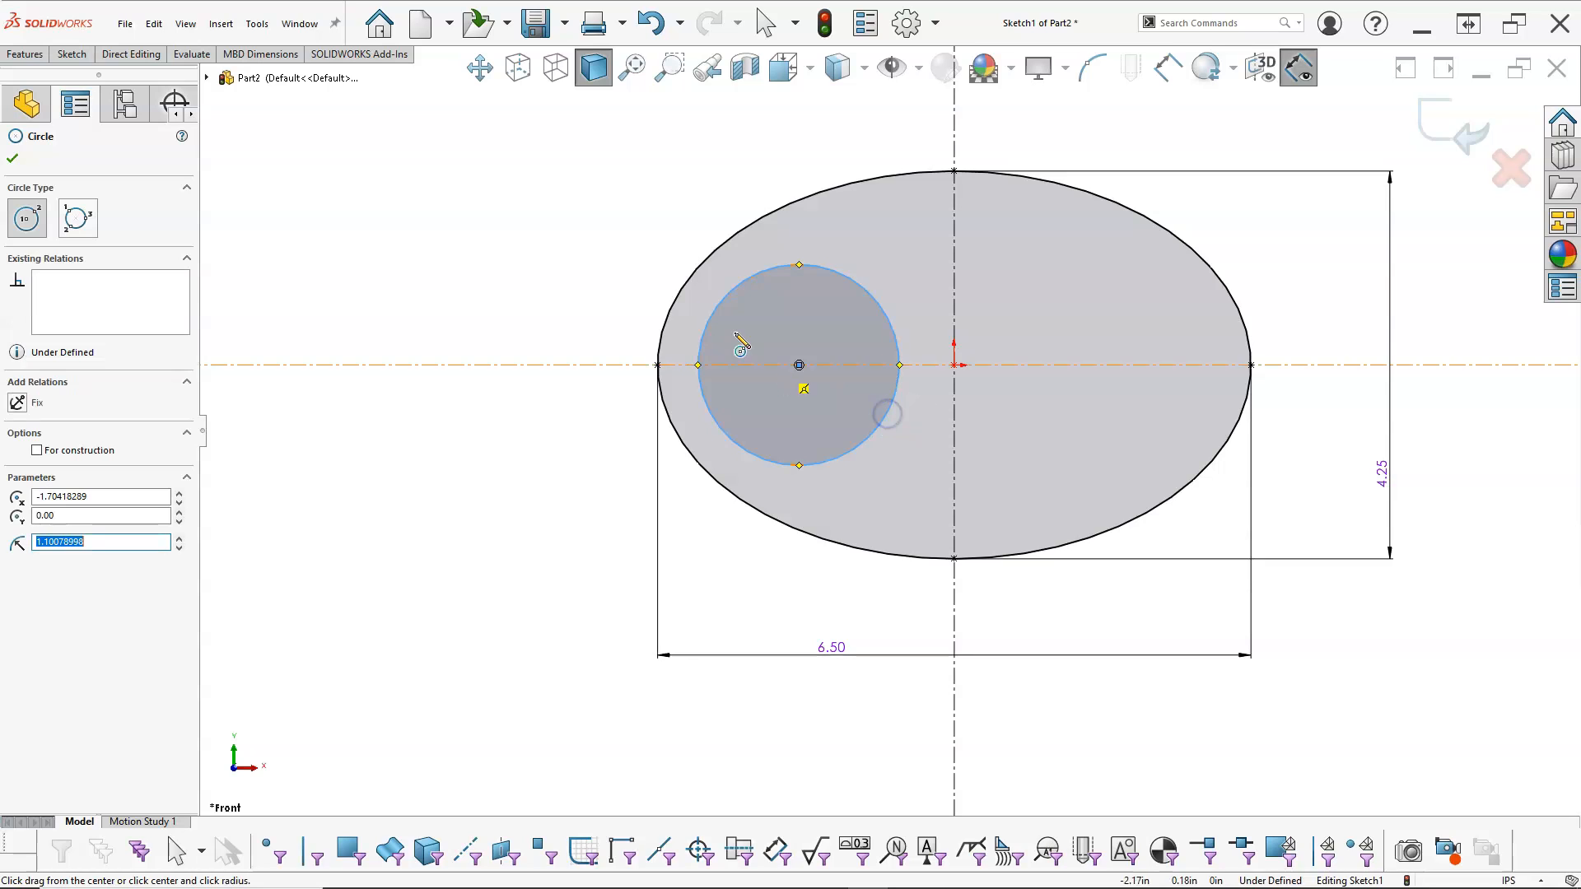
Step: Dimension the circle's diameter and set it to 2.76 in
right_click(591, 174)
left_click(754, 149)
left_click(758, 275)
left_click(625, 183)
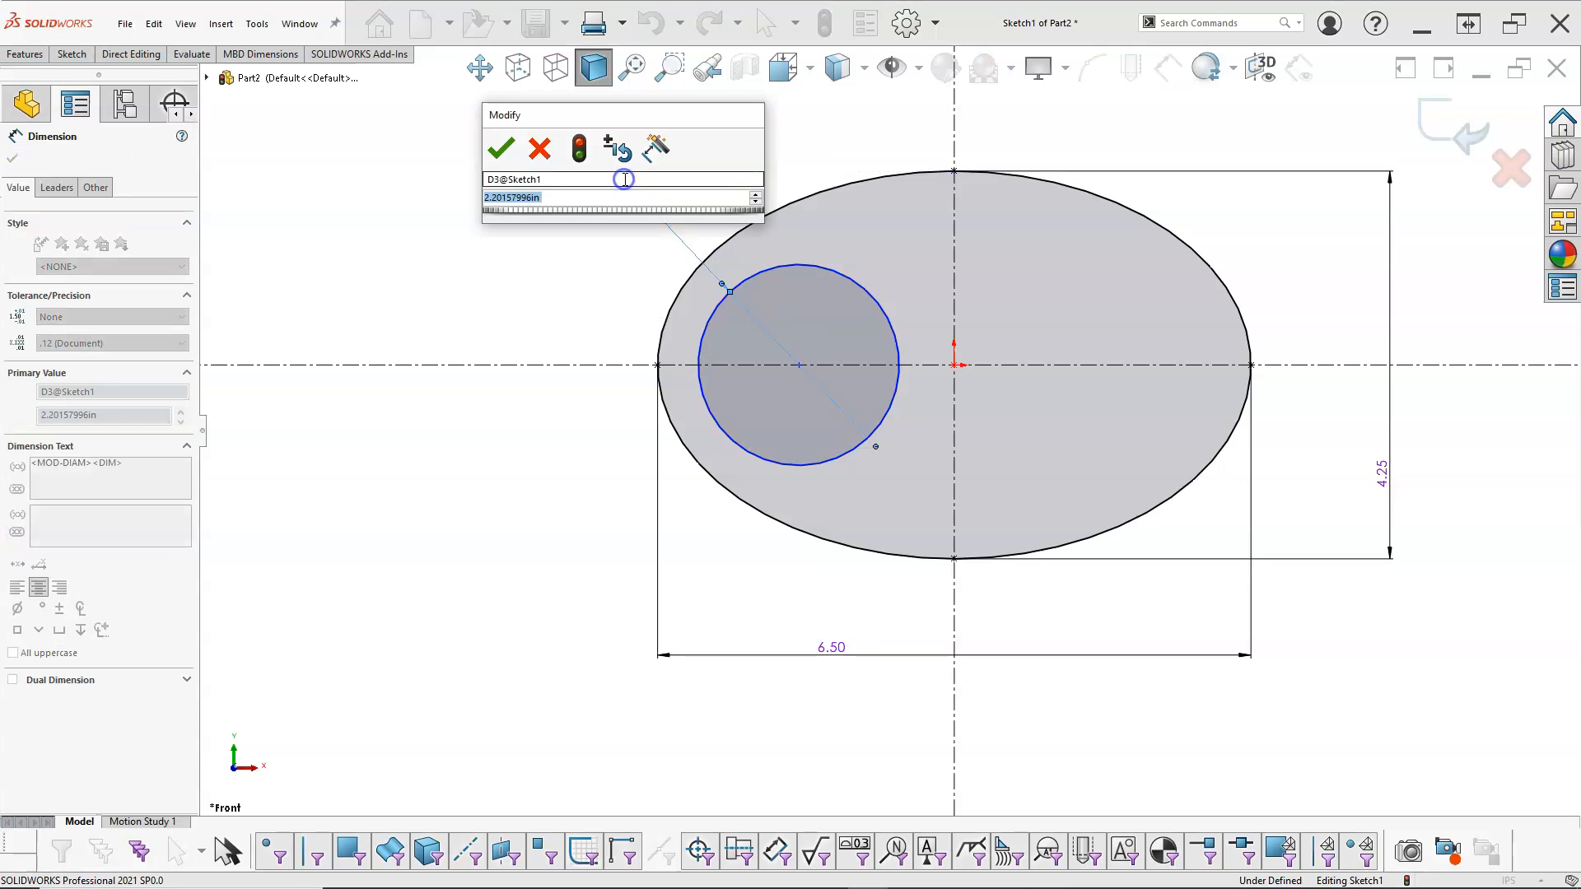
type("2.")
type("6")
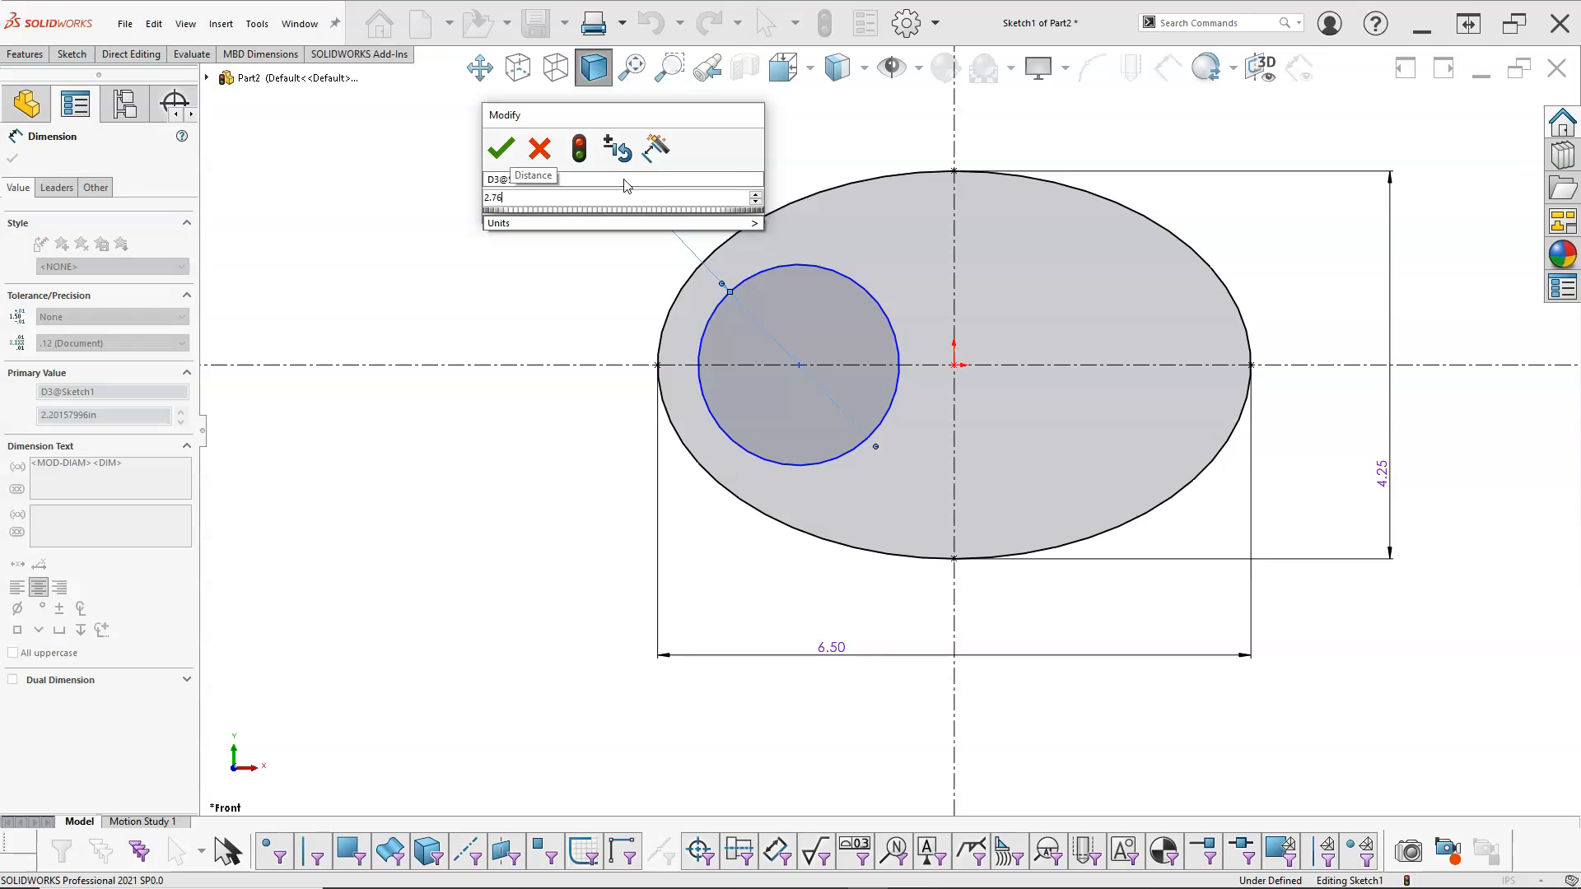
key("Return")
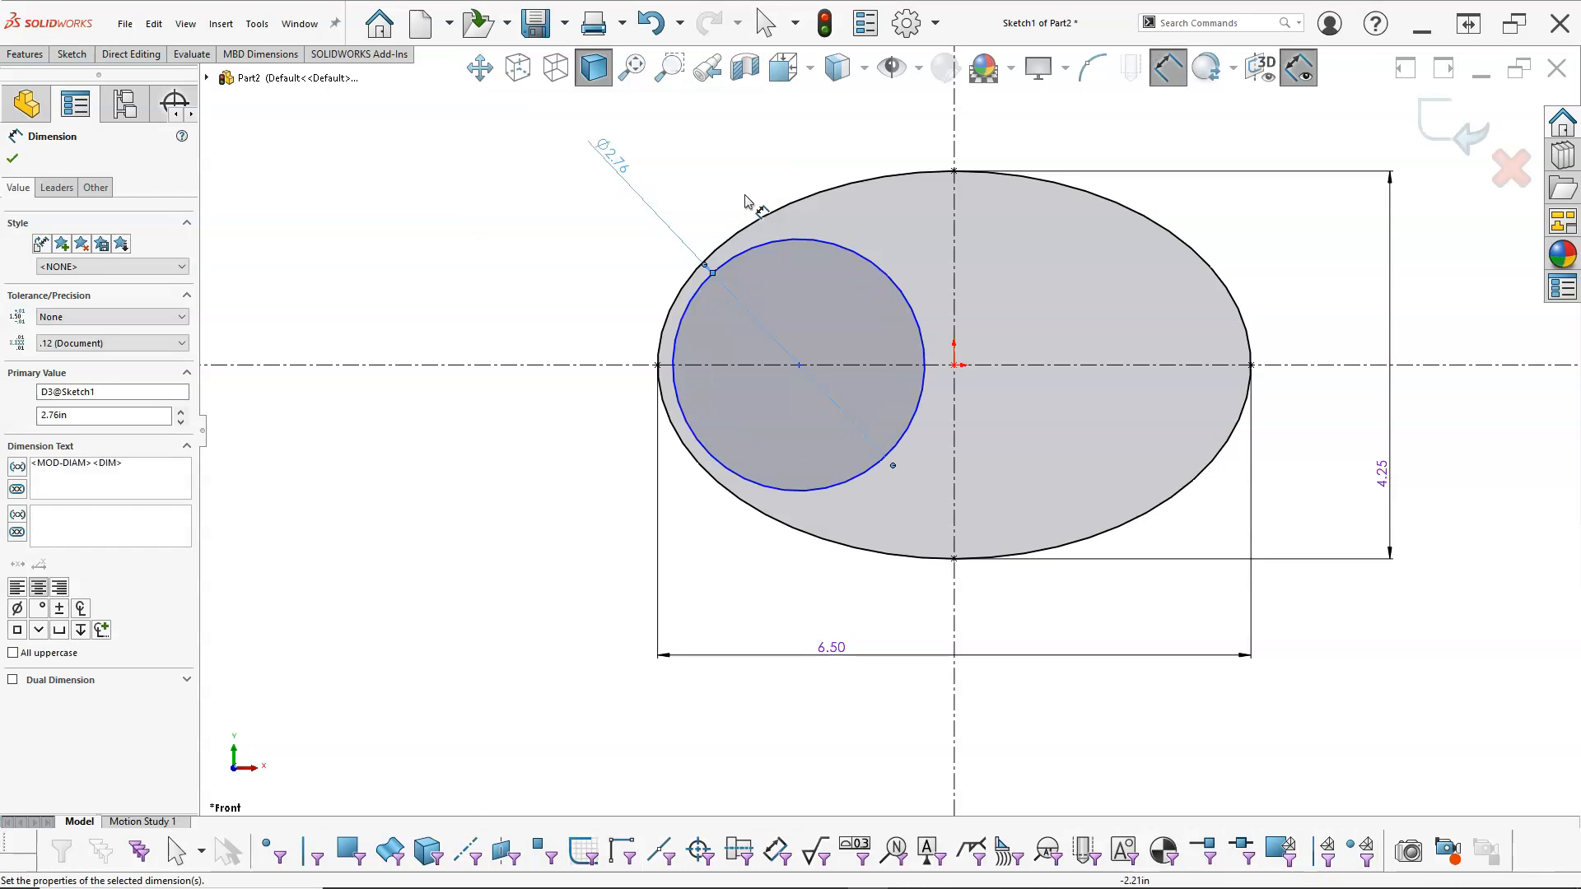
Step: Dimension the distance from the circle's centre to the vertical centerline and set it to 1.5 in
left_click(910, 312)
left_click(952, 409)
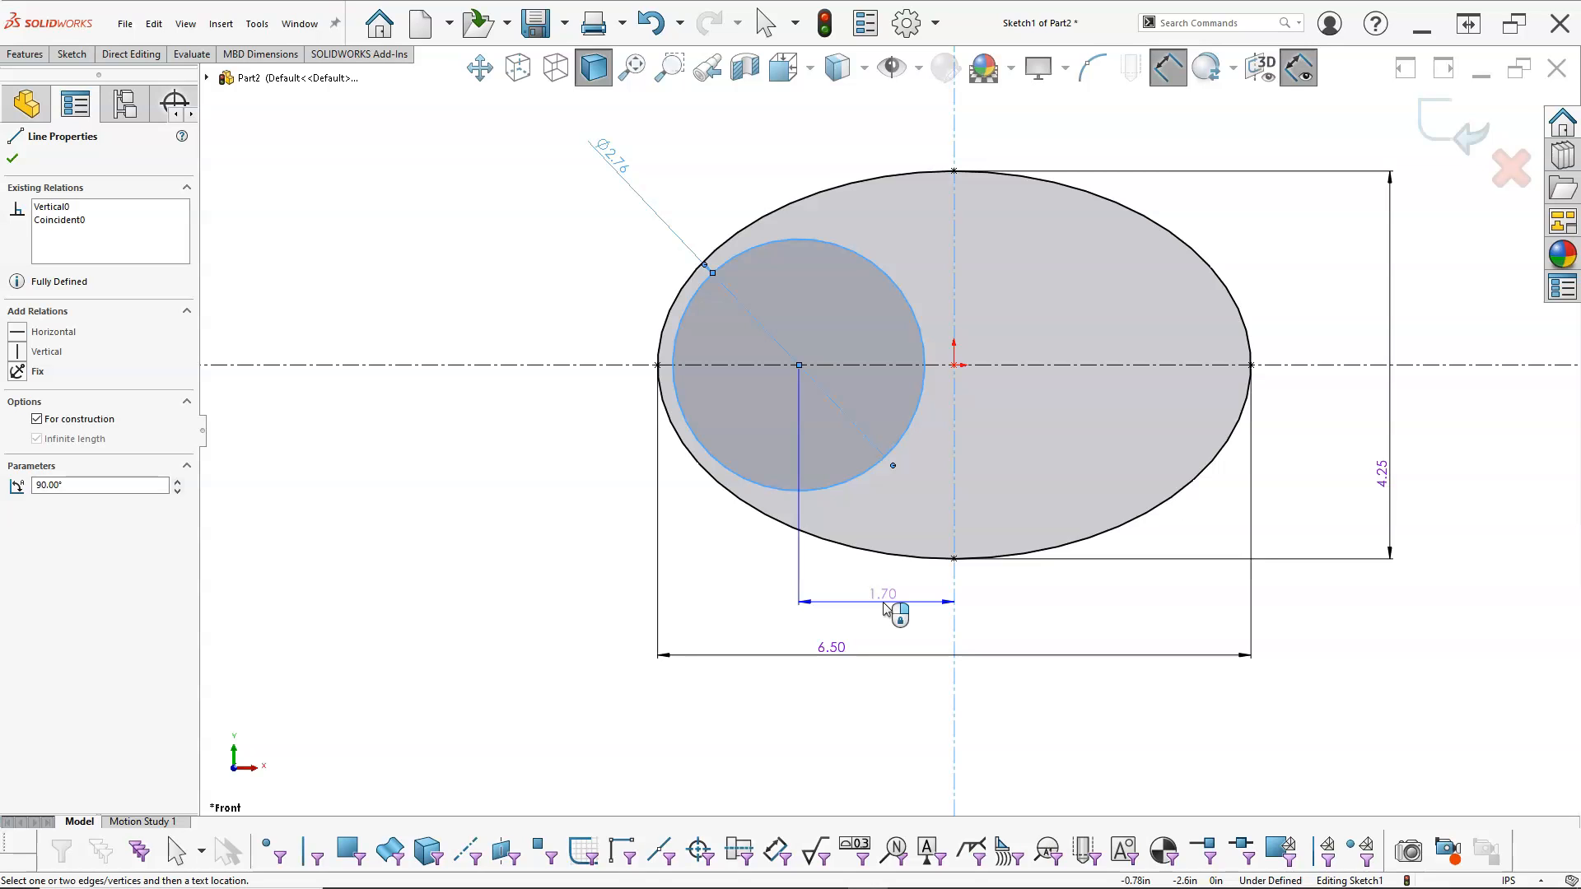
left_click(883, 603)
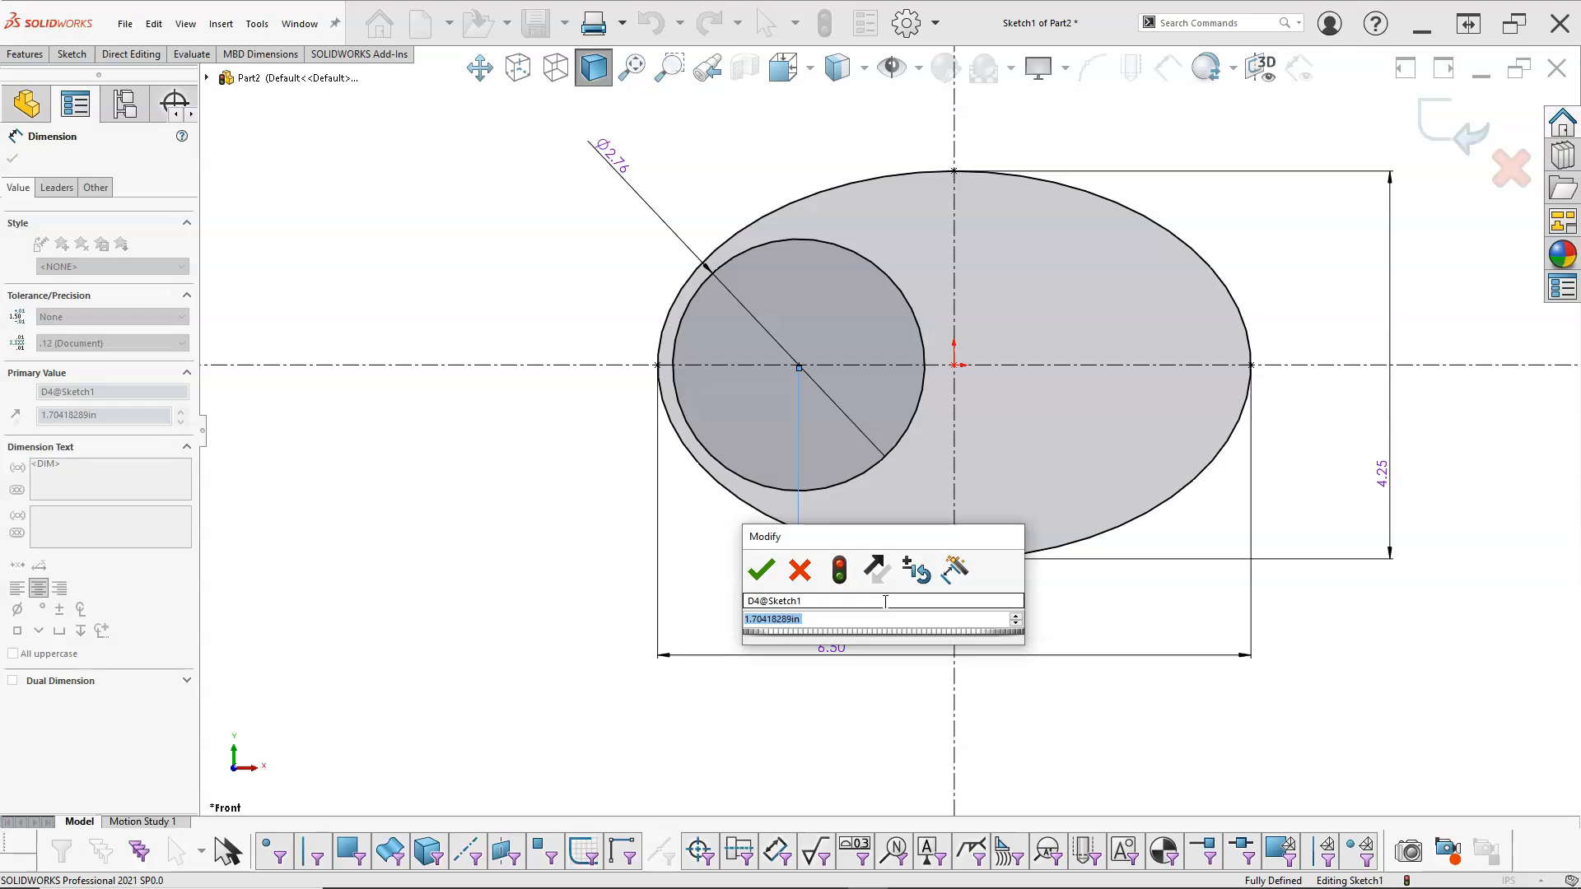
type("1.5")
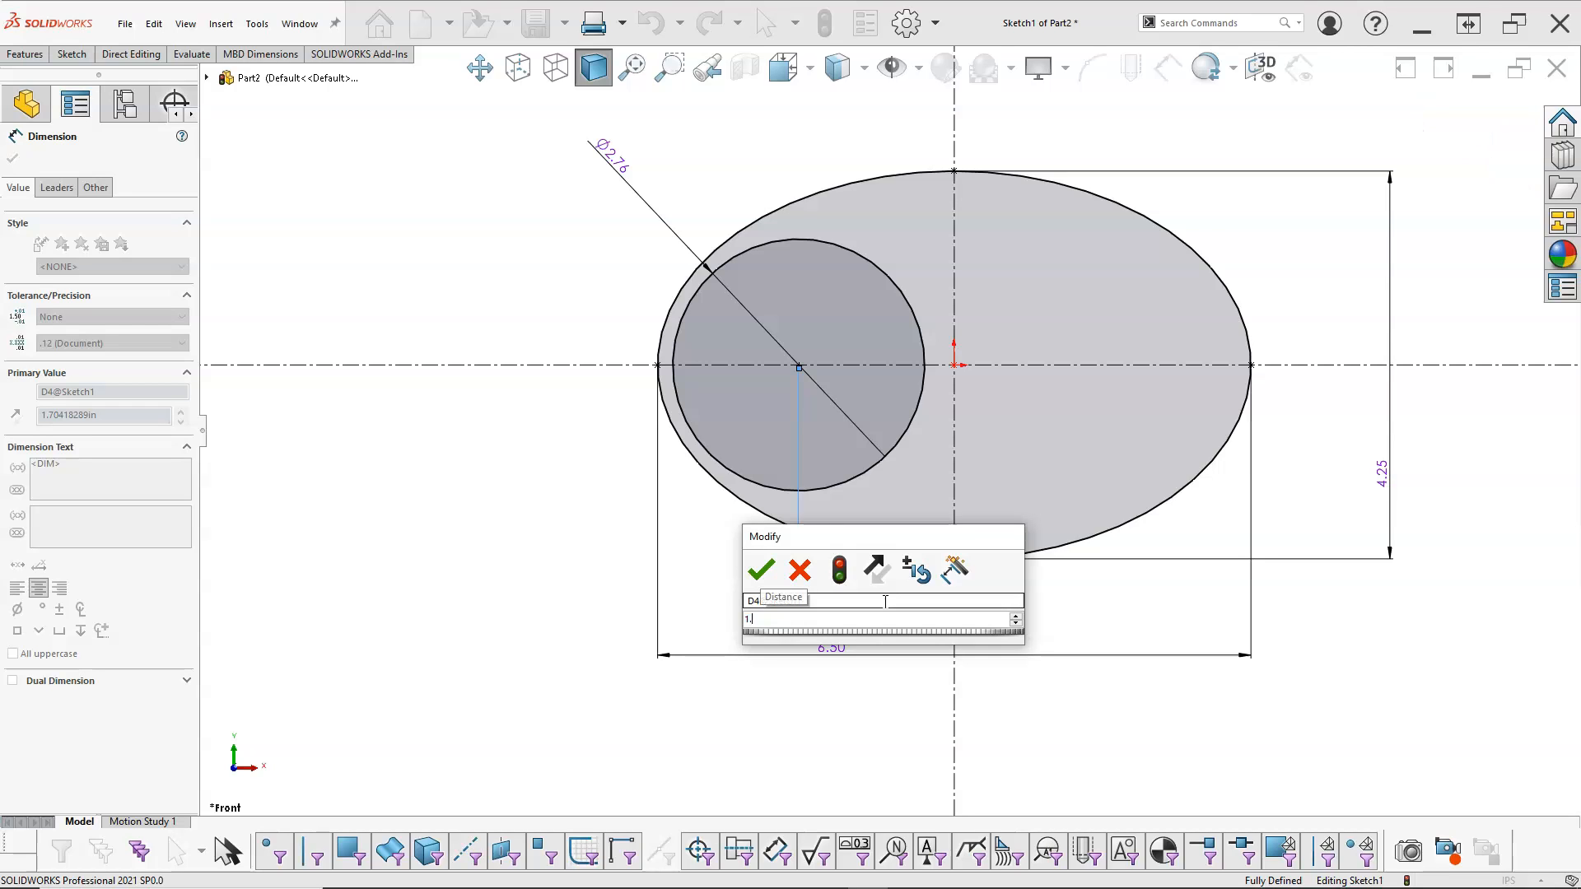
key("Return")
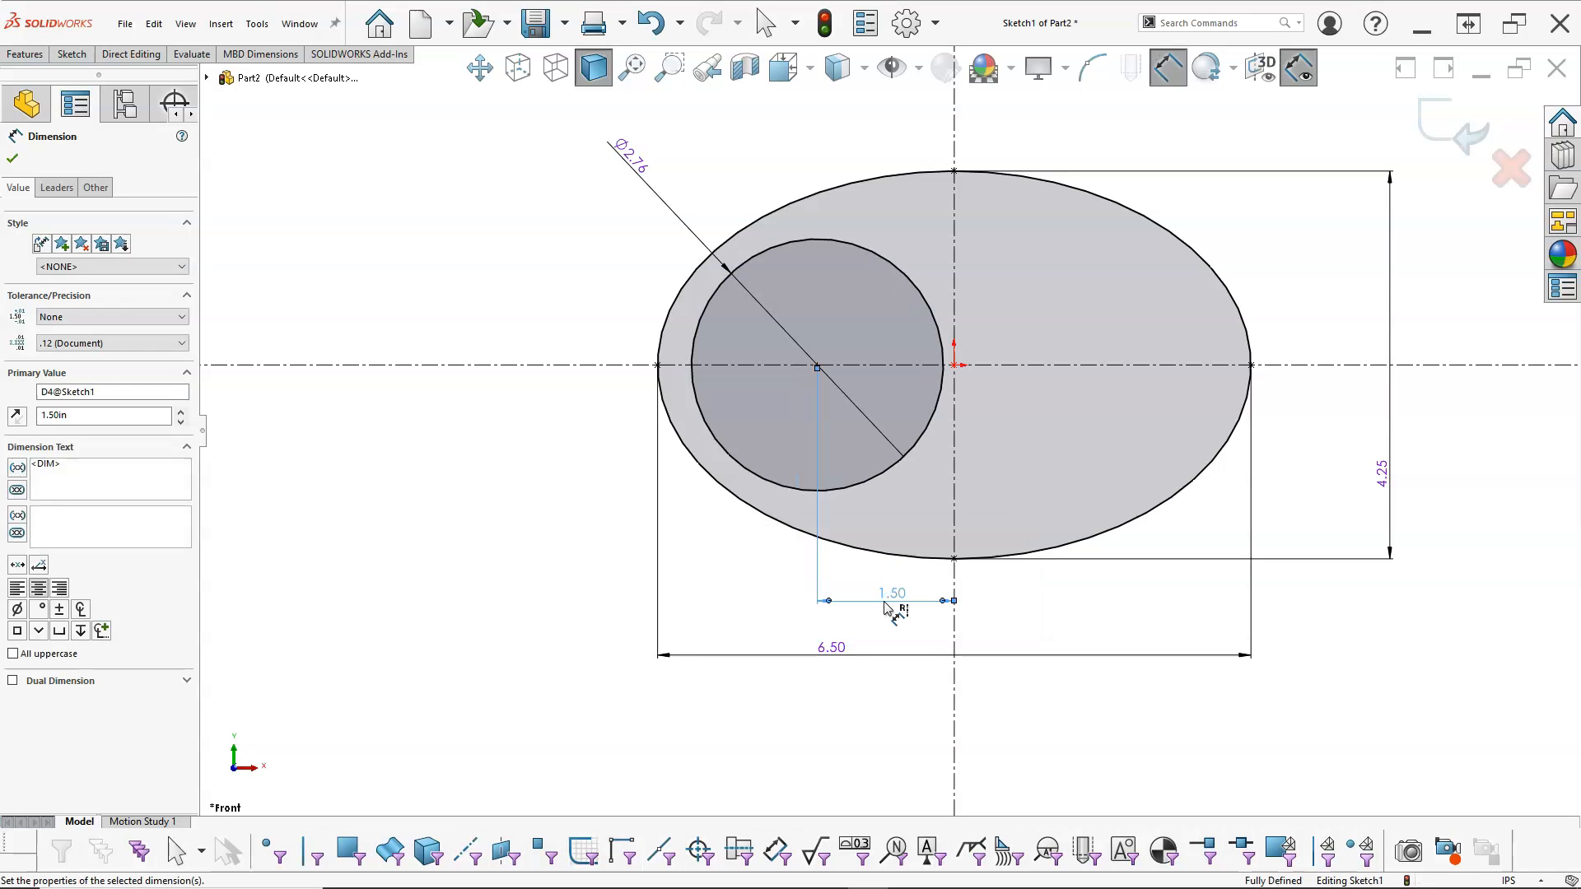
Step: Sketch a six-sided inscribed-circle polygon about 1.52 in across flats, centred on the 2.76 in circle with a corner on the horizontal centerline
right_click(530, 293)
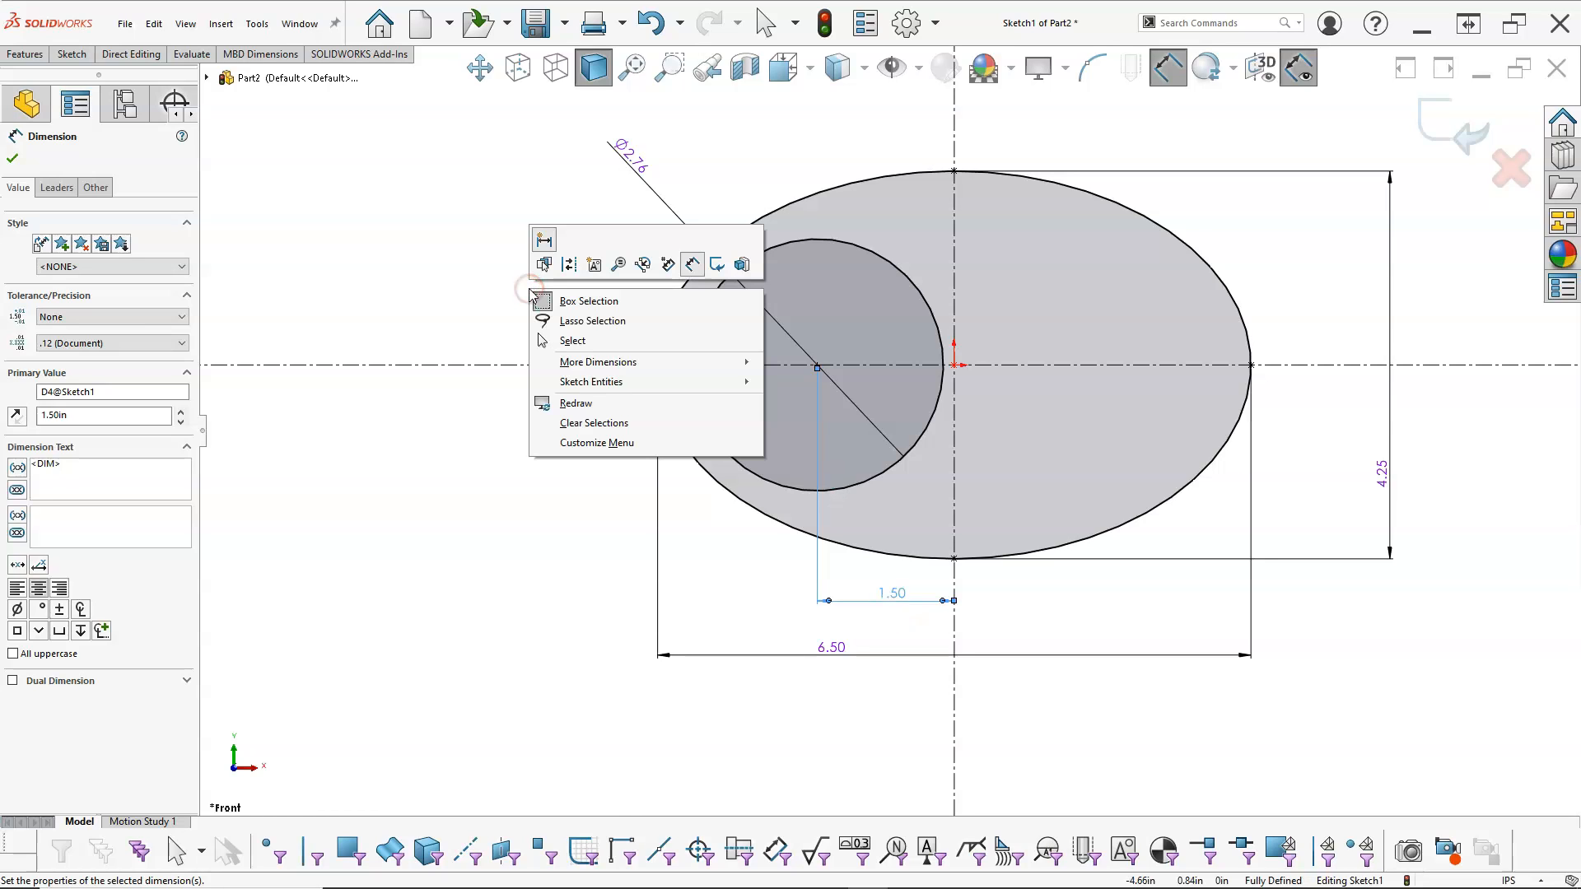
mouse_move(626, 381)
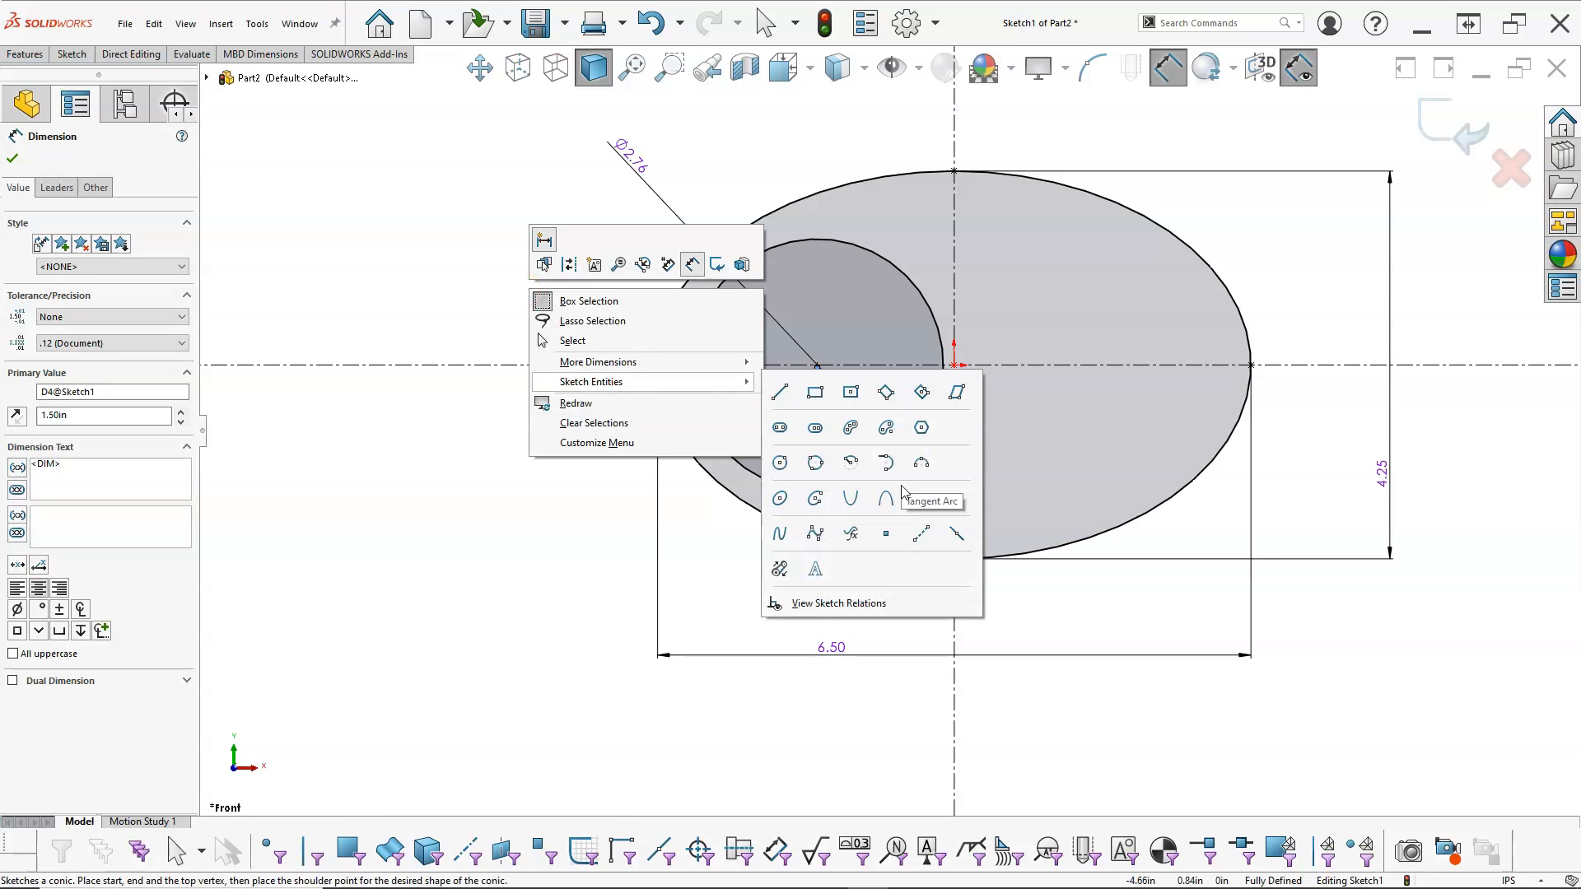
left_click(919, 431)
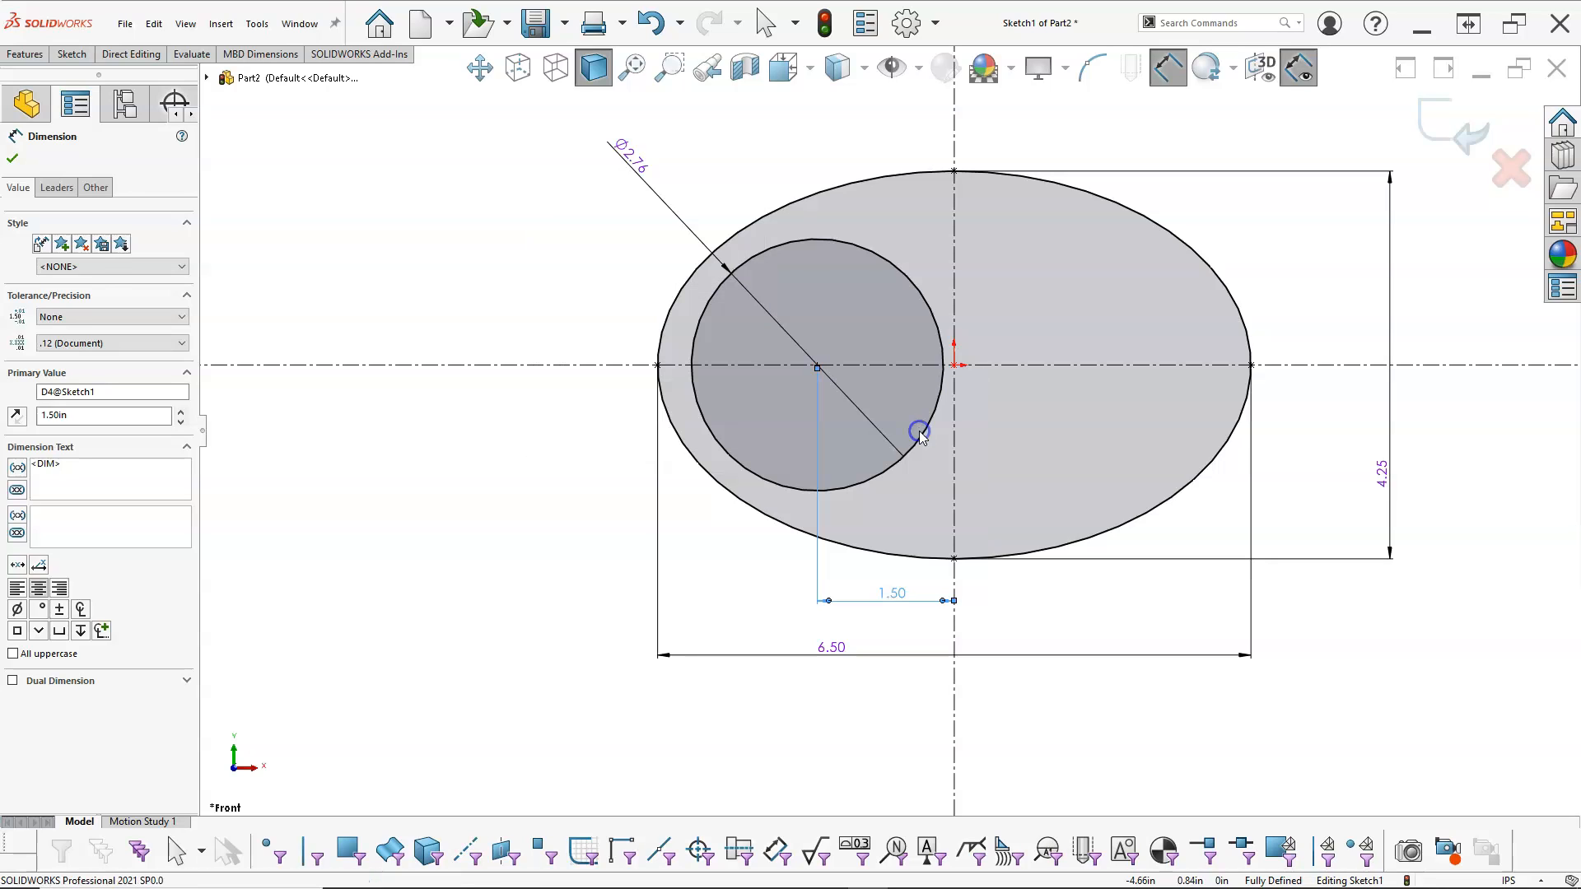
left_click(818, 365)
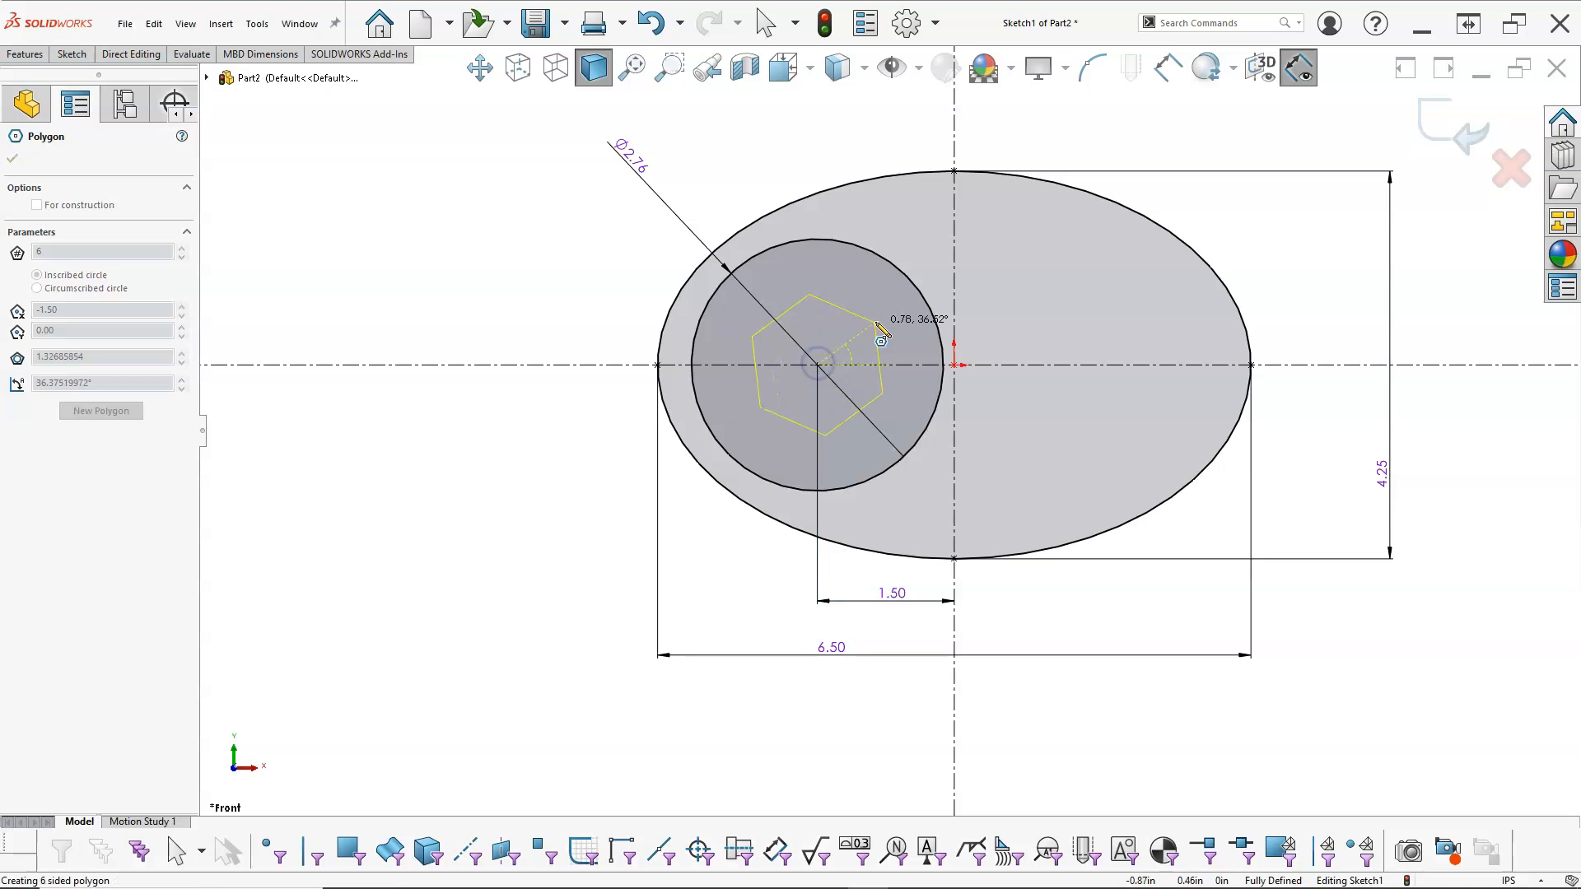
left_click(897, 365)
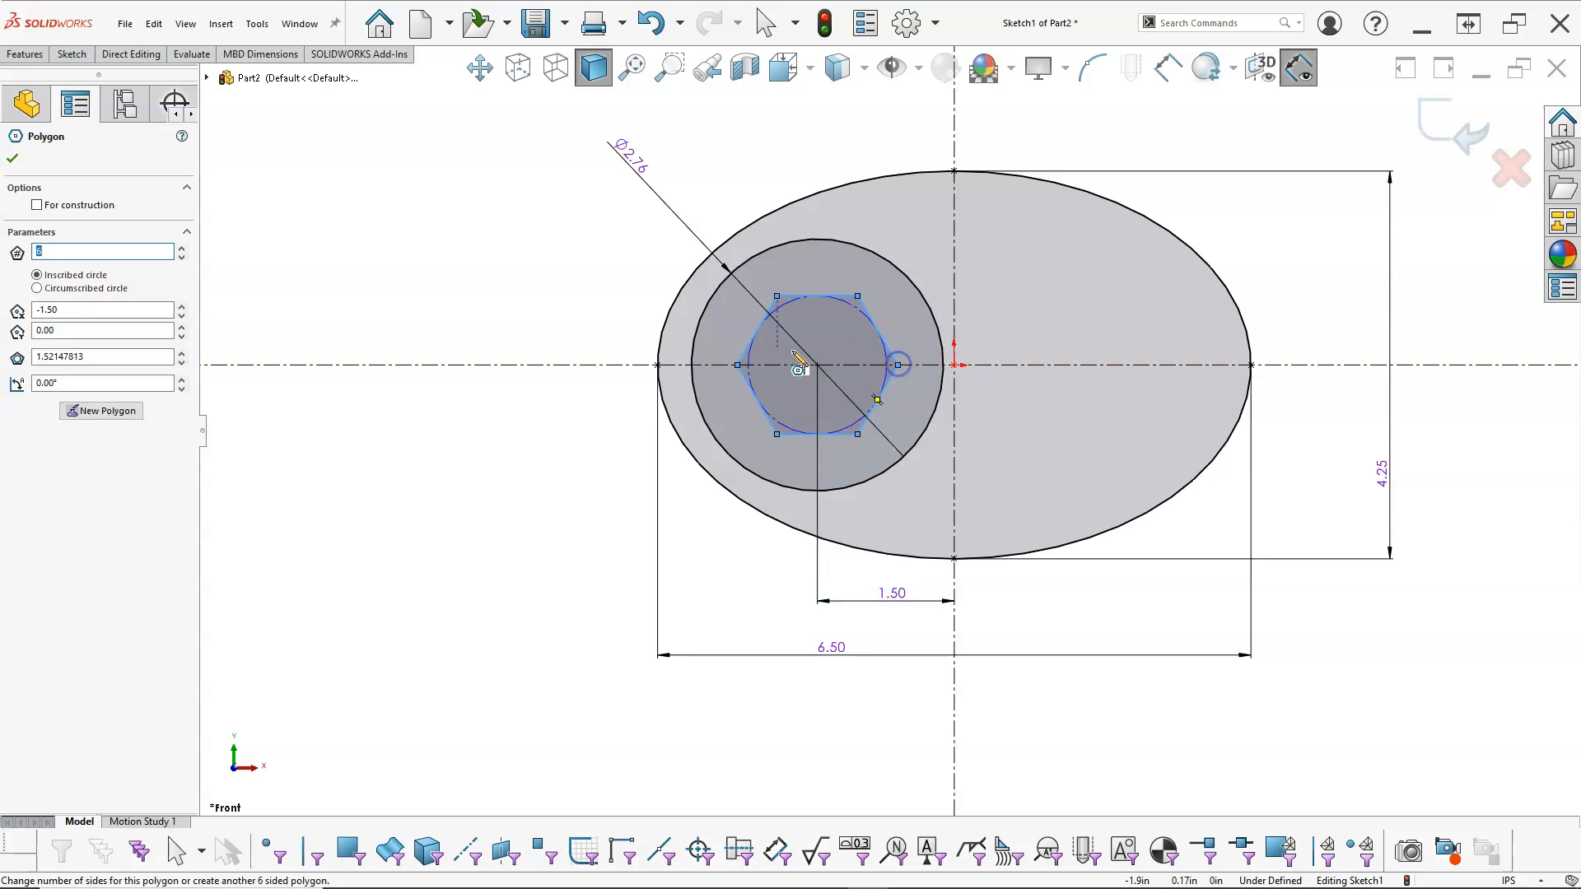
Step: Dimension the distance between the hexagon's upper and lower sides and set it to 1.5 in
right_click(559, 215)
left_click(572, 162)
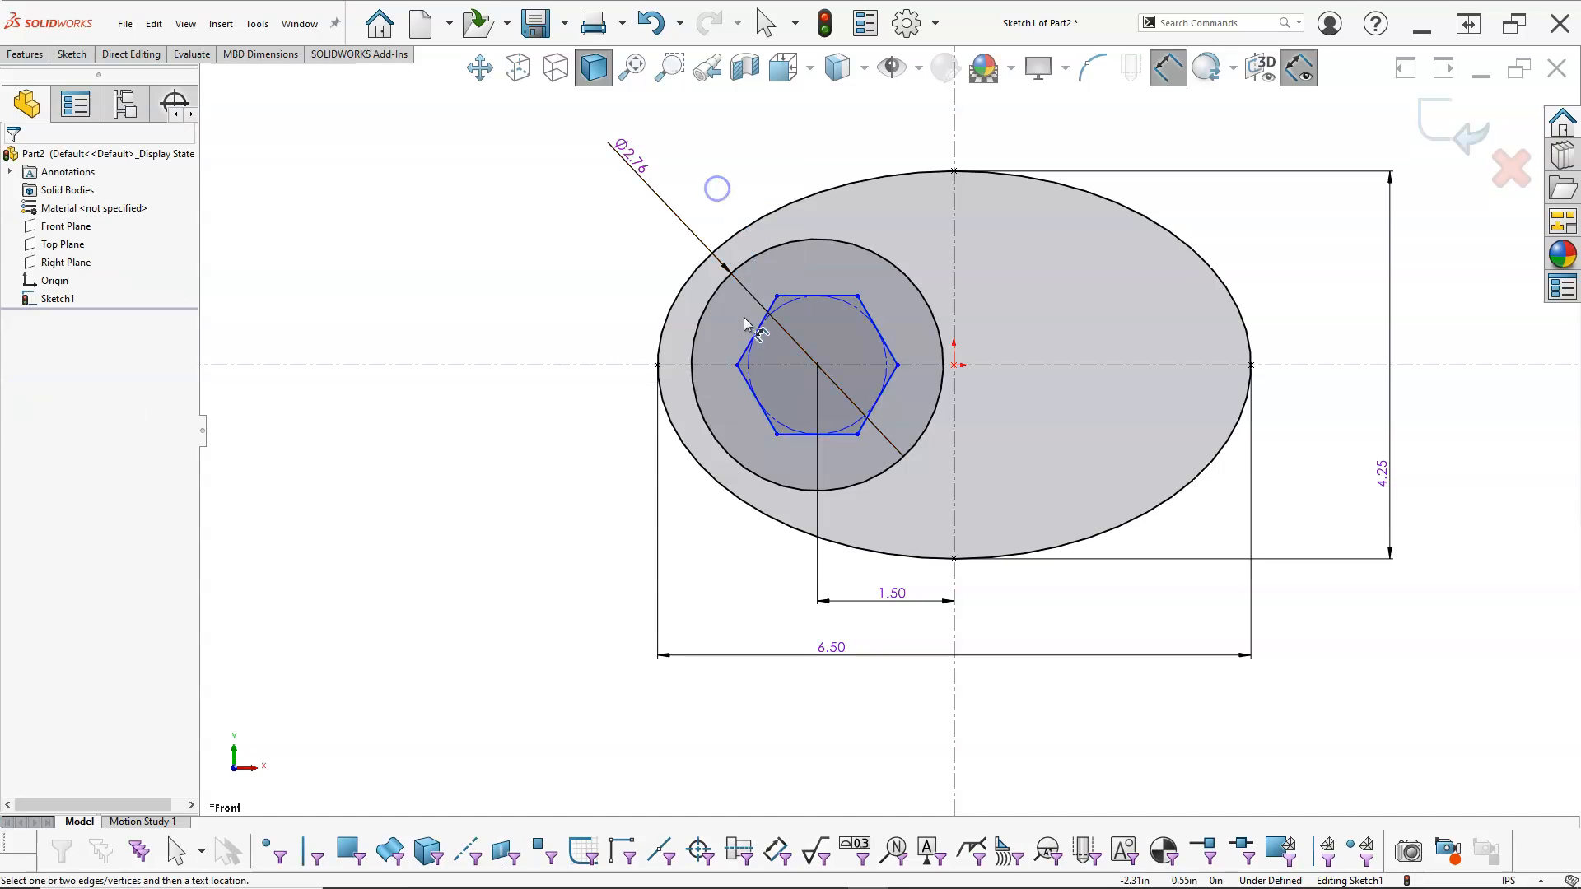
left_click(813, 298)
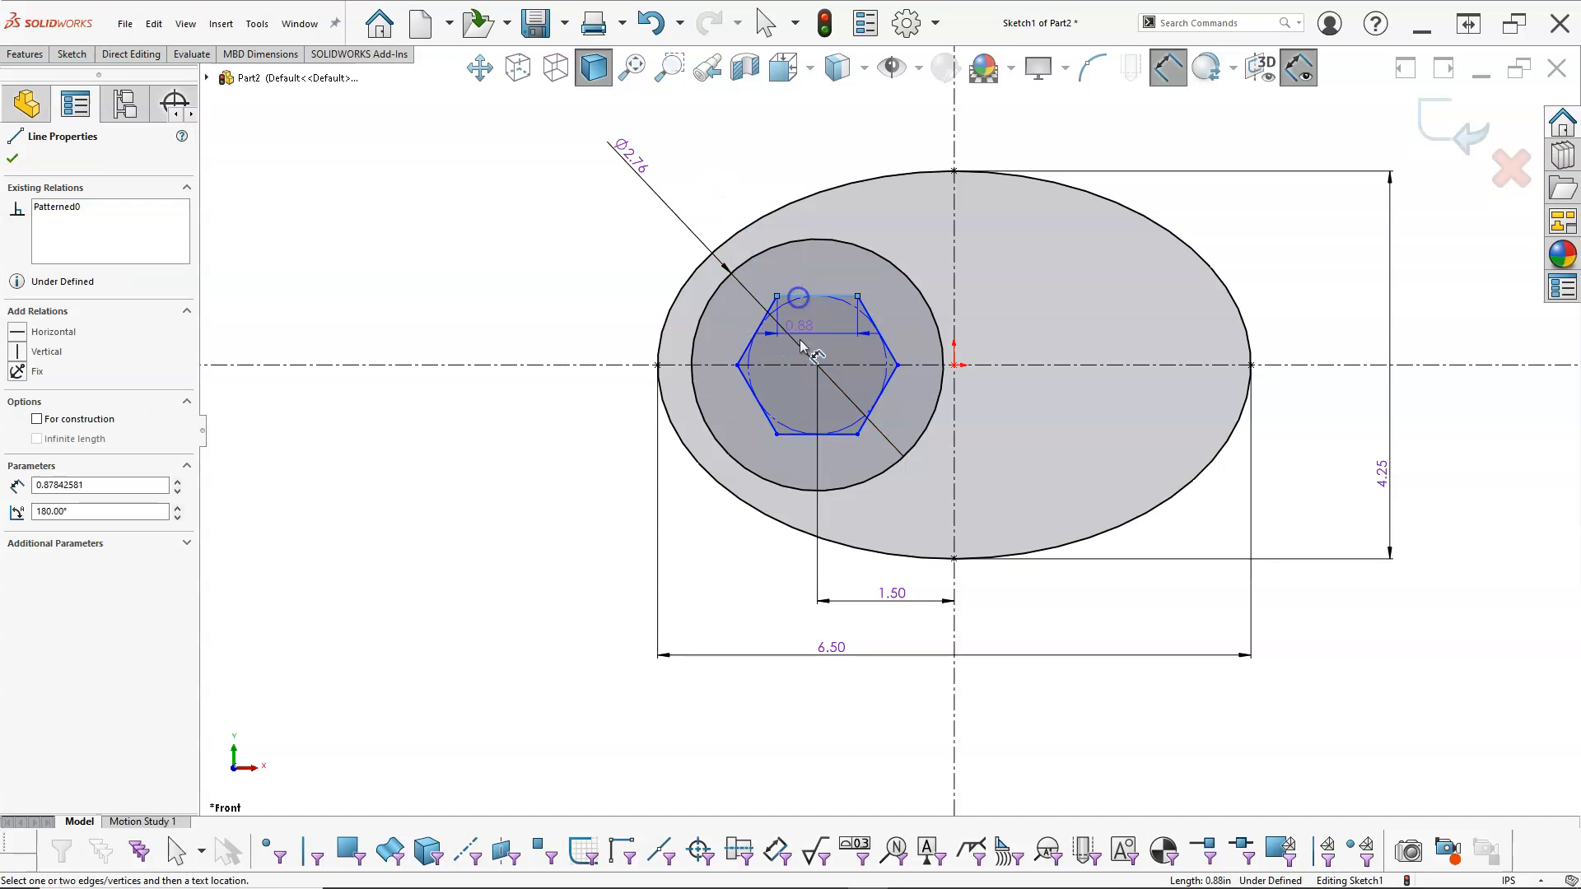
left_click(790, 432)
left_click(579, 336)
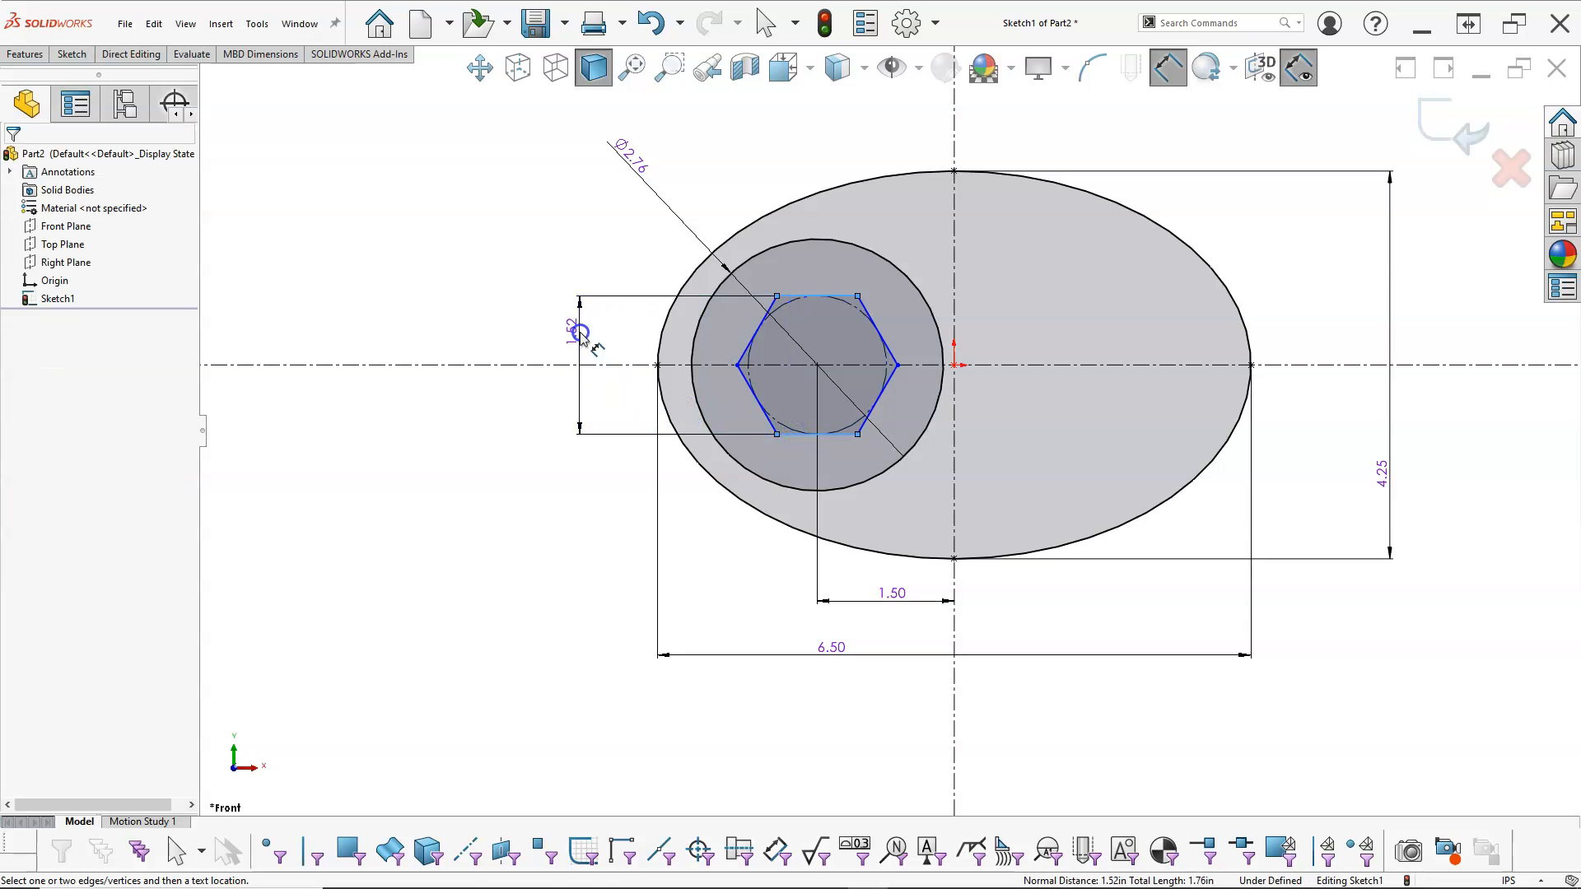
type("1.5")
key("Return")
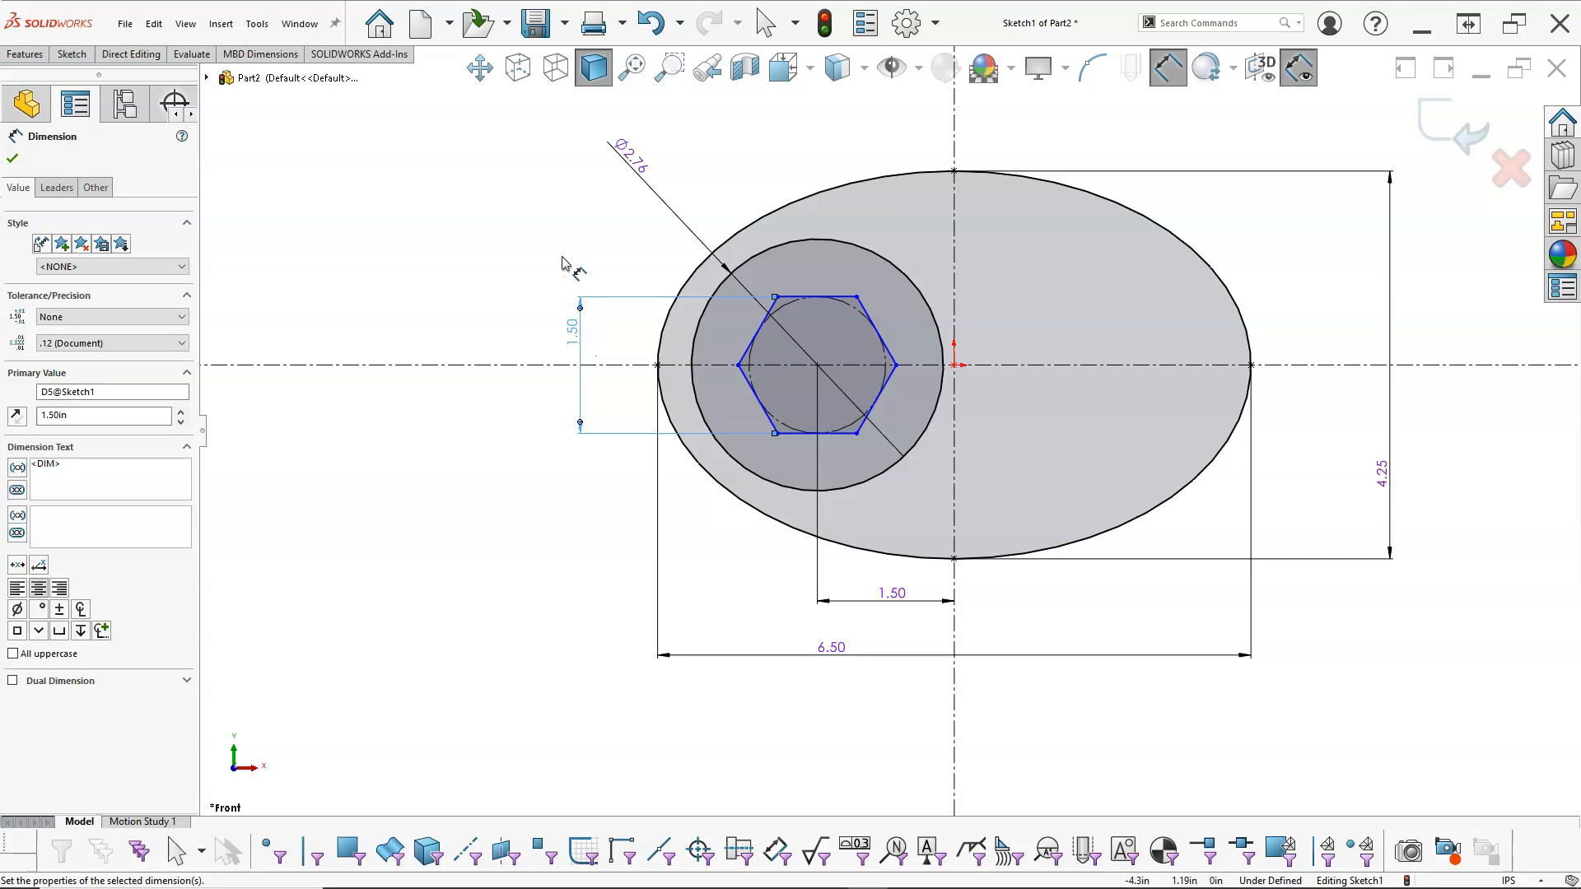
Step: Leave the dimension command, test the hexagon's free rotation by moving a corner, and make its upper side horizontal
right_click(511, 245)
left_click(563, 295)
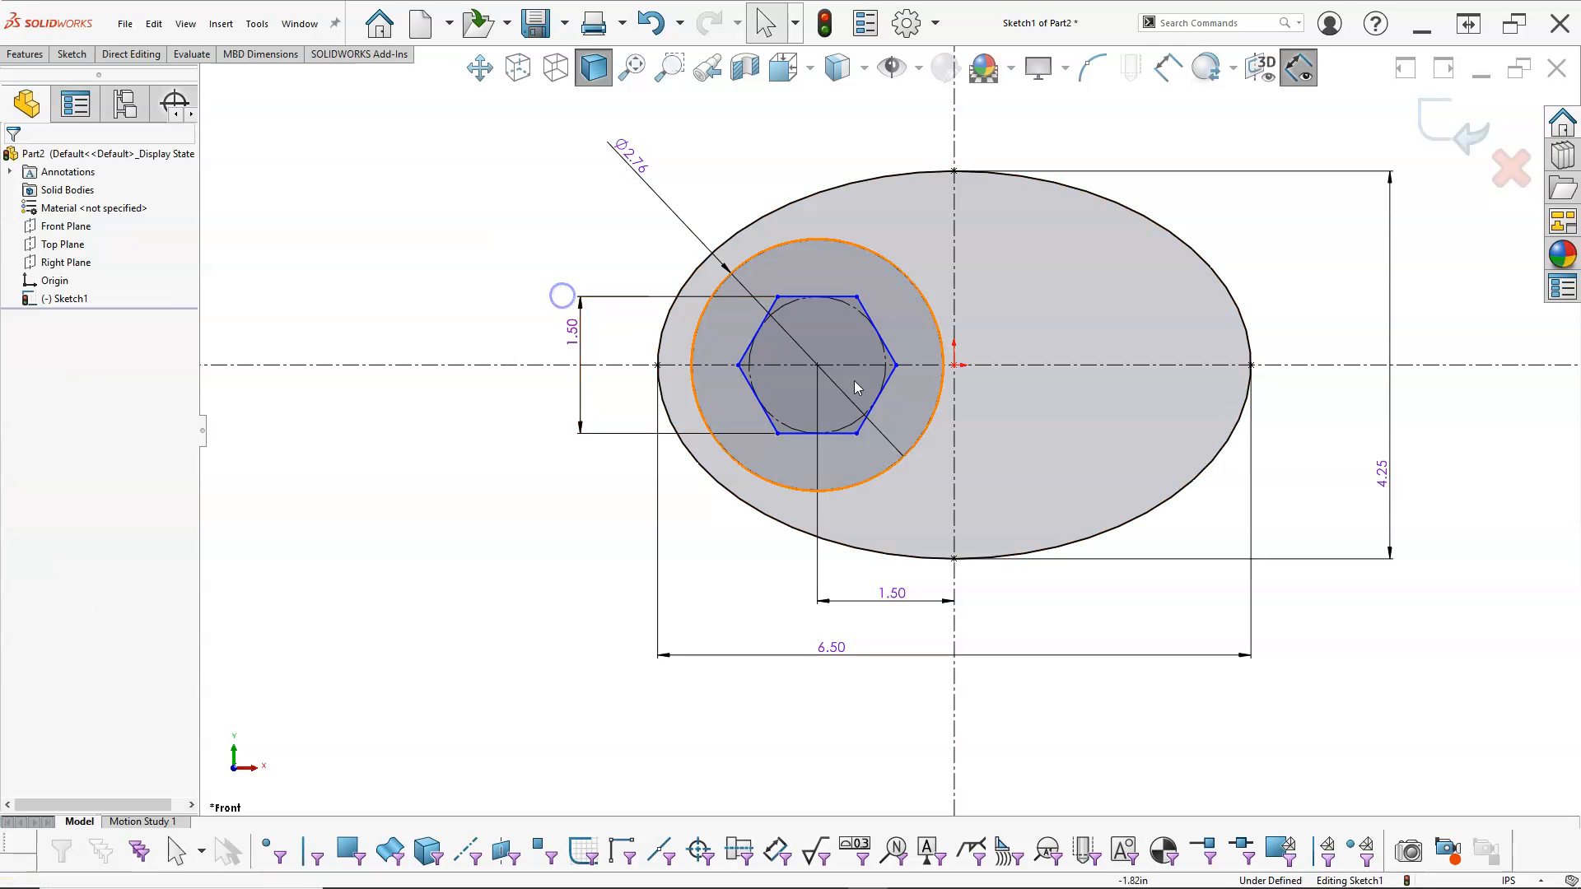
left_click(817, 364)
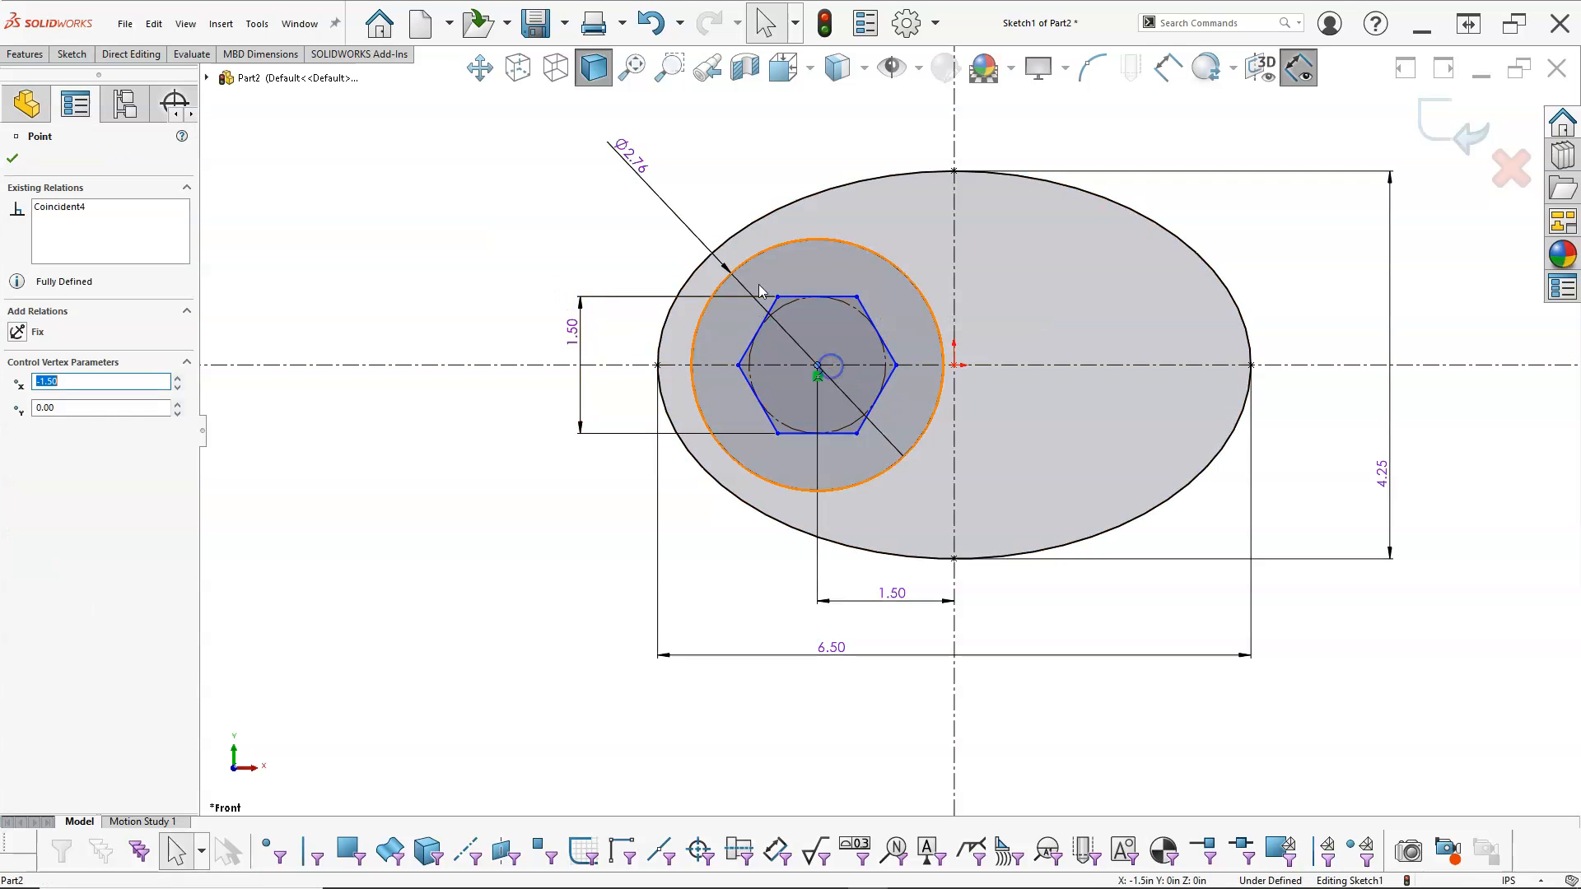
left_click(622, 220)
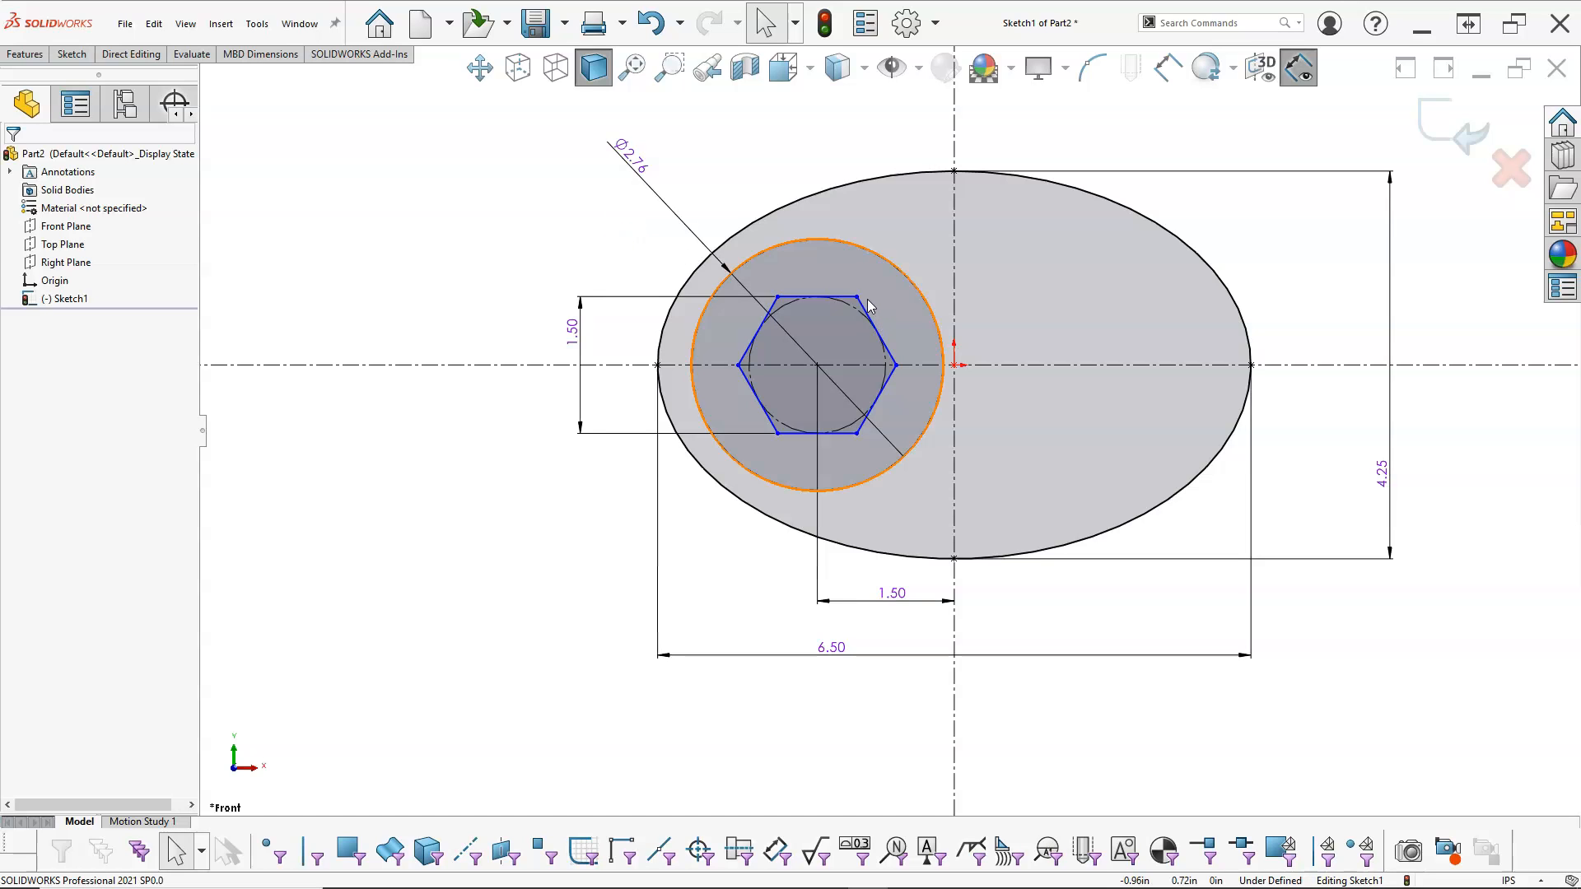
left_click_drag(857, 433, 848, 302)
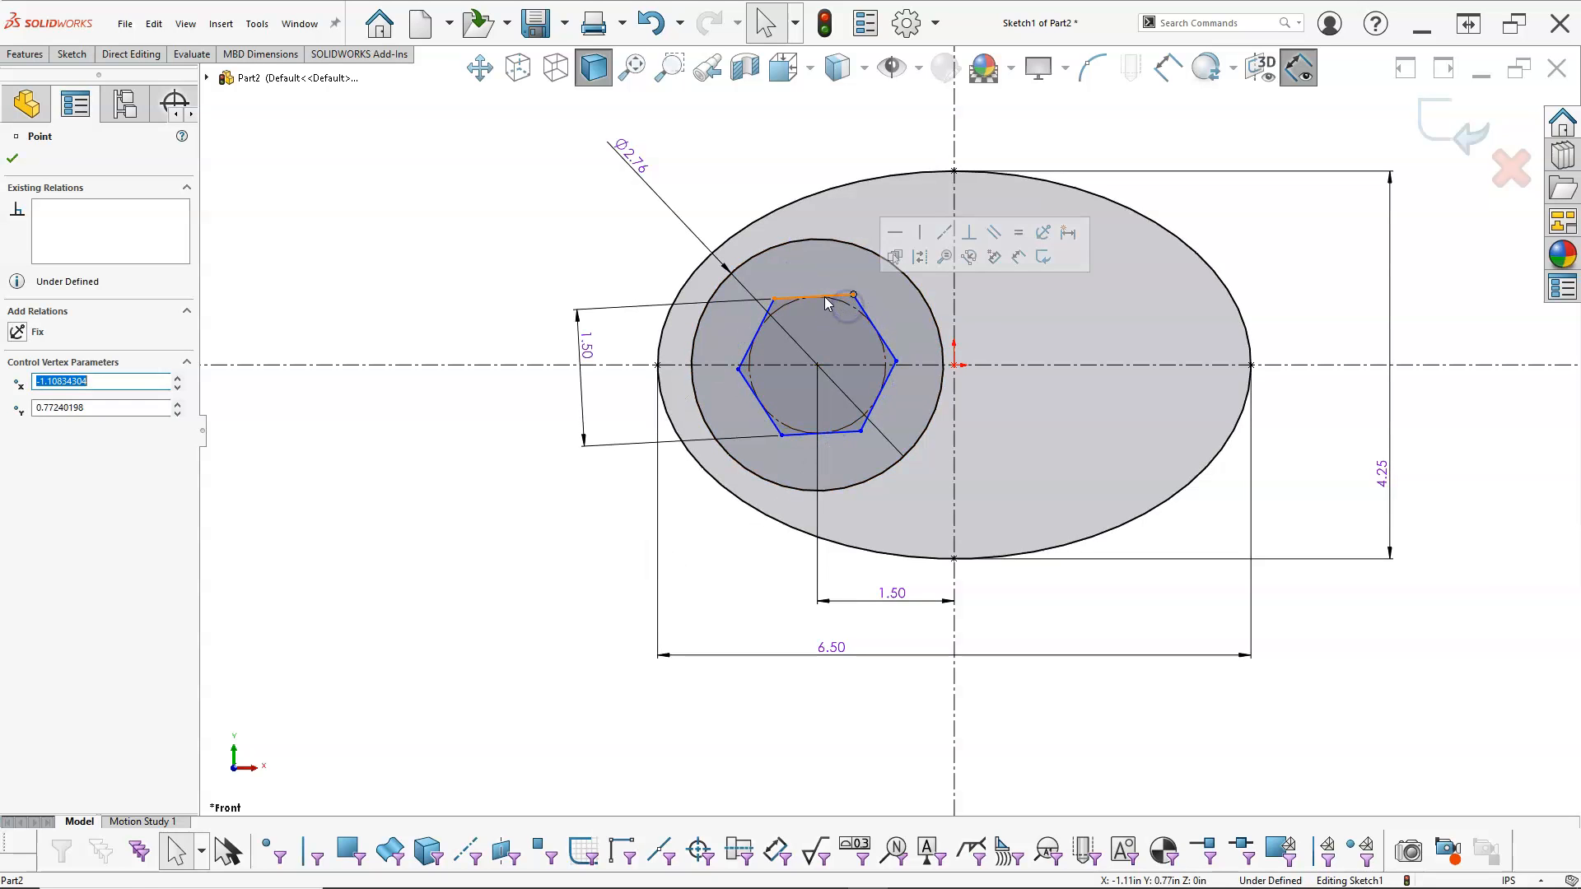
left_click(829, 297)
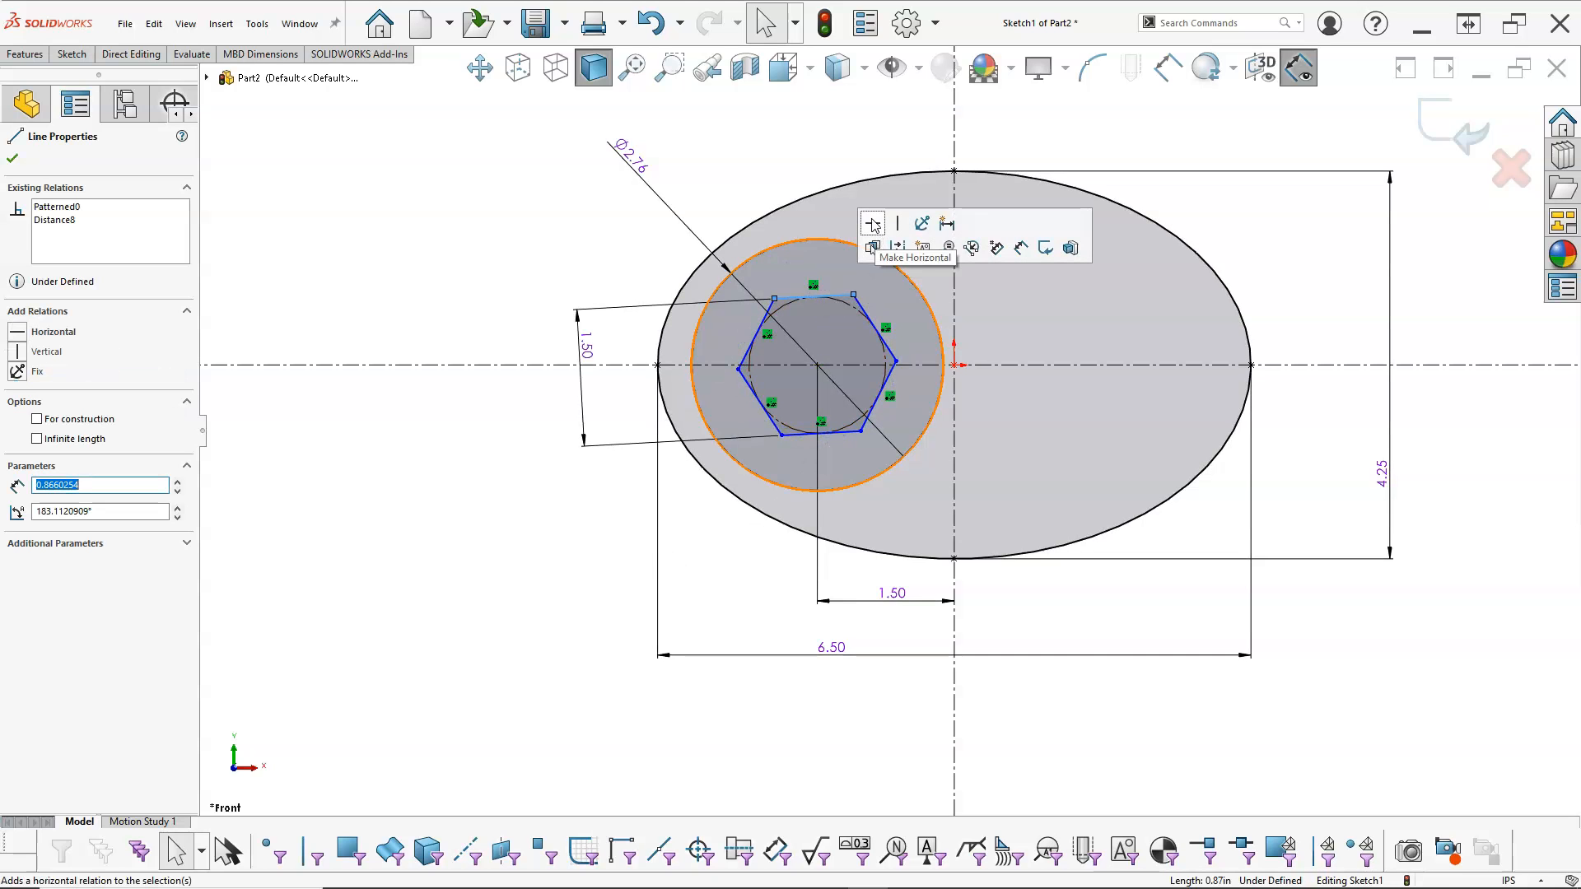
left_click(873, 223)
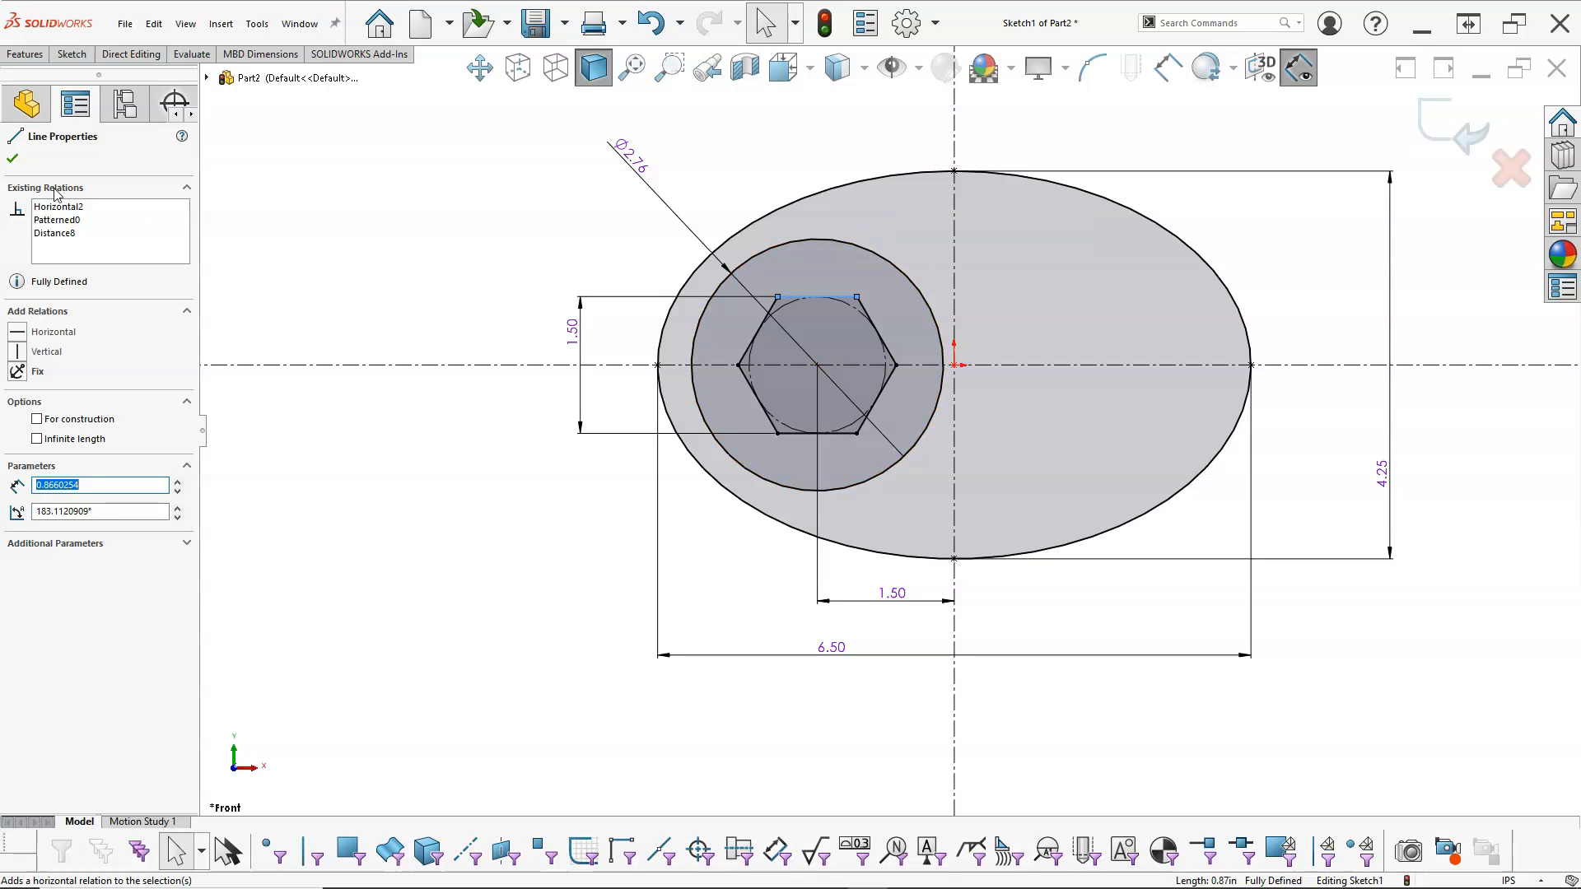
left_click(446, 264)
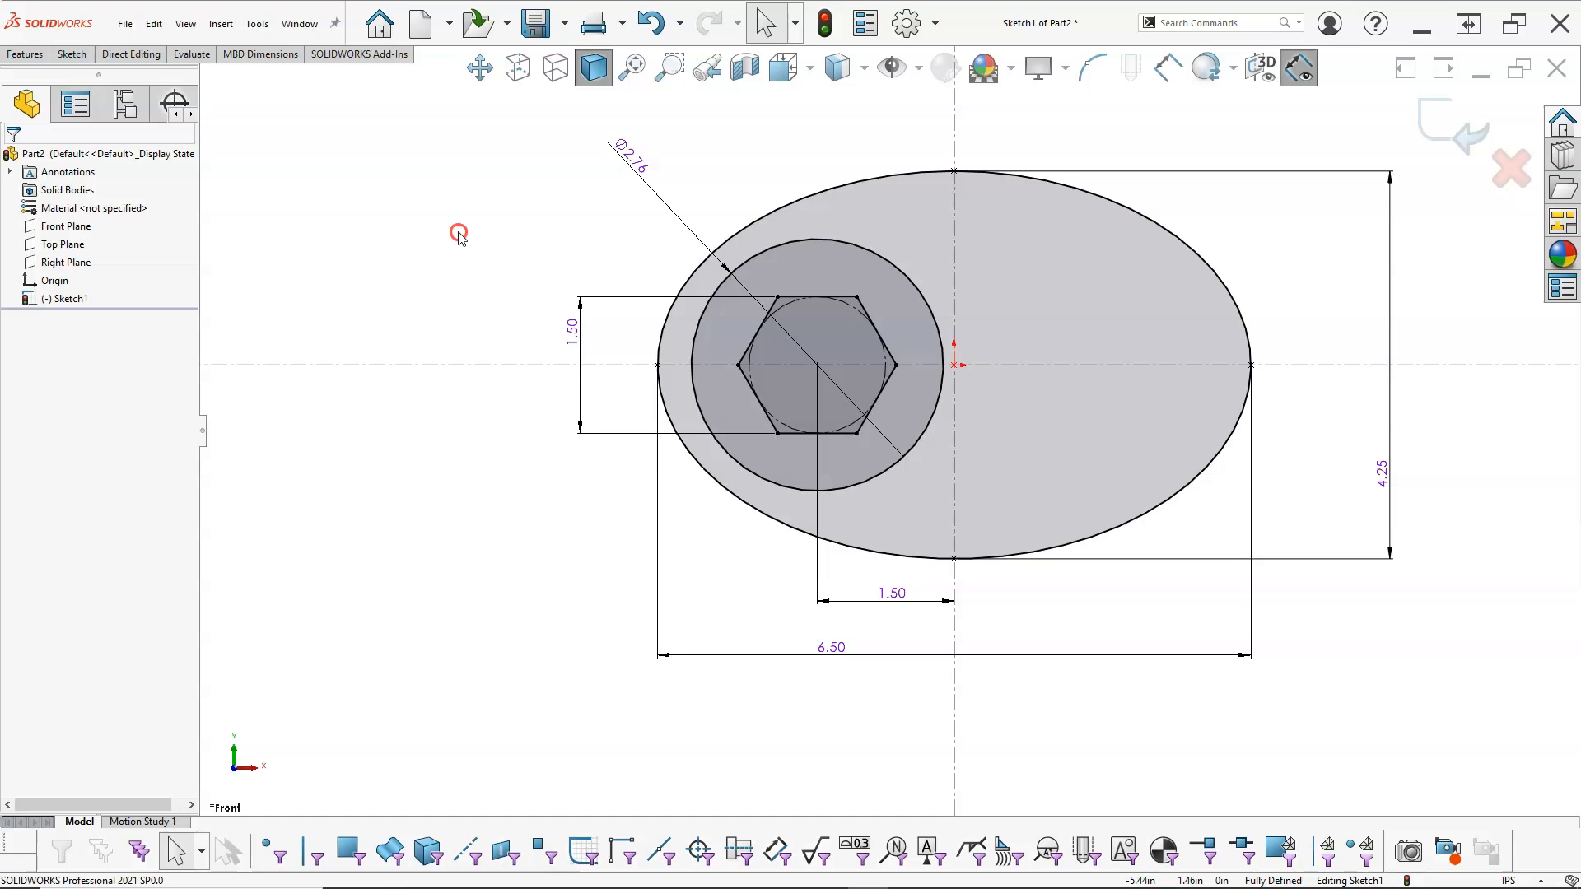
Step: Sketch two concentric circles of about 0.37 in and 0.81 in radius on the horizontal centerline, about 2.37 in right of the origin
right_click(459, 236)
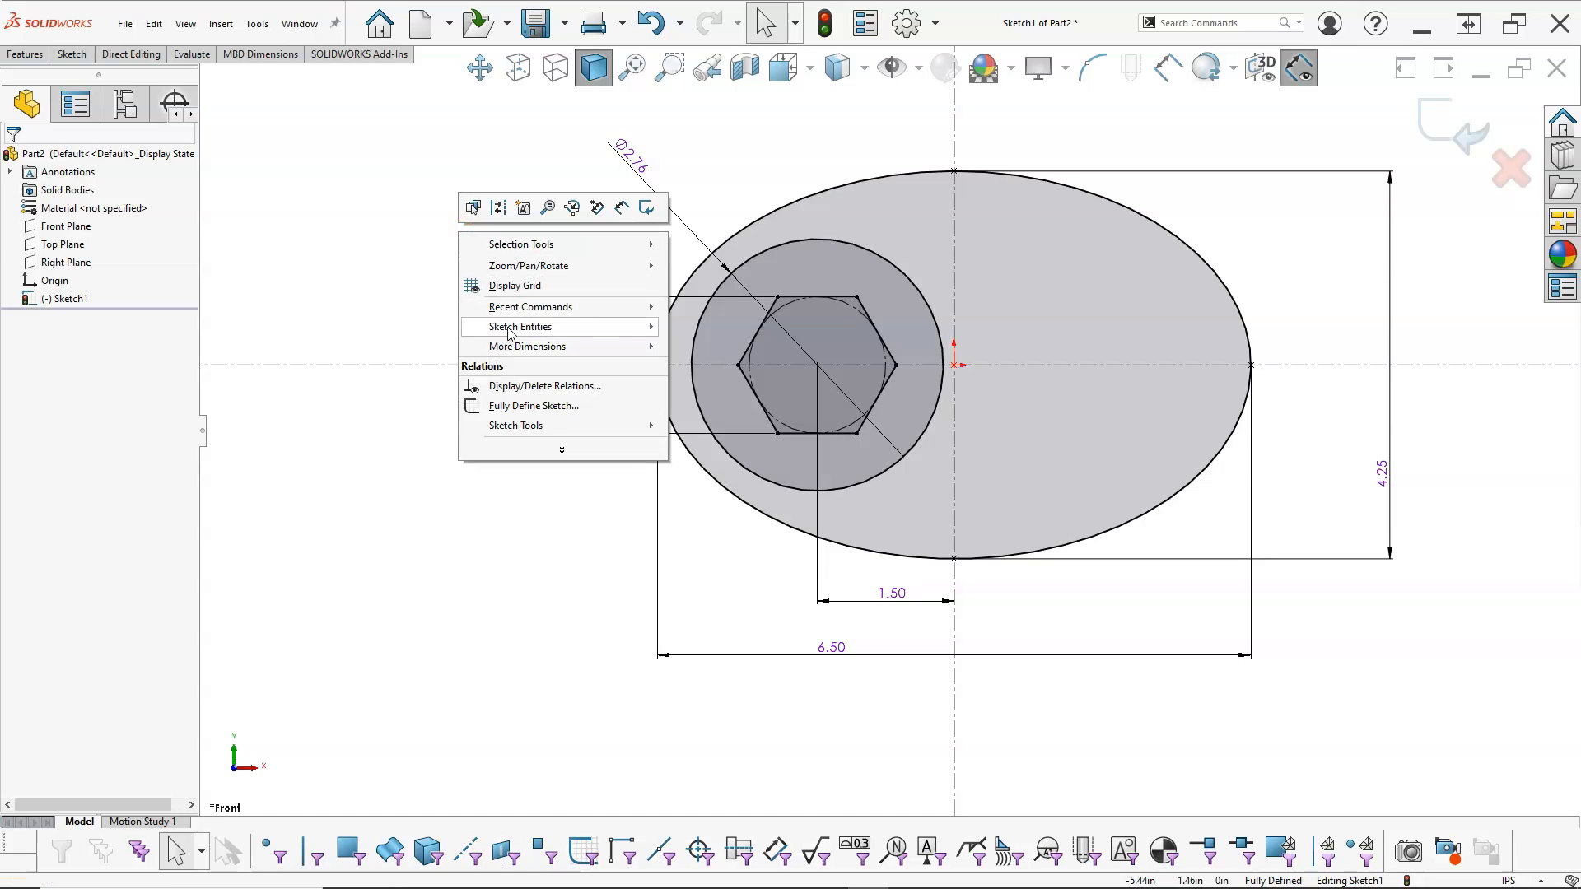
mouse_move(507, 329)
left_click(716, 407)
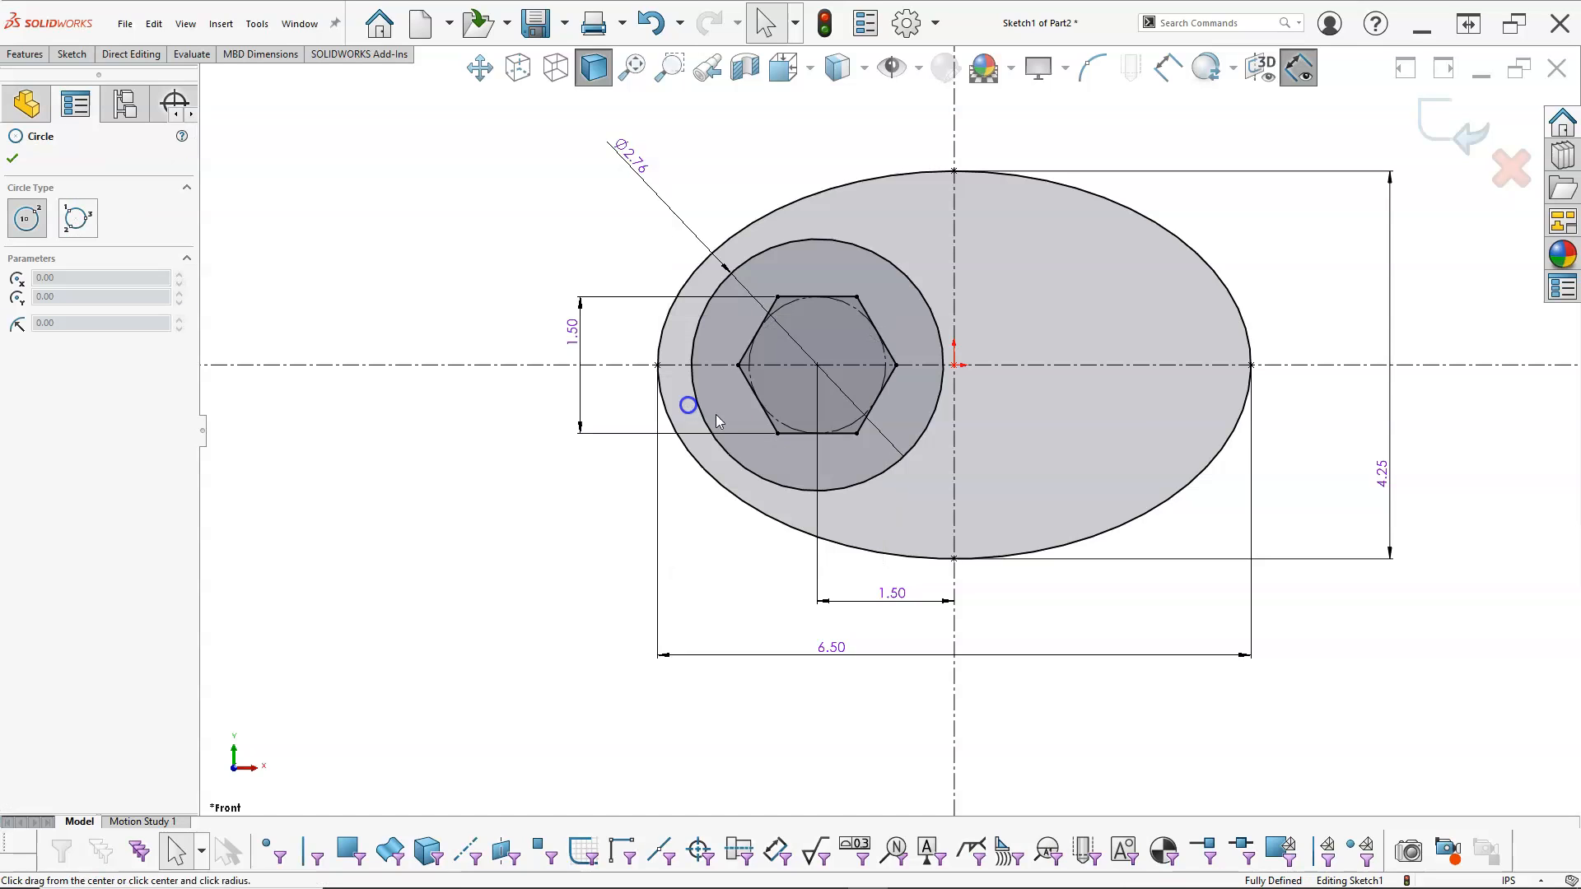
left_click(1171, 364)
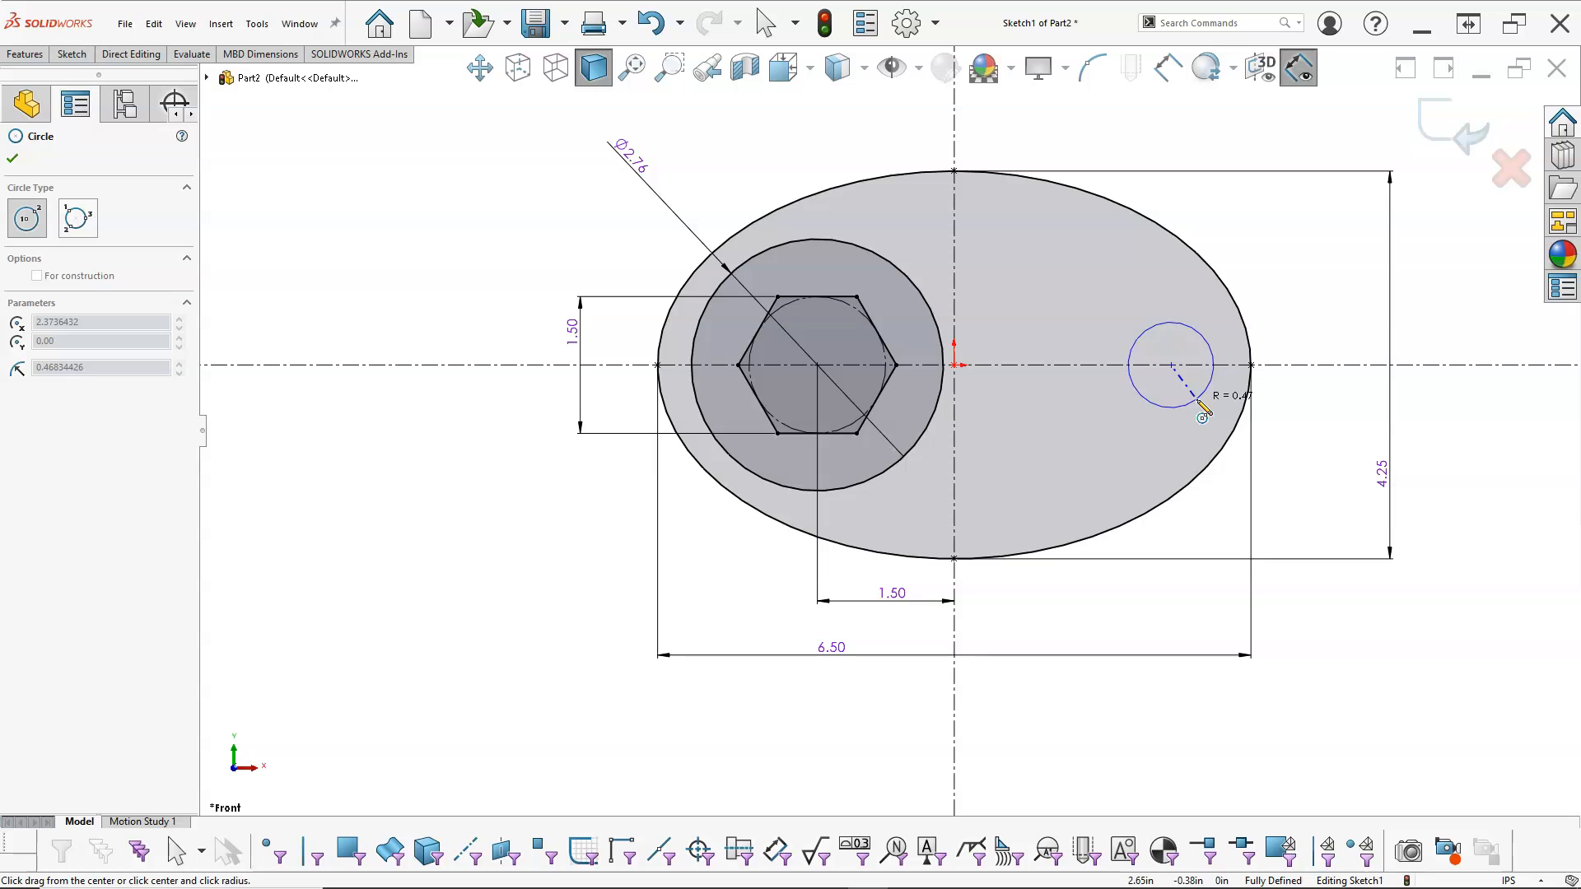
left_click(1201, 400)
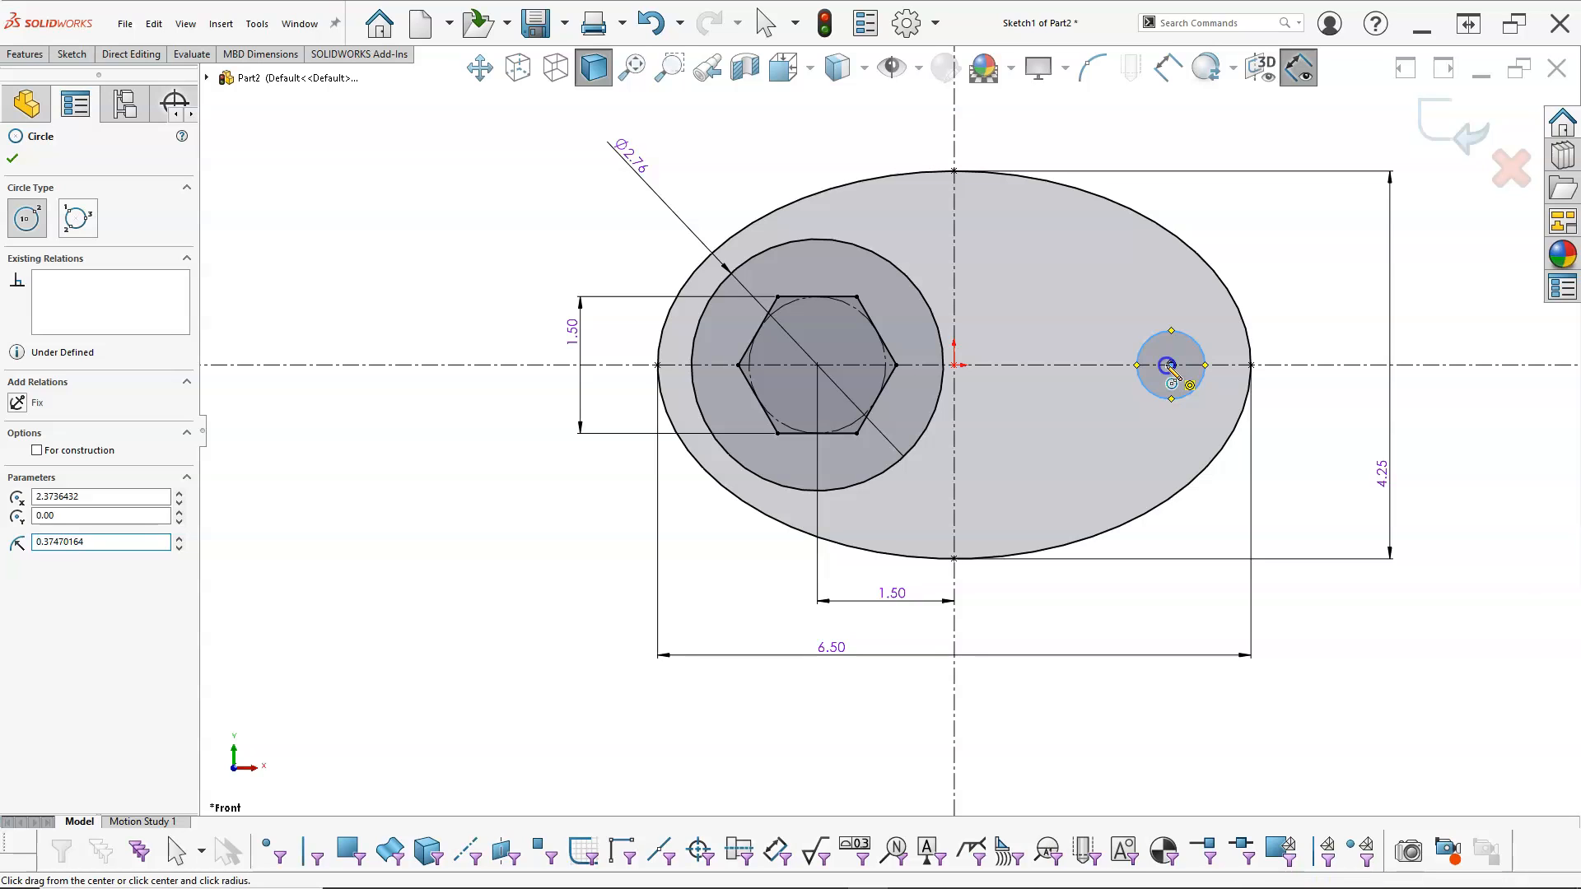
left_click(1170, 364)
left_click(1107, 400)
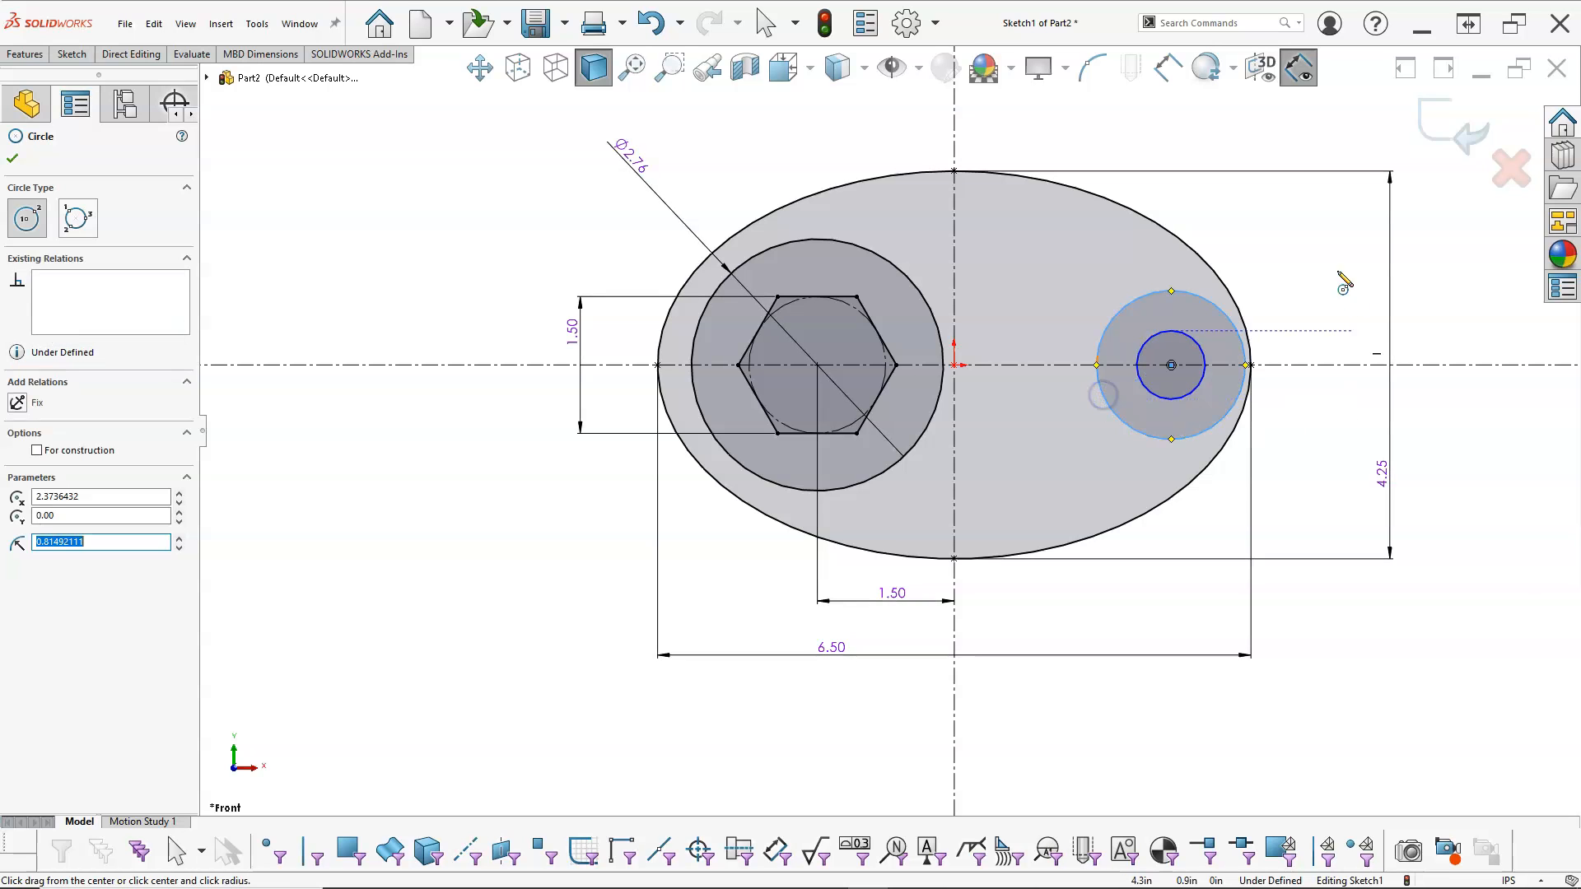
Step: Dimension the inner of the two concentric circles and set its diameter to 0.625 in
right_click(1293, 208)
left_click(1449, 182)
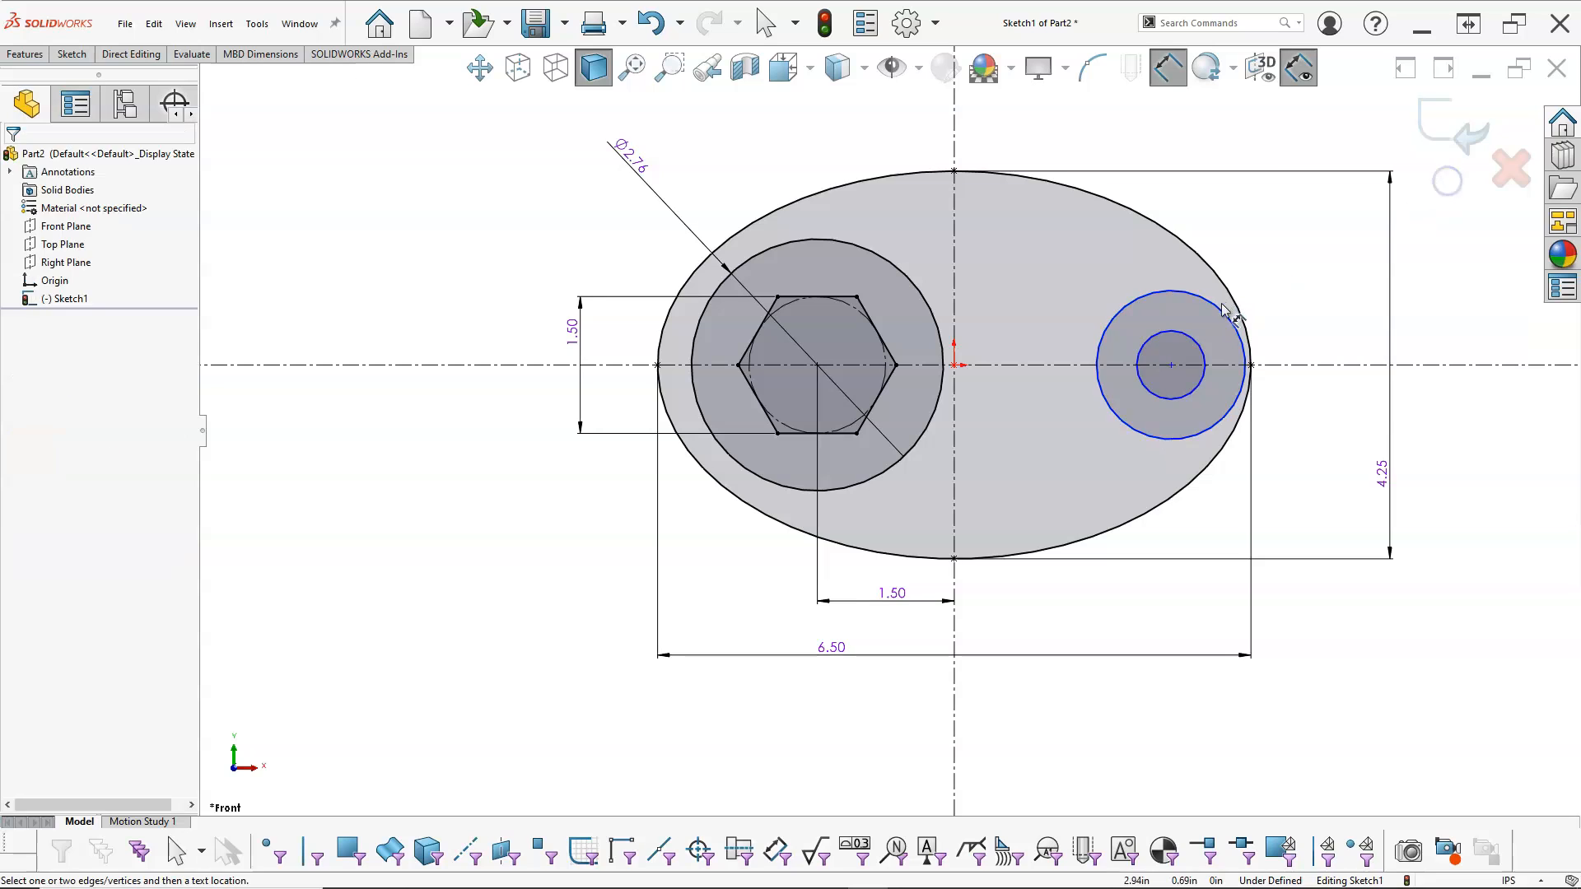
left_click(1197, 342)
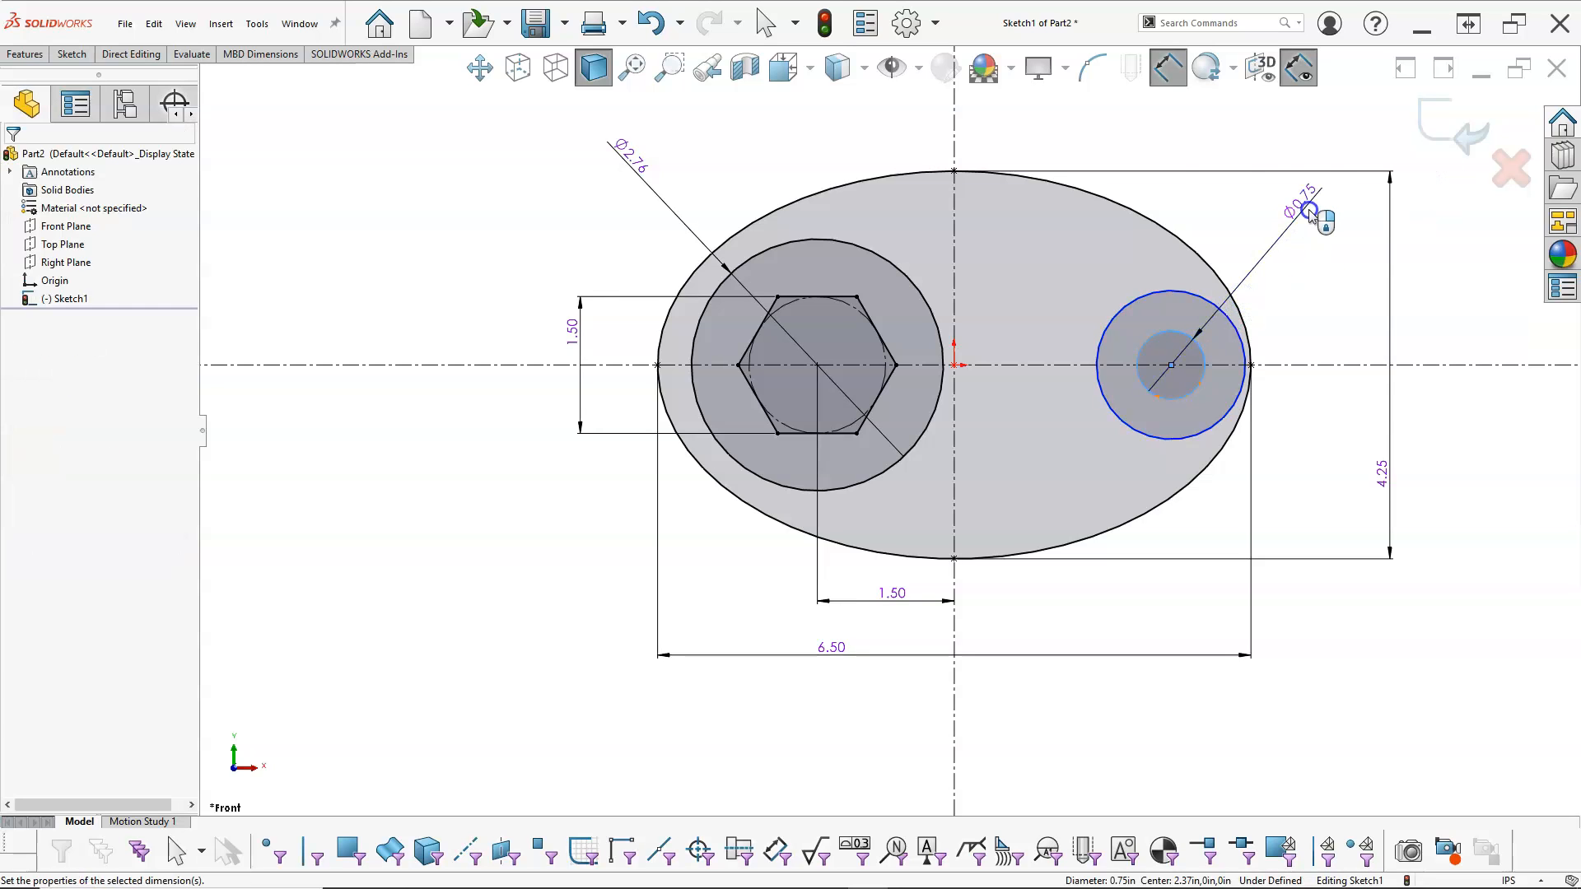
left_click(1308, 210)
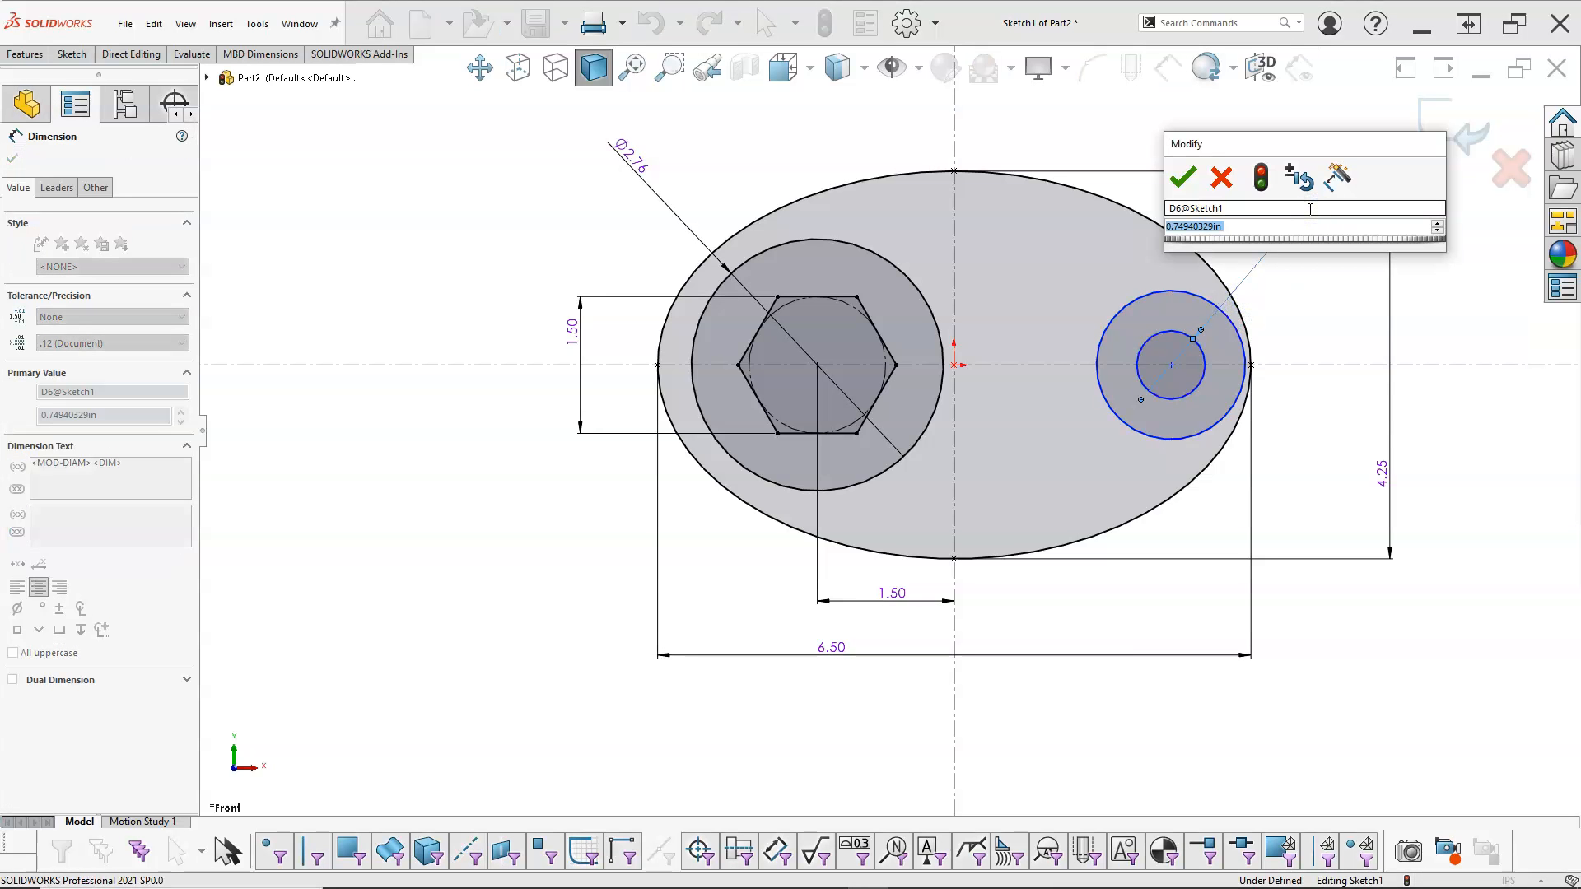
type("0.75")
key("Return")
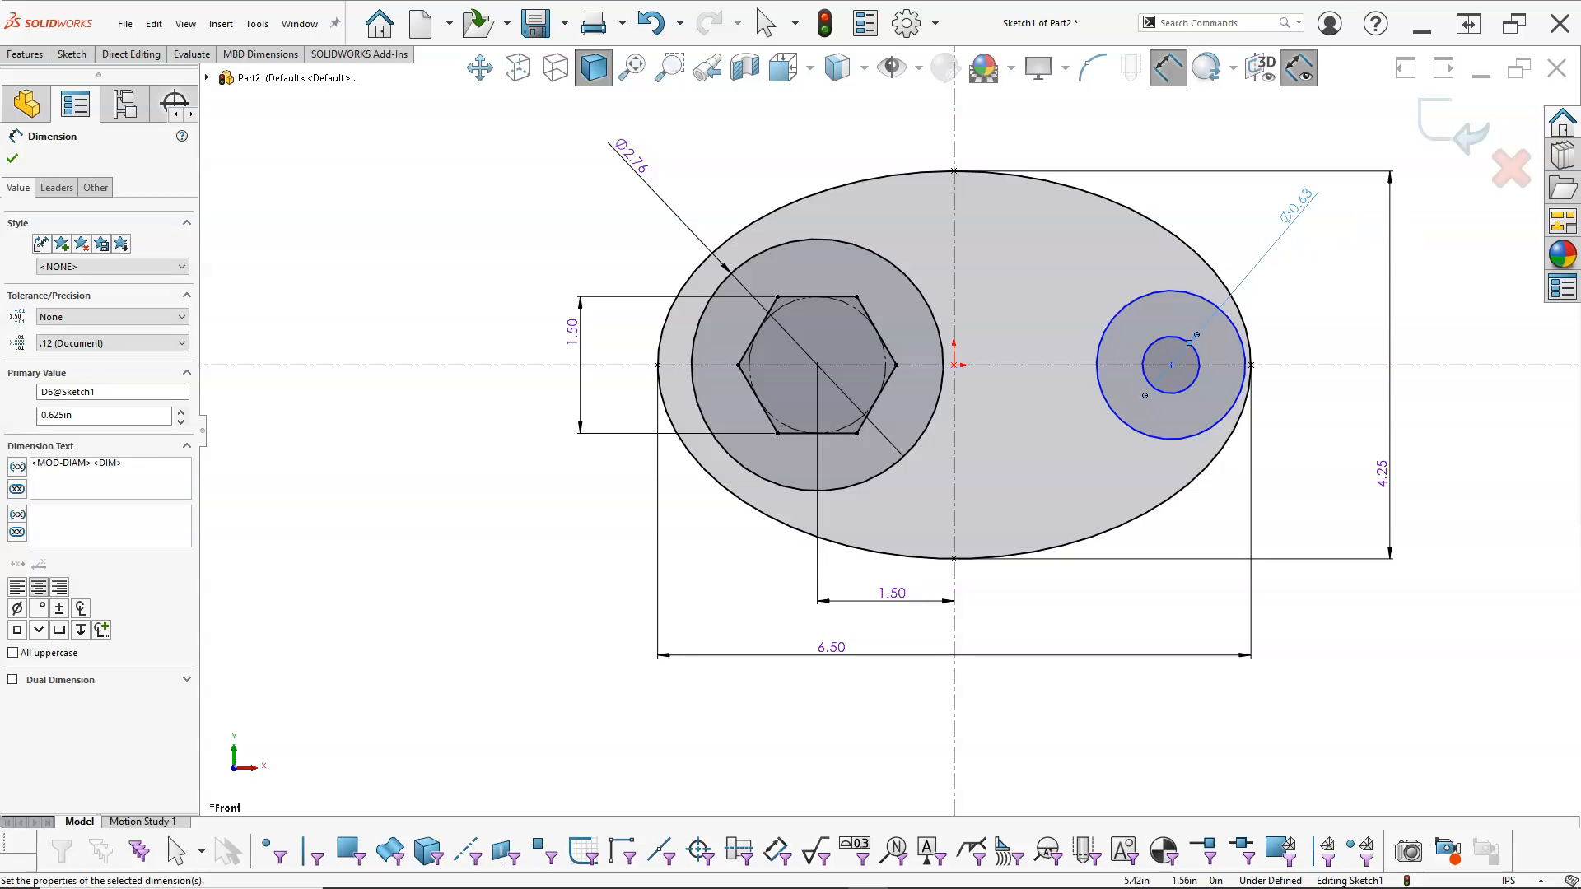
Step: Check the reference drawing, then dimension the outer concentric circle and set its diameter to 1.5 in
left_click_drag(1580, 124, 810, 114)
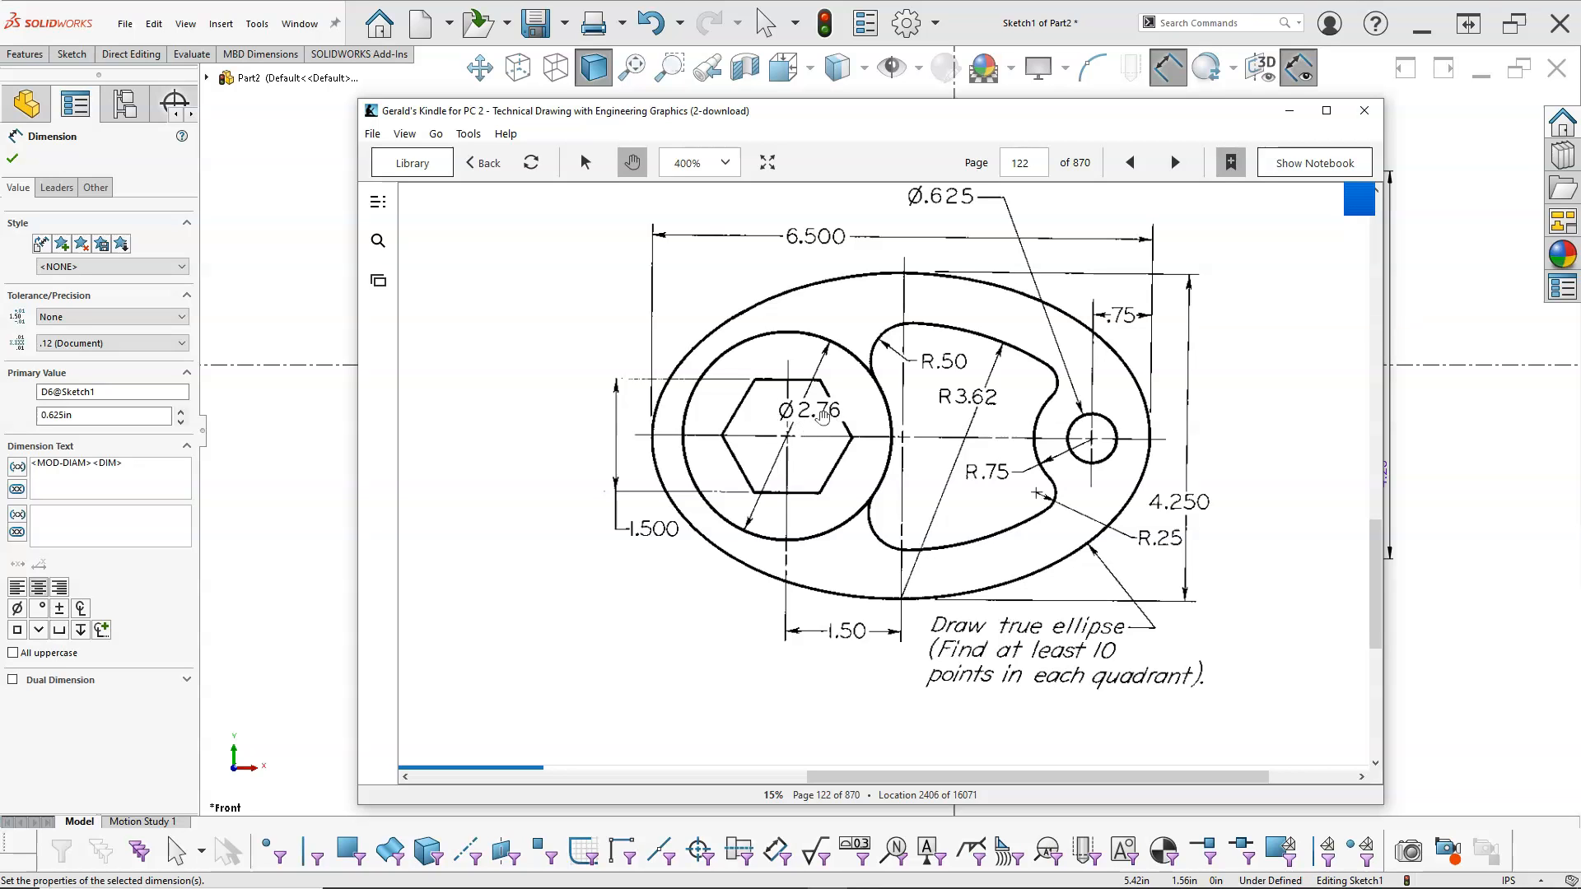
left_click_drag(793, 112, 1580, 210)
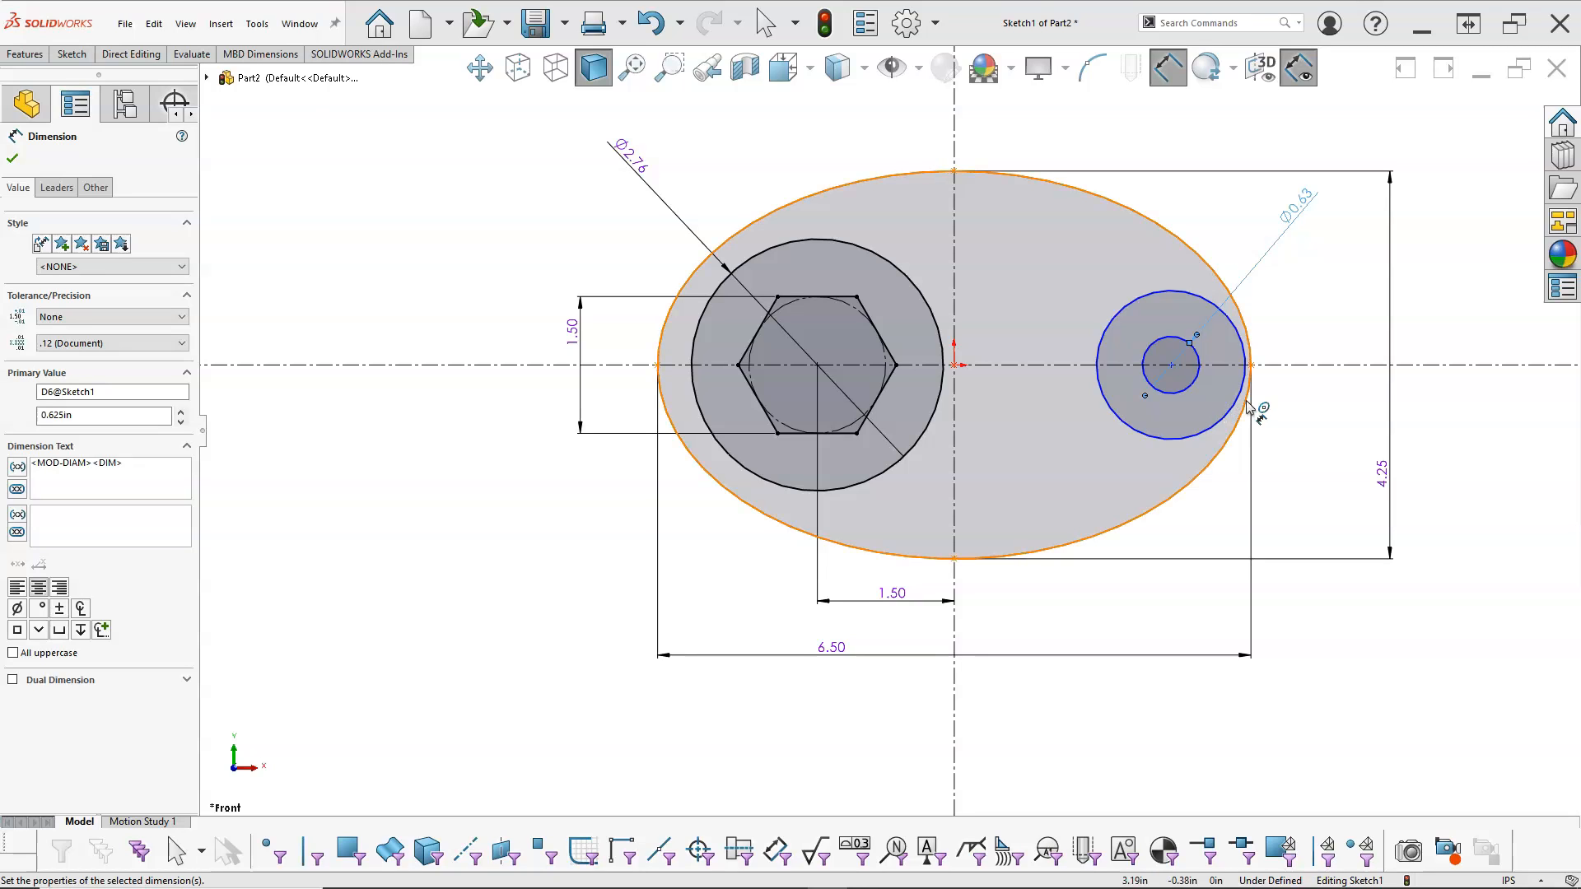
left_click(1139, 437)
left_click(1337, 295)
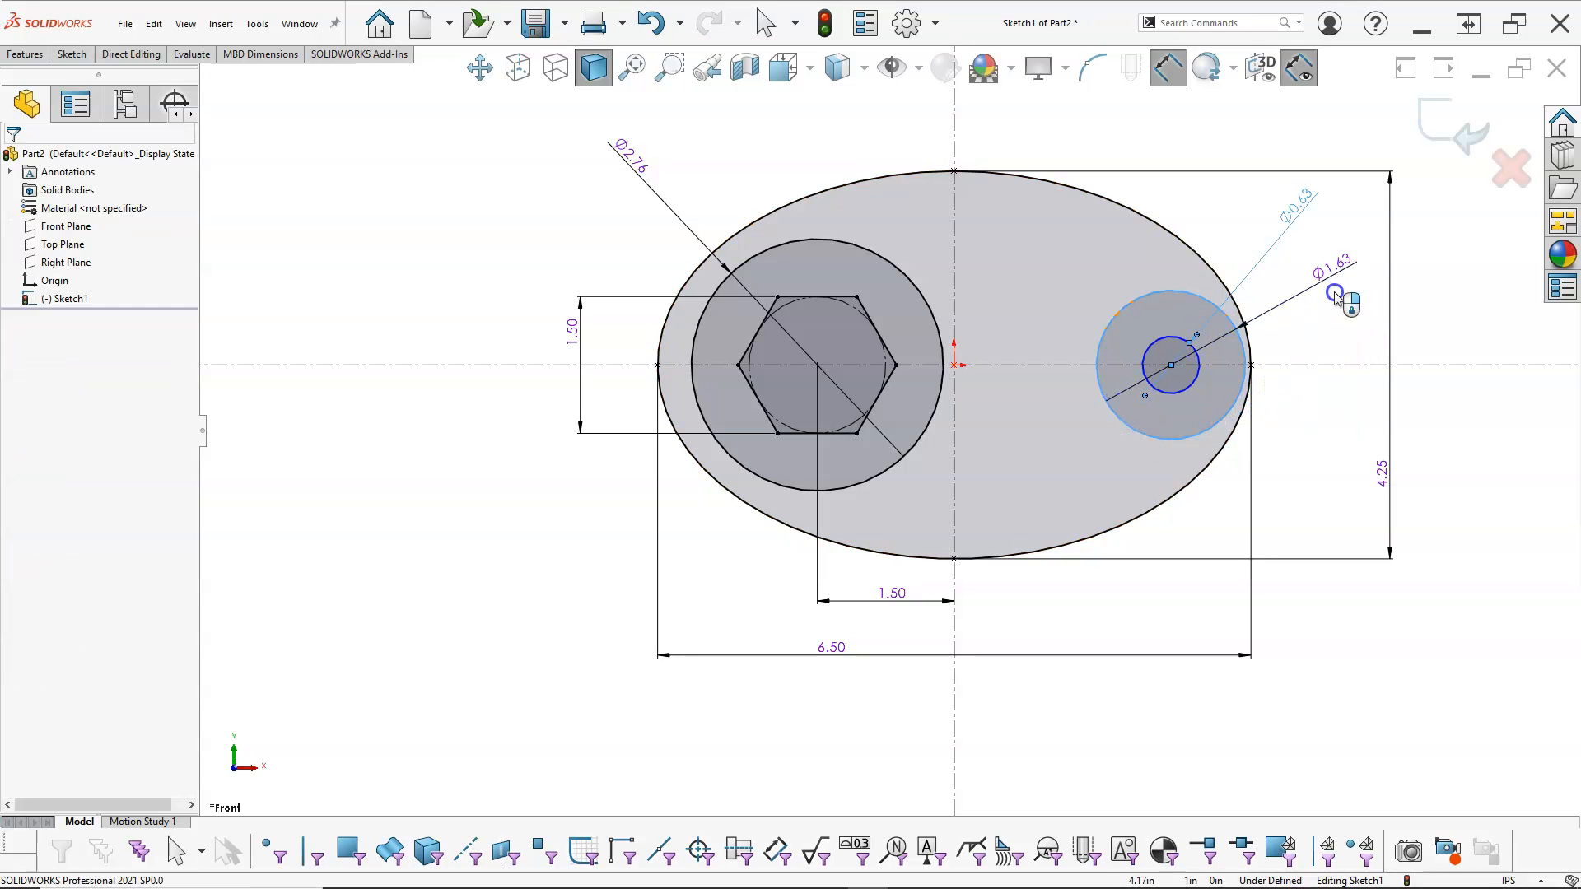
type("1.5")
key("Return")
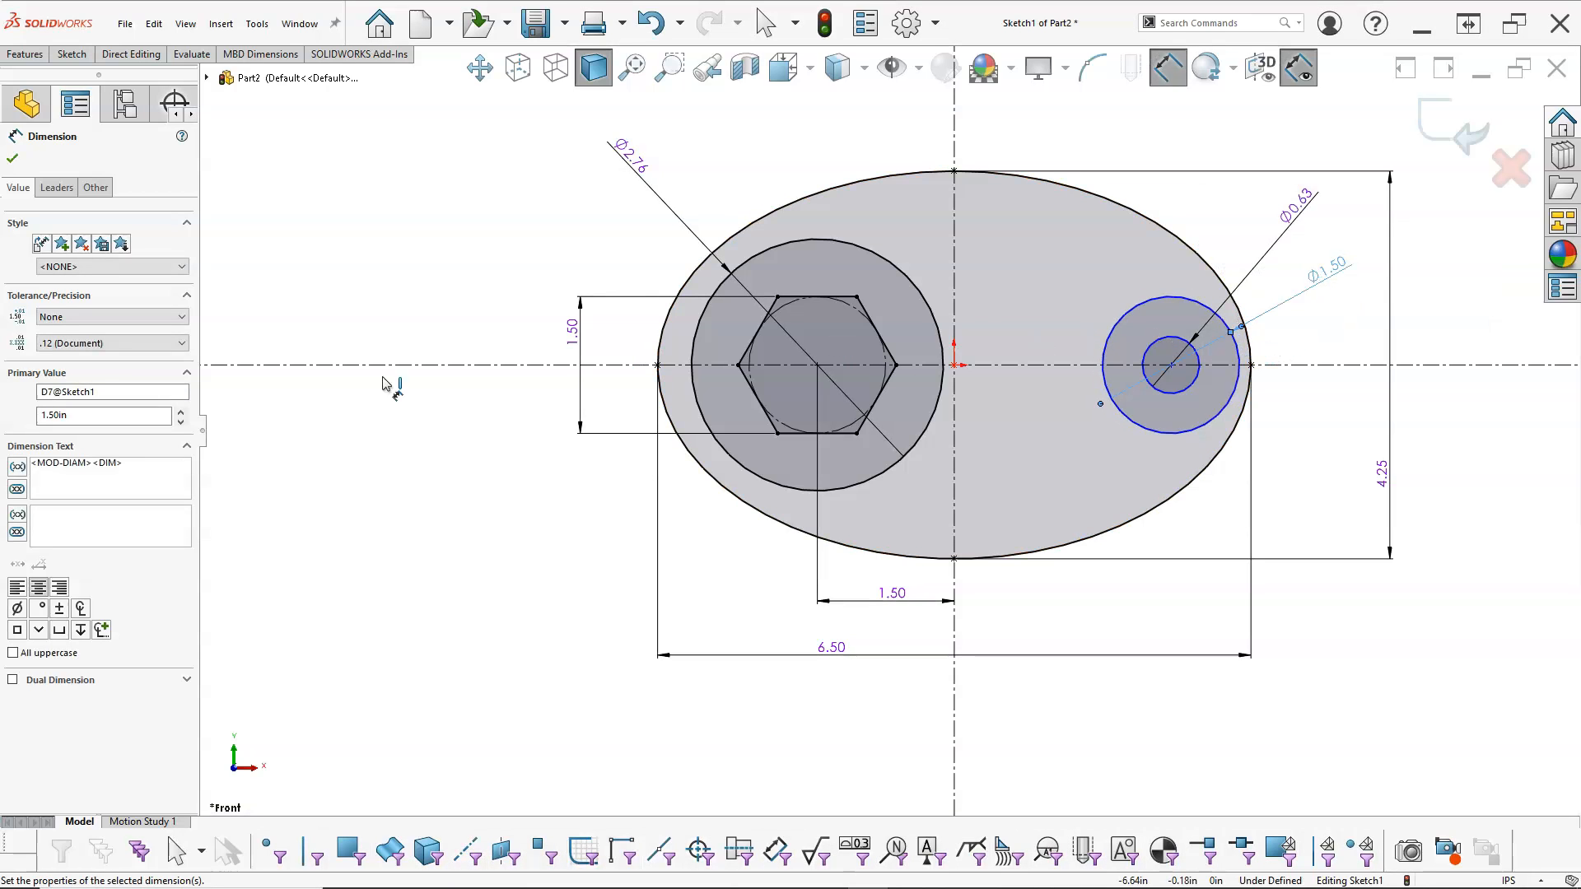
Step: Display the outer concentric circle's diameter dimension as a radius and finish the dimension command
left_click(58, 189)
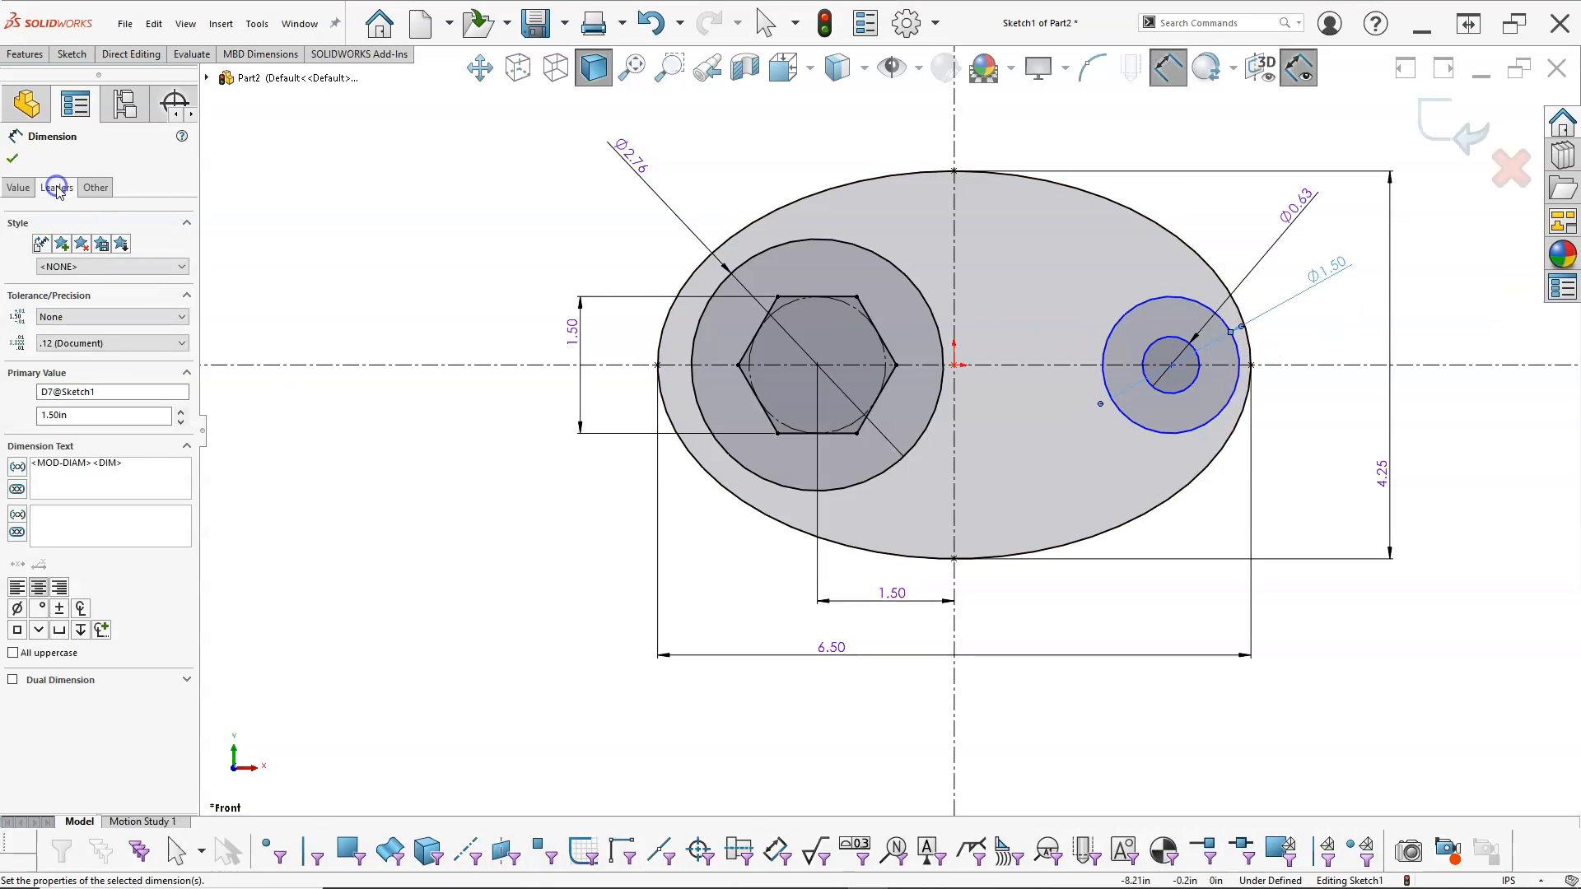
left_click(46, 296)
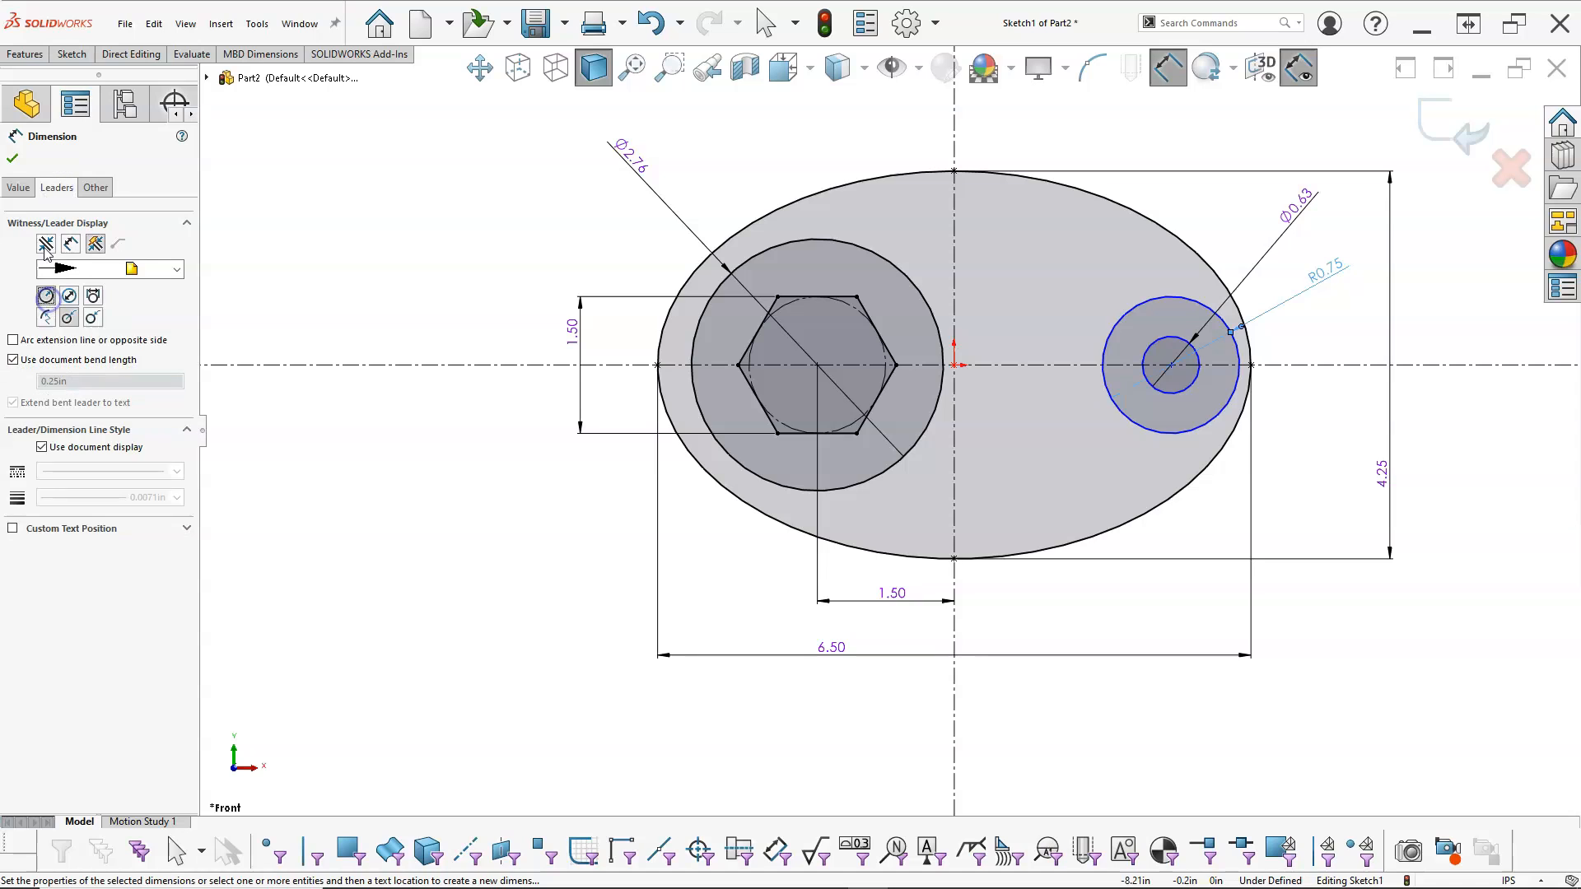
left_click(12, 158)
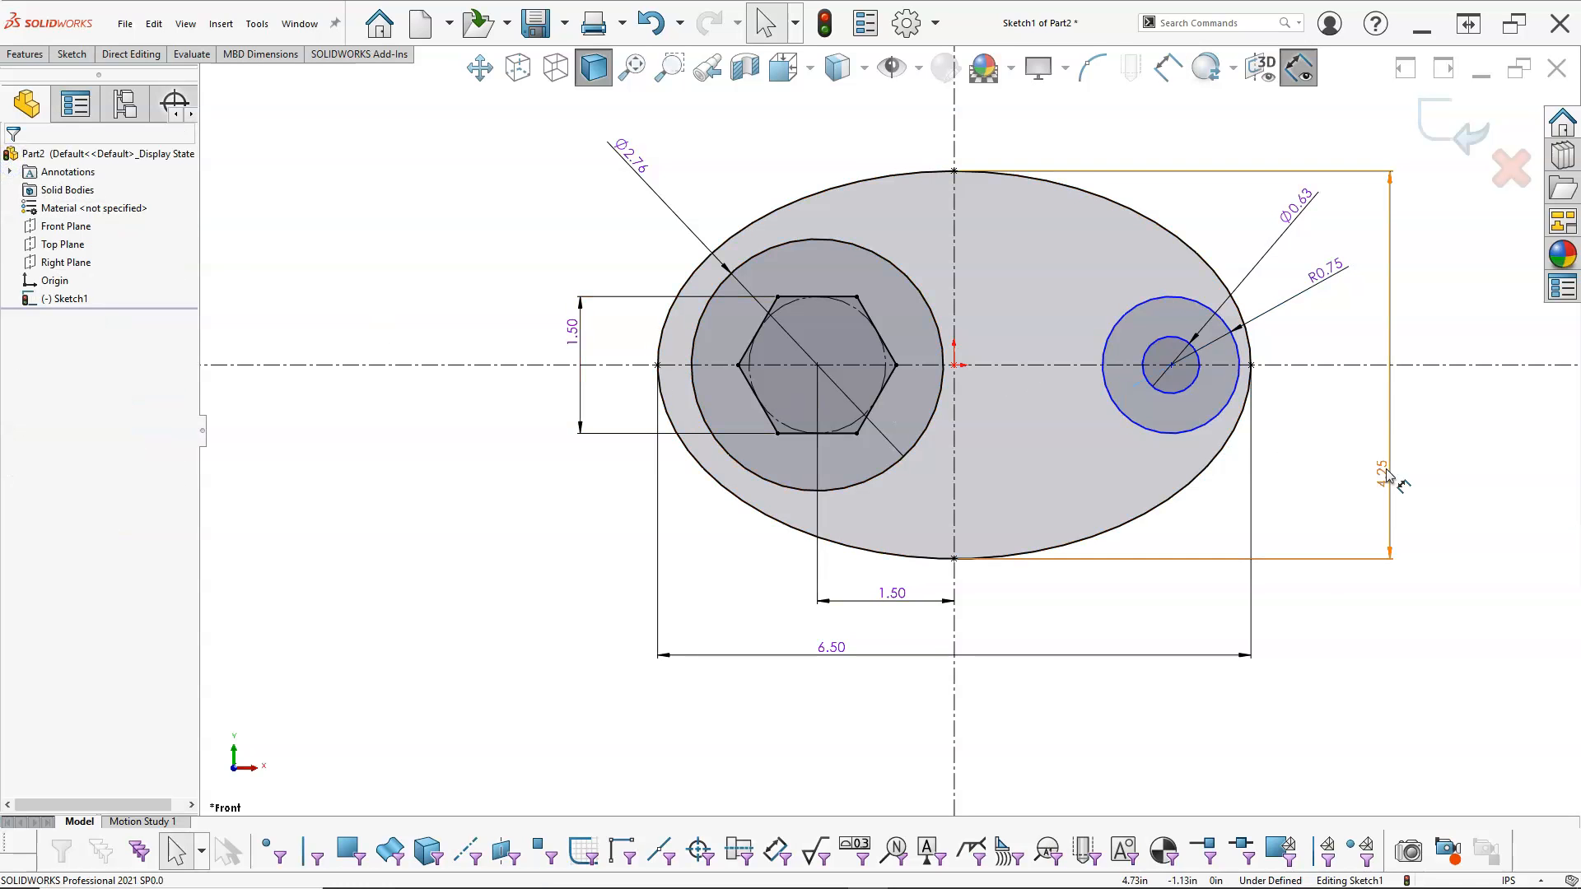
Step: Dimension the horizontal distance from the small circle to the ellipse's nearest end point and set it to 0.75 in
right_click(1279, 422)
left_click(1446, 395)
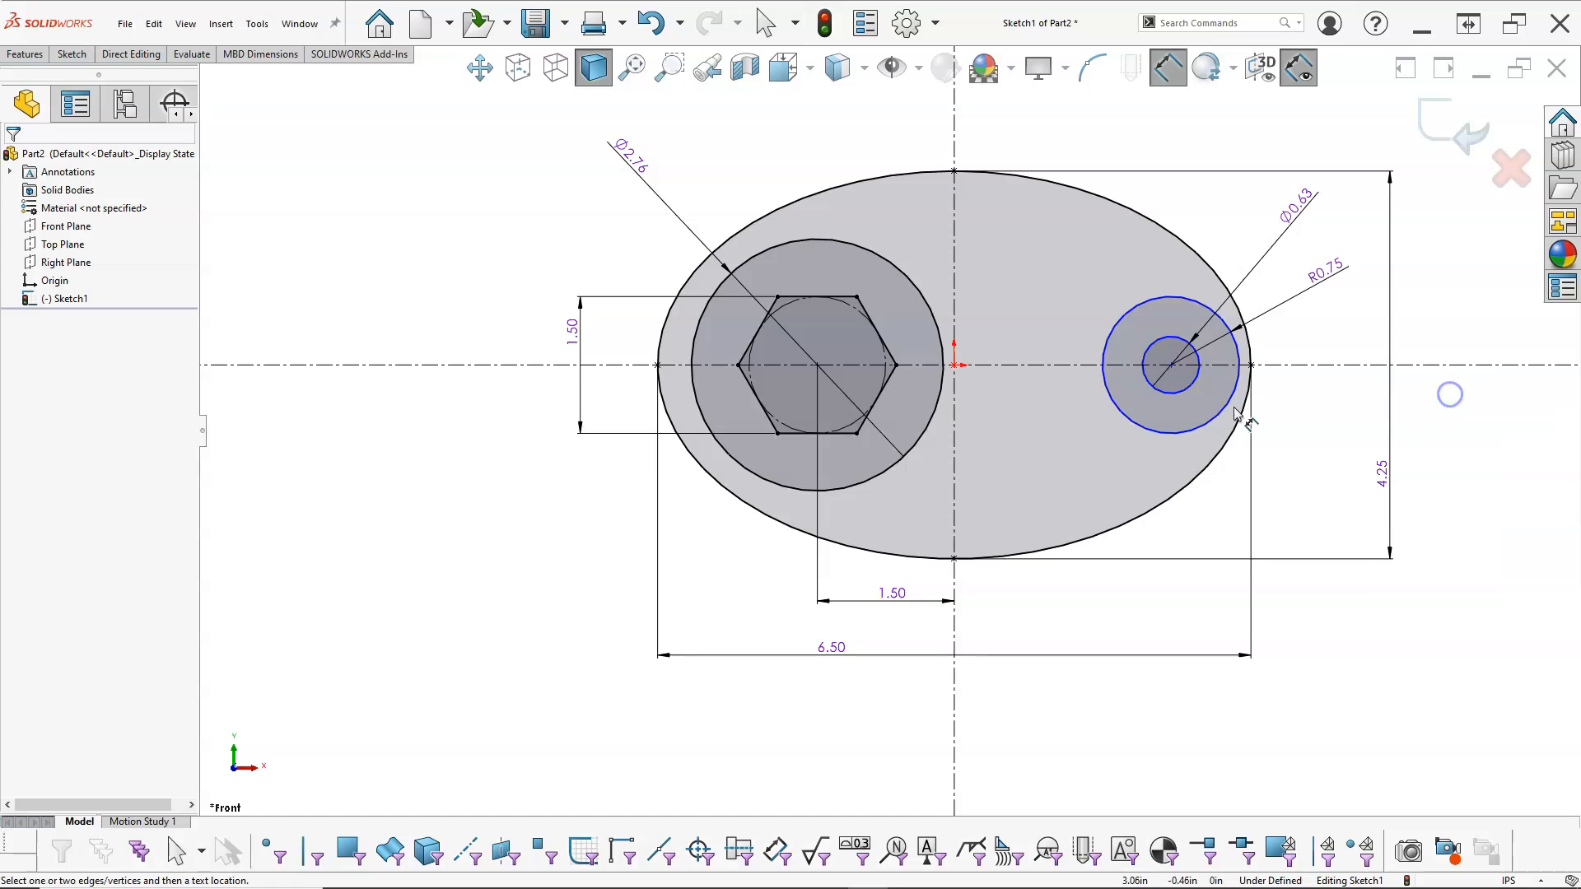
left_click(1191, 384)
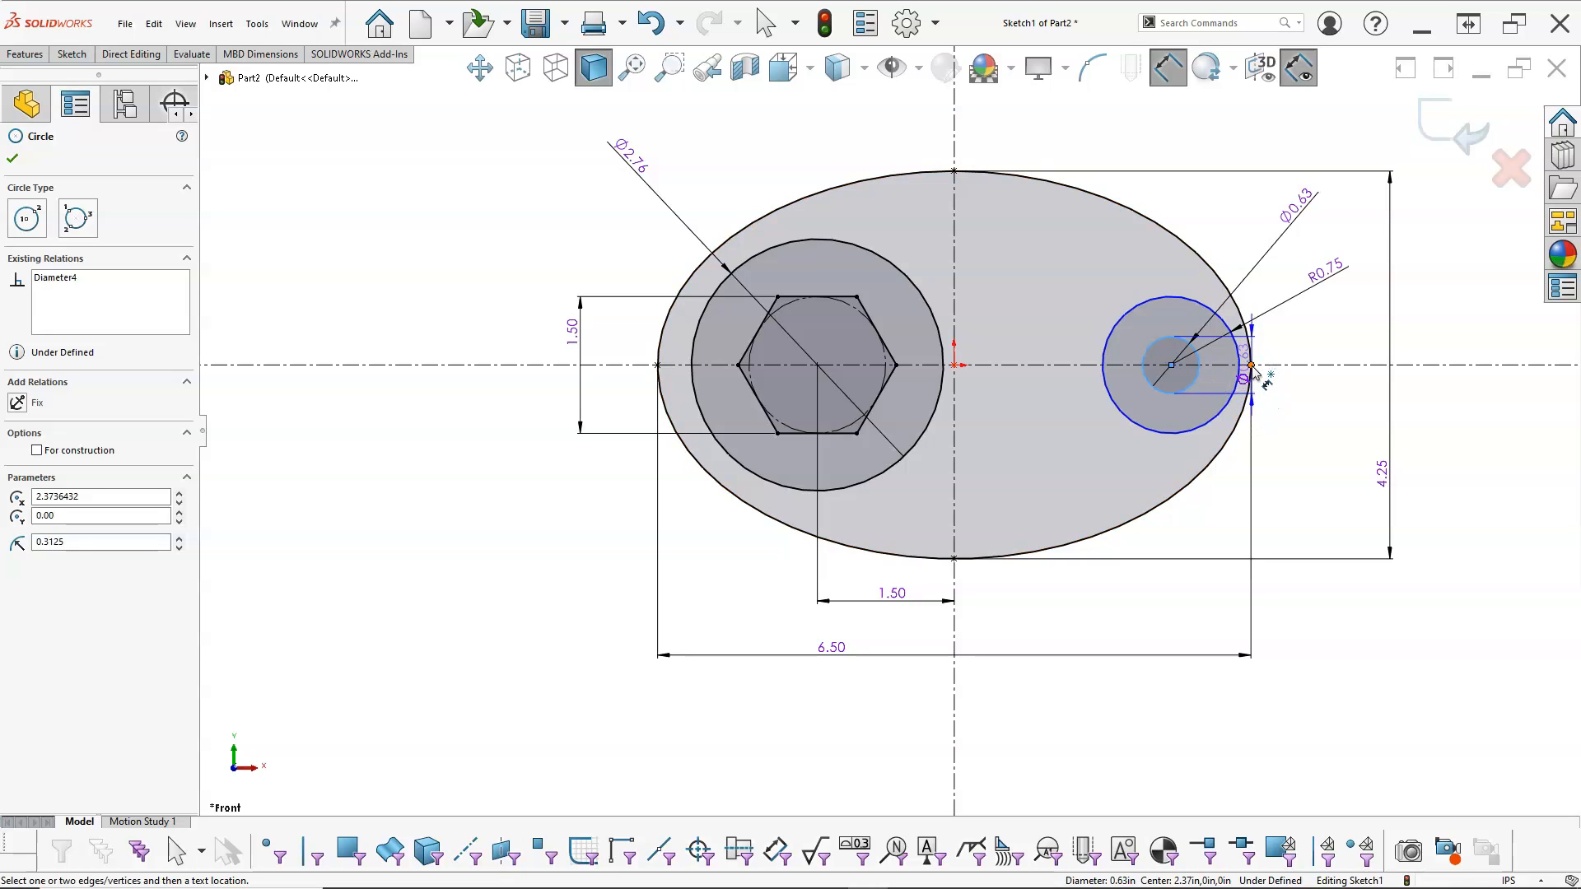
left_click(1251, 365)
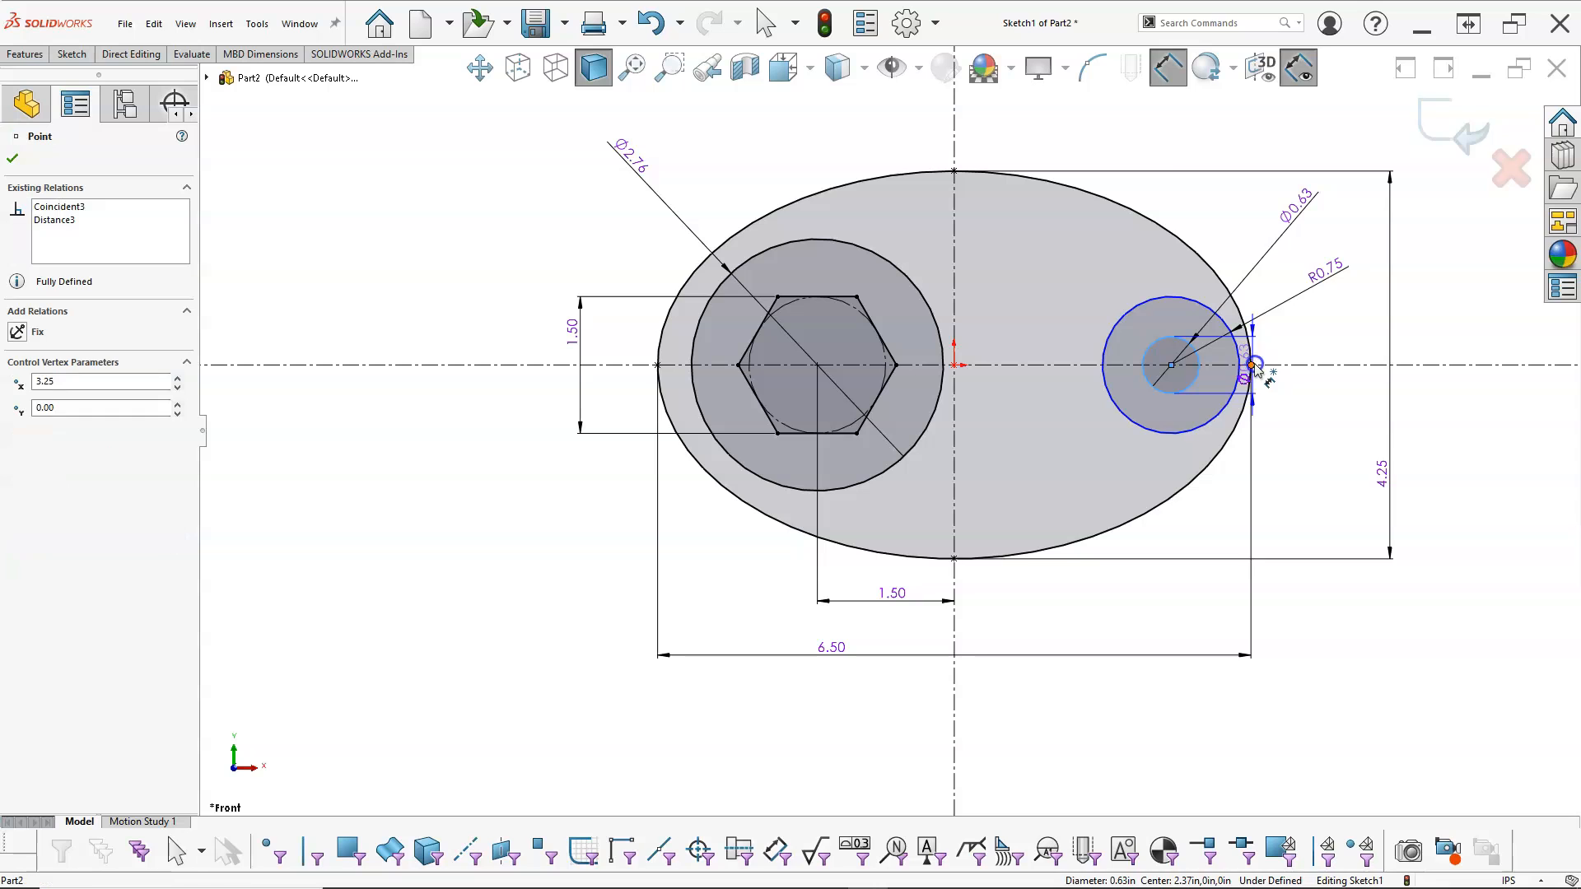
left_click(1204, 136)
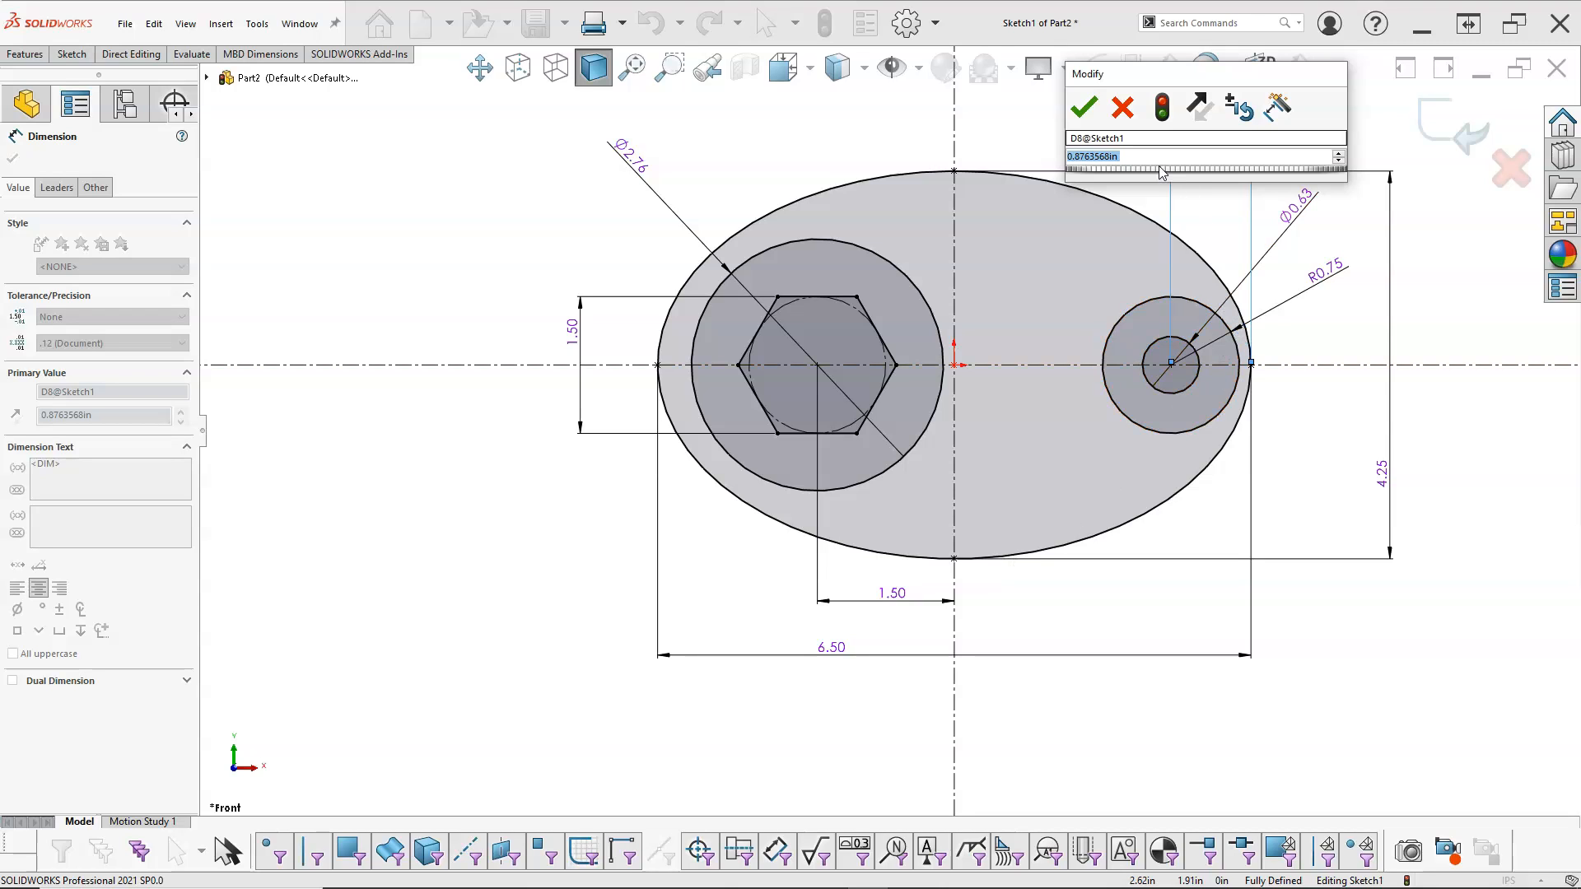
type("0.75")
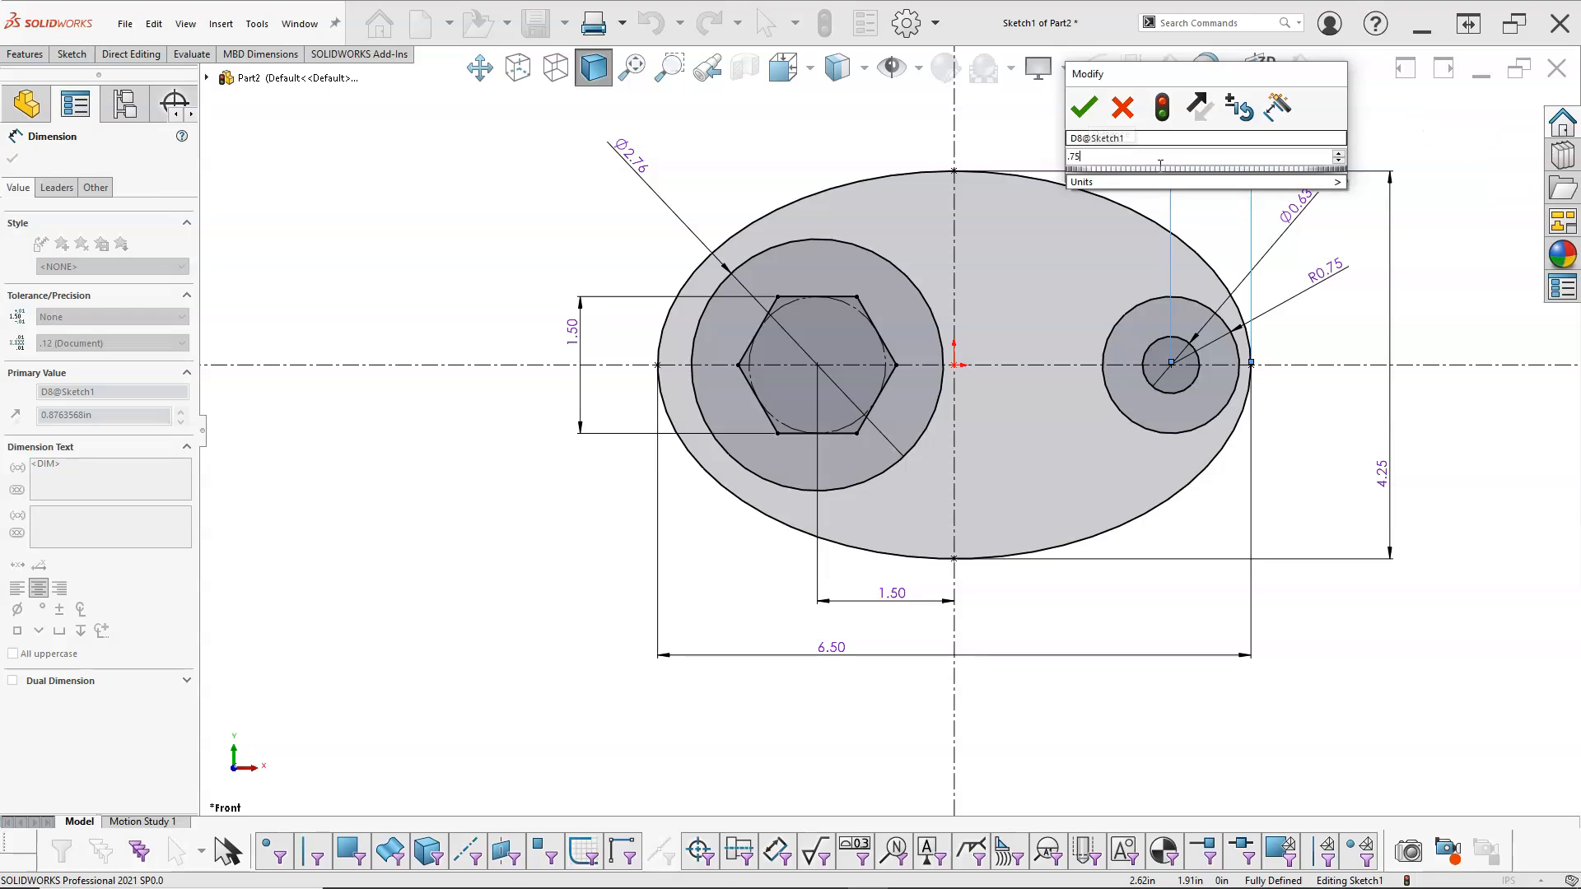
key("Return")
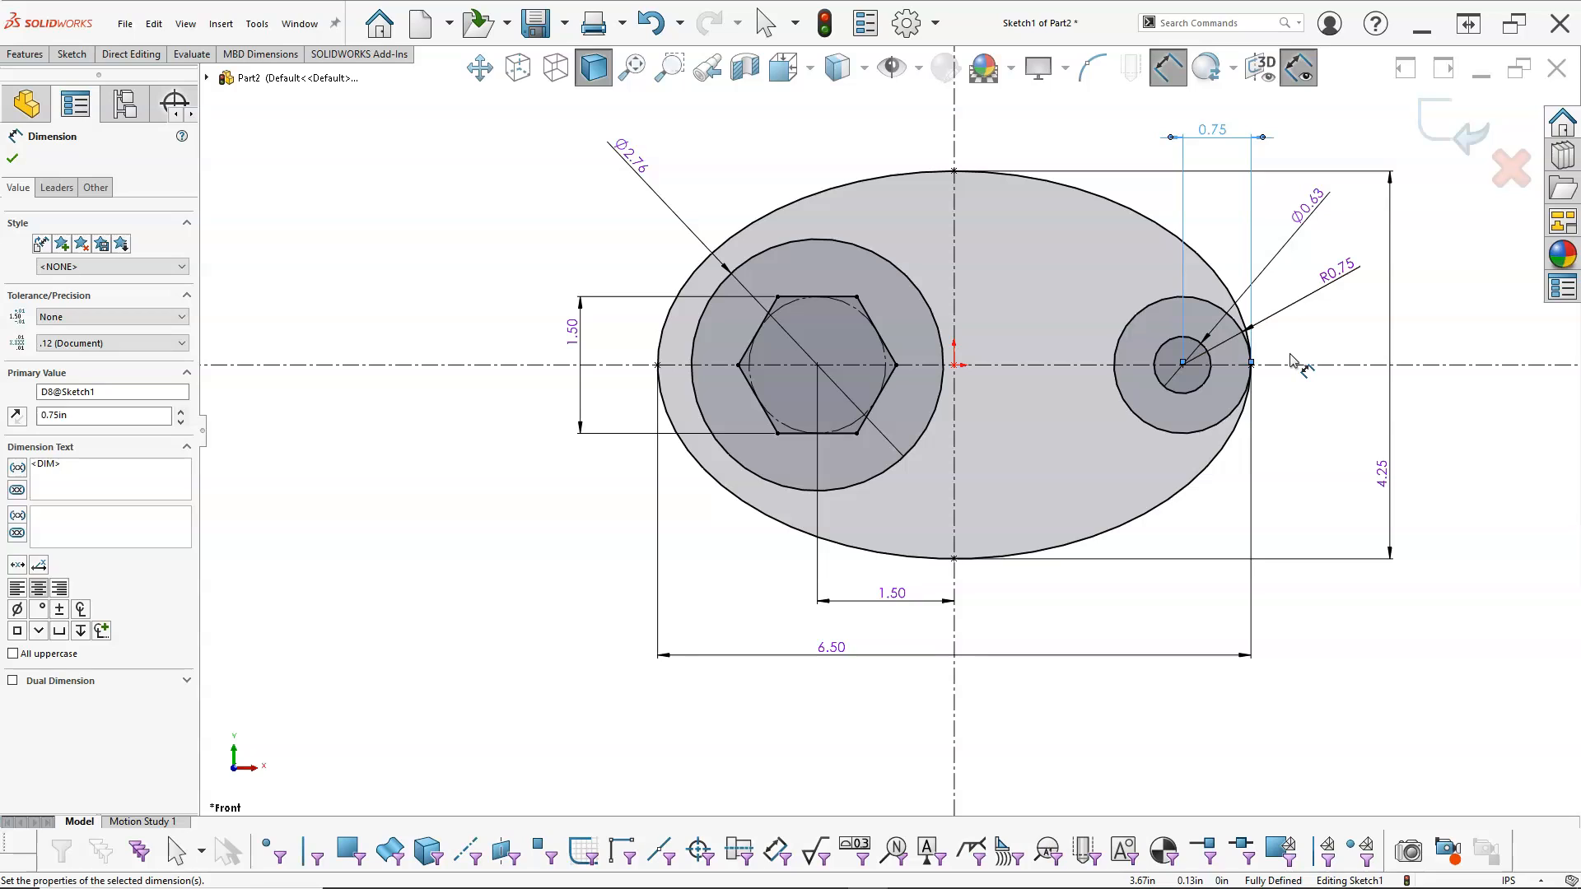
right_click(507, 185)
left_click(550, 236)
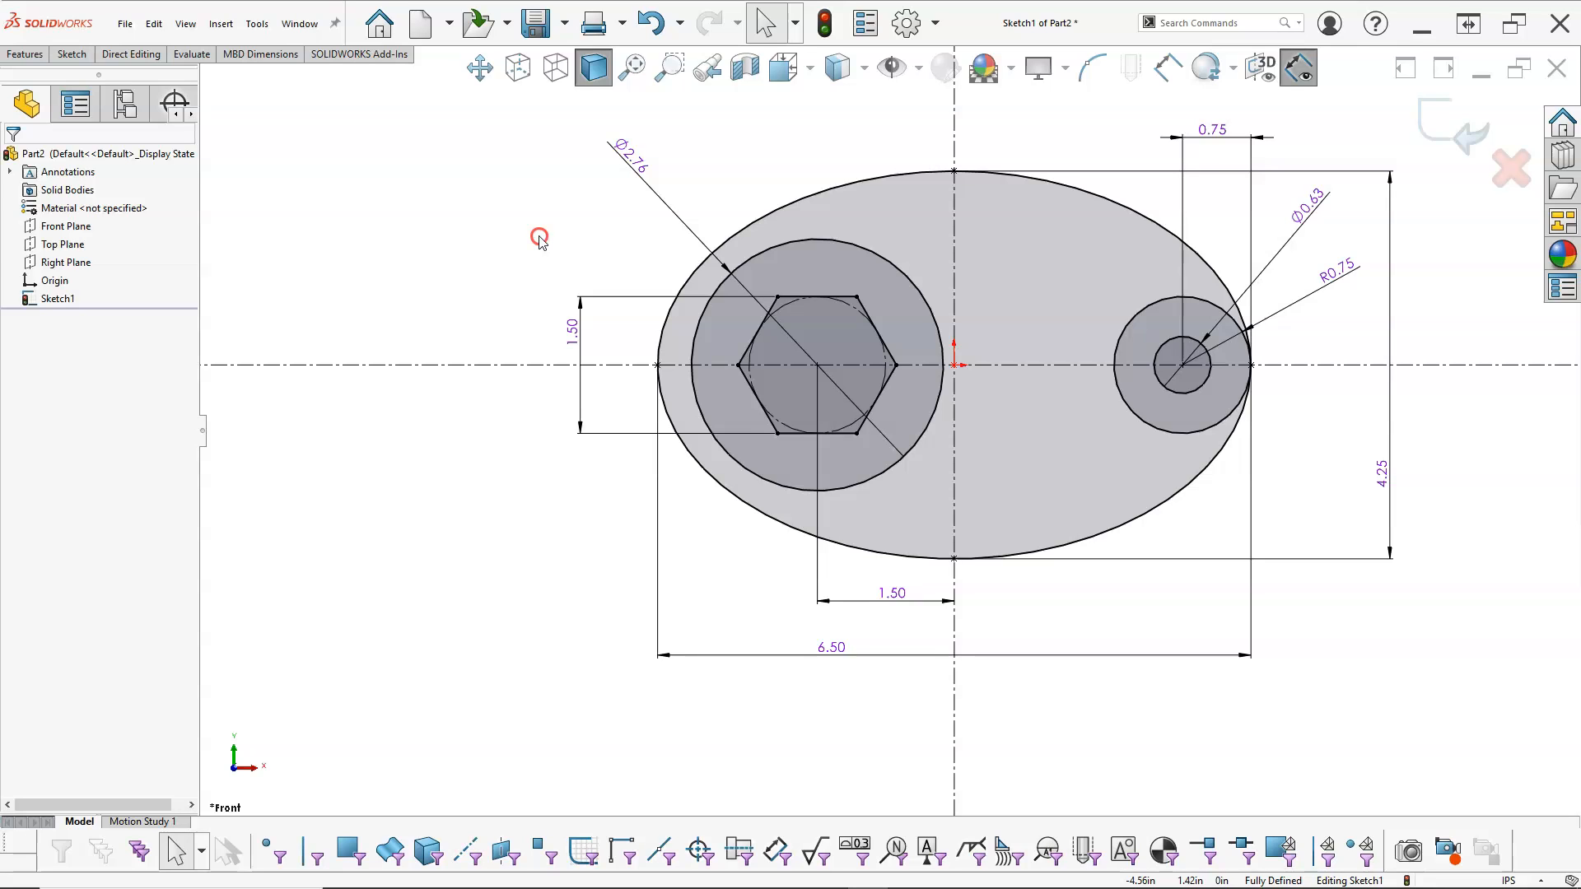
Step: Consult the reference drawing and sketch a centerpoint arc of about 3.68 in radius and 37° above the centerline, centred on the ellipse's lowest point
right_click(539, 239)
mouse_move(603, 332)
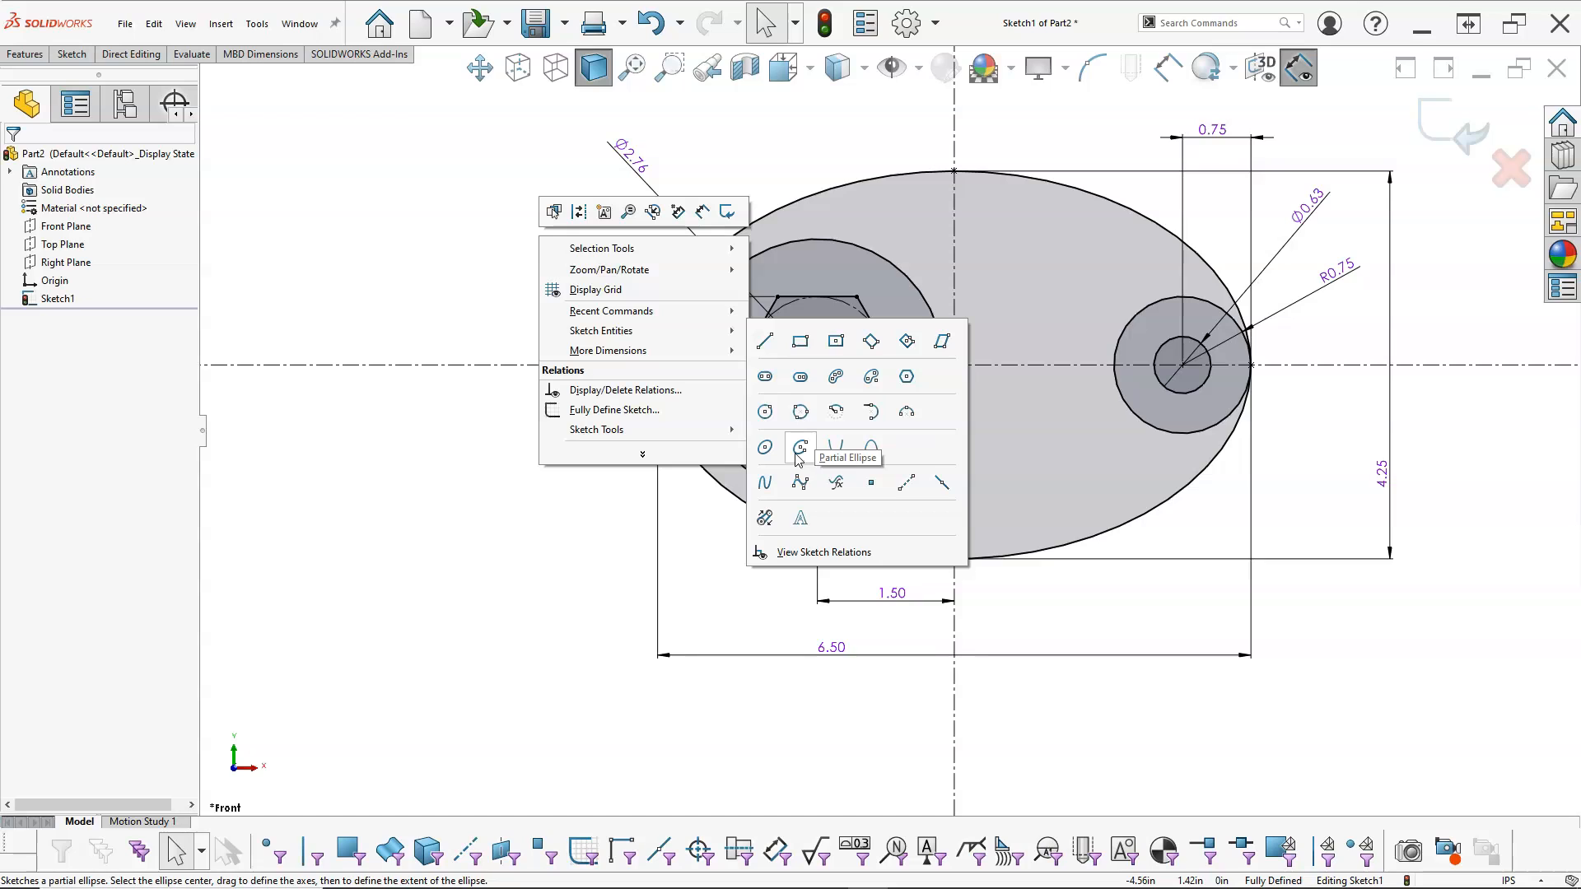
left_click(838, 411)
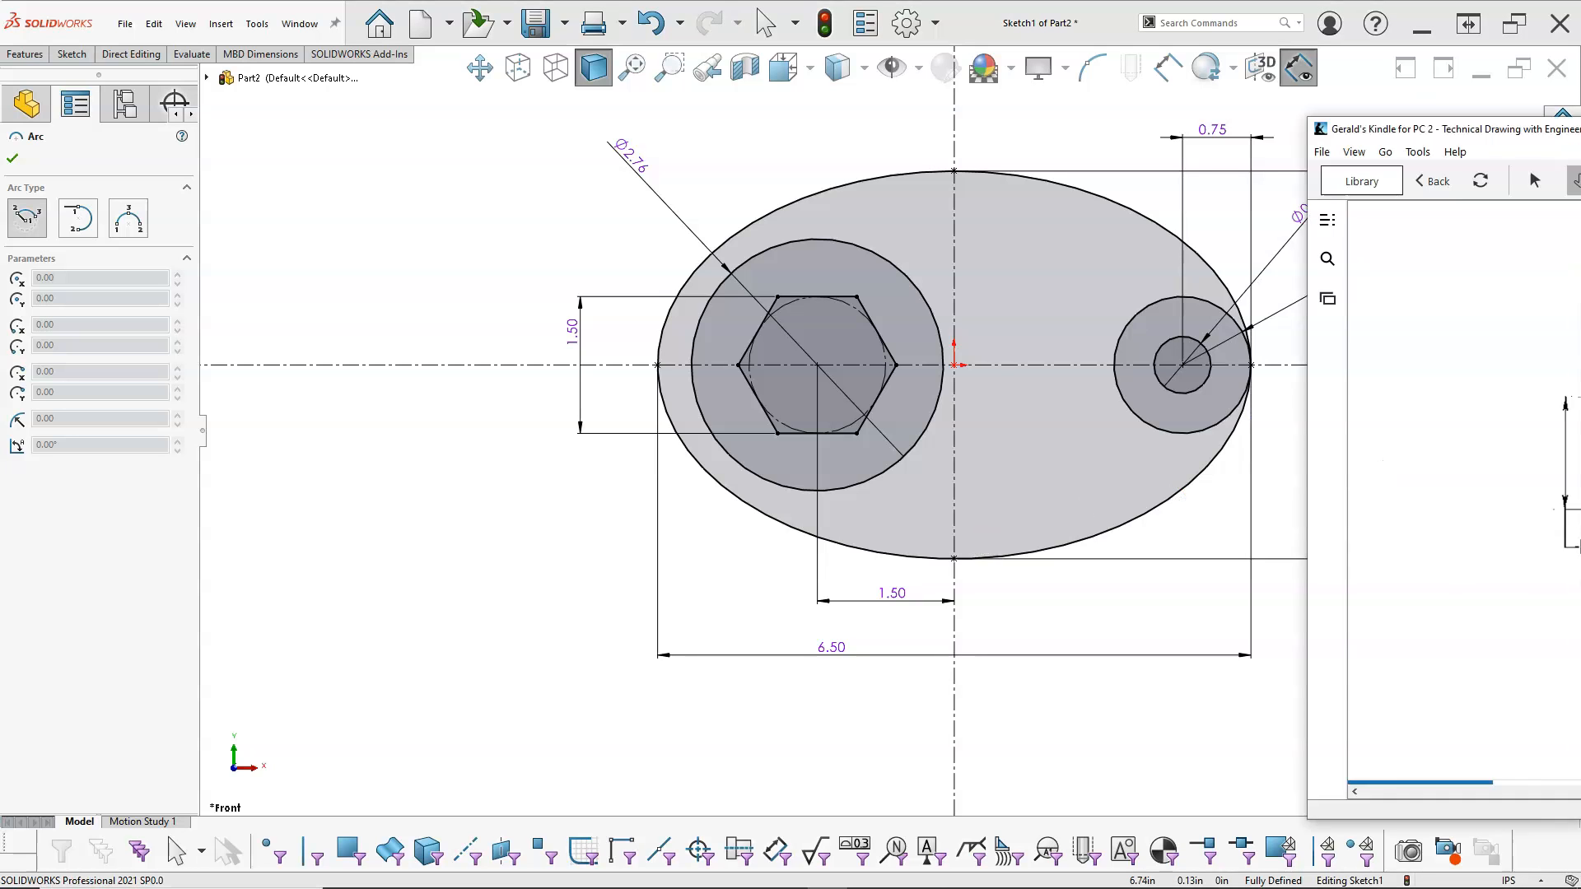
left_click_drag(1580, 123, 764, 99)
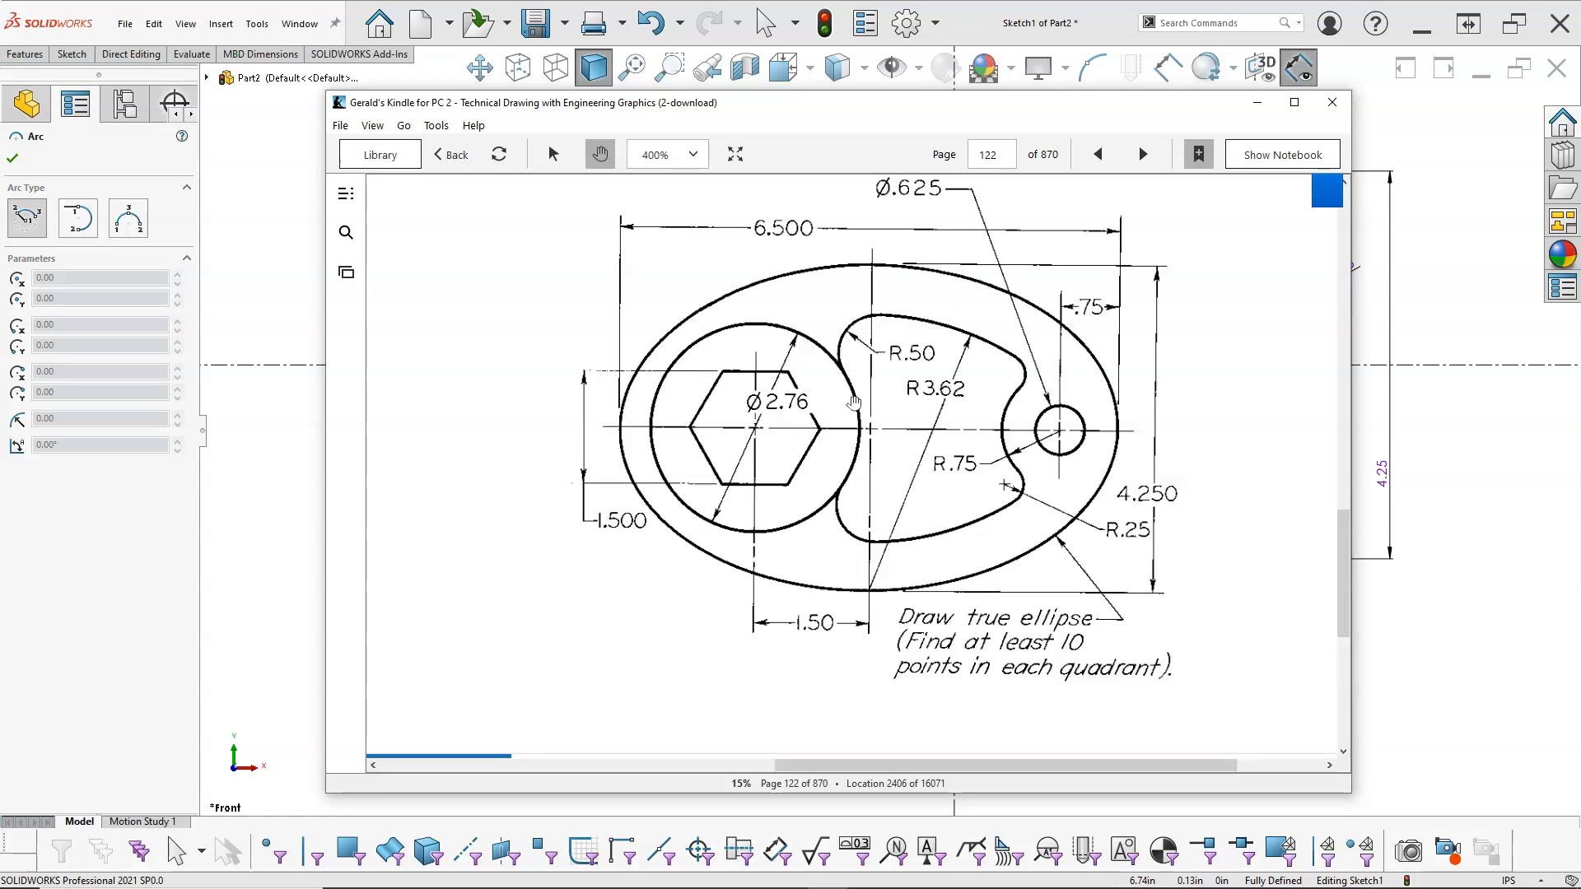
left_click_drag(804, 109, 1580, 132)
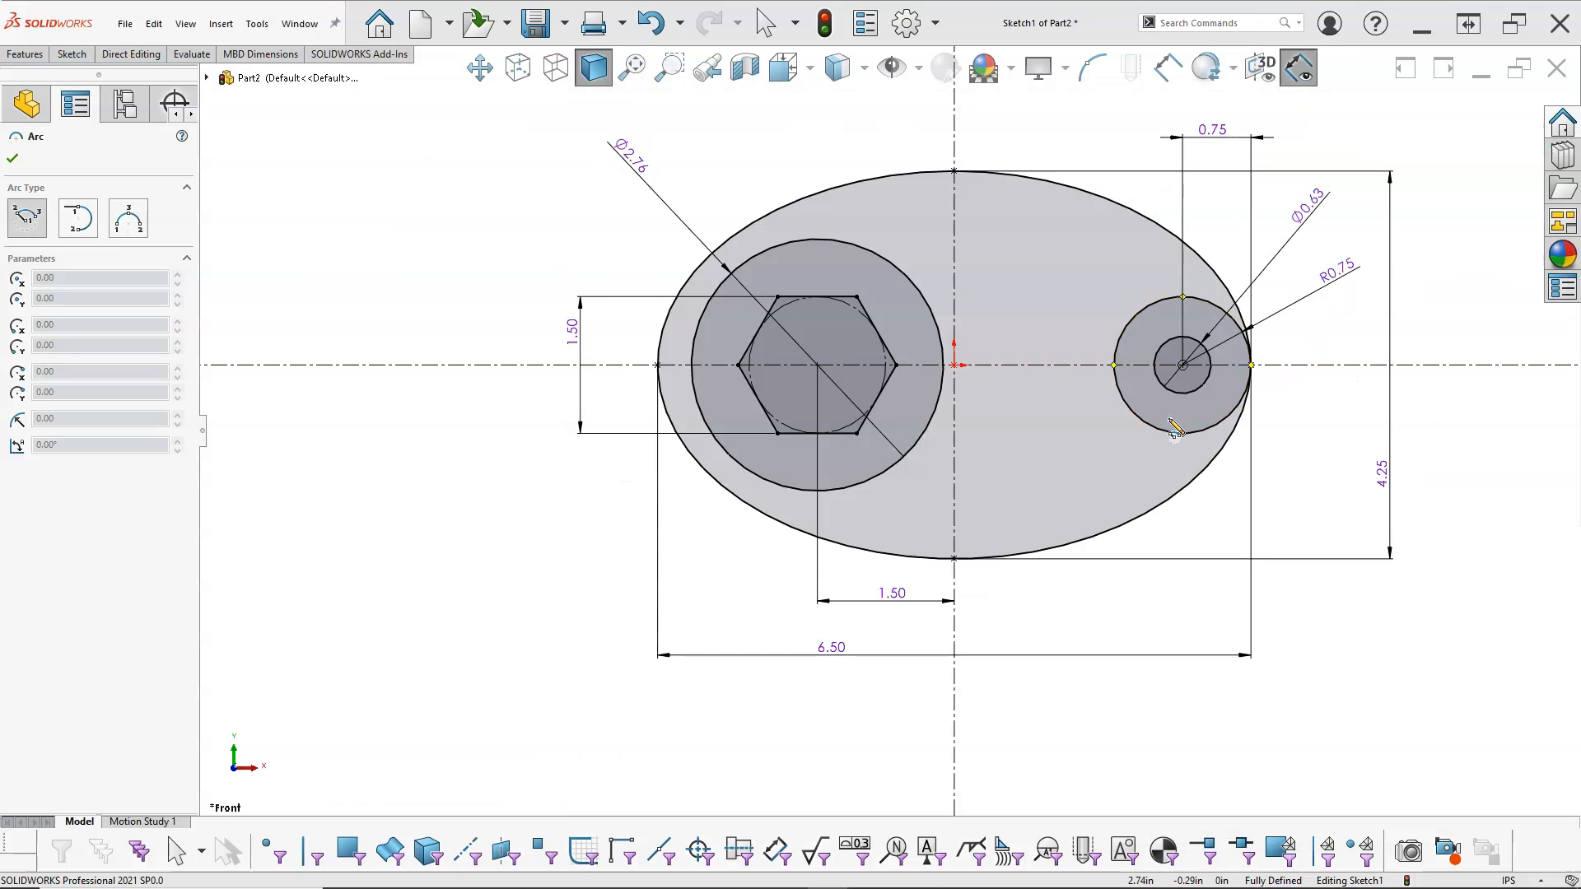
left_click(952, 558)
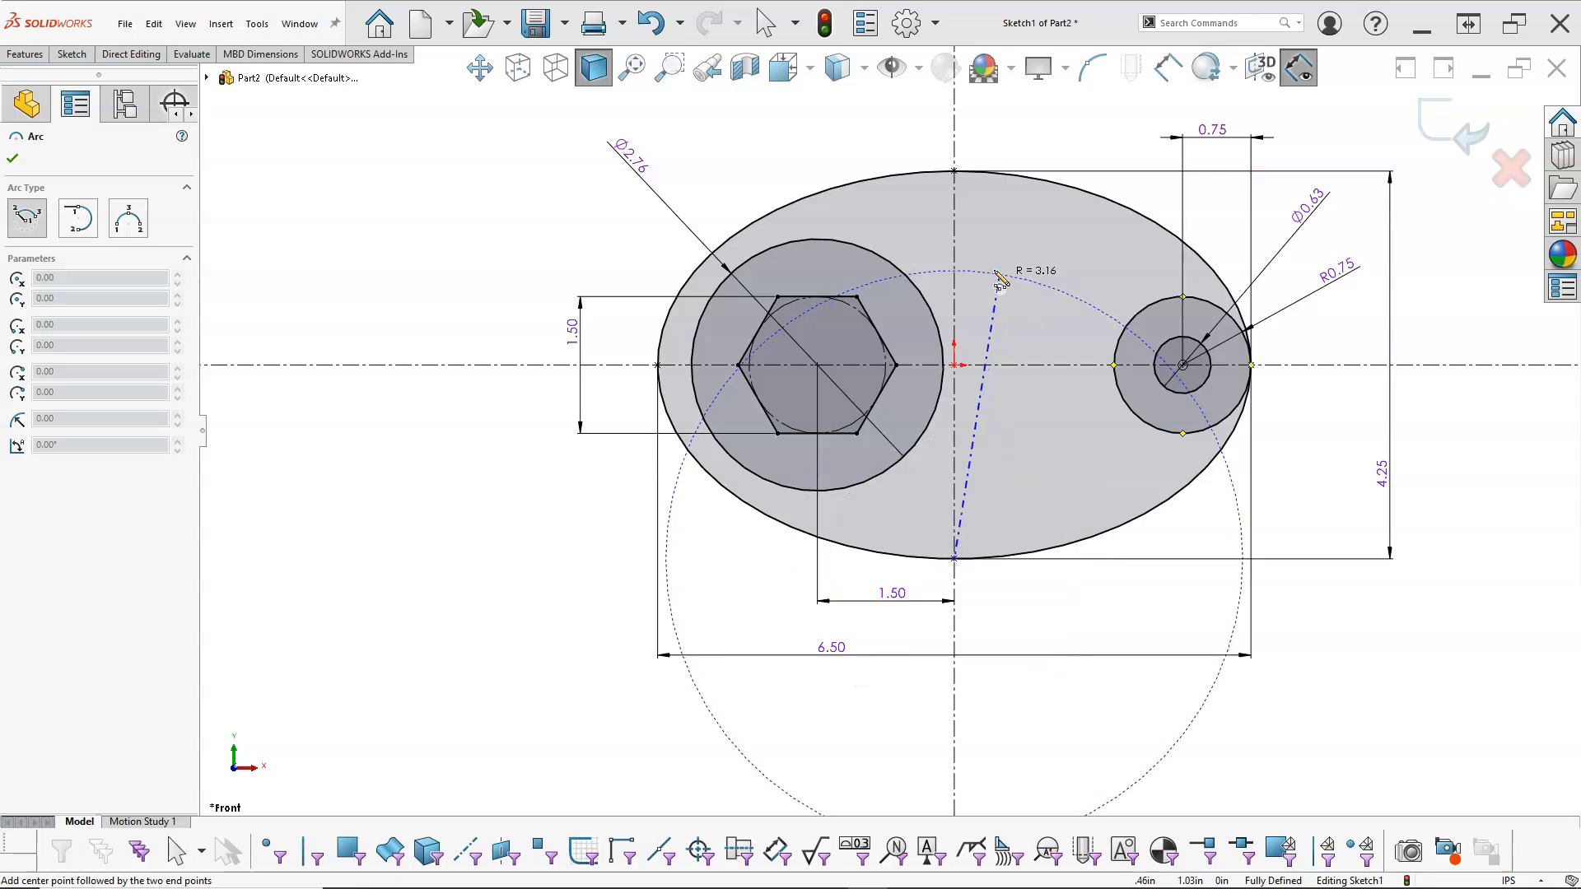
left_click(926, 224)
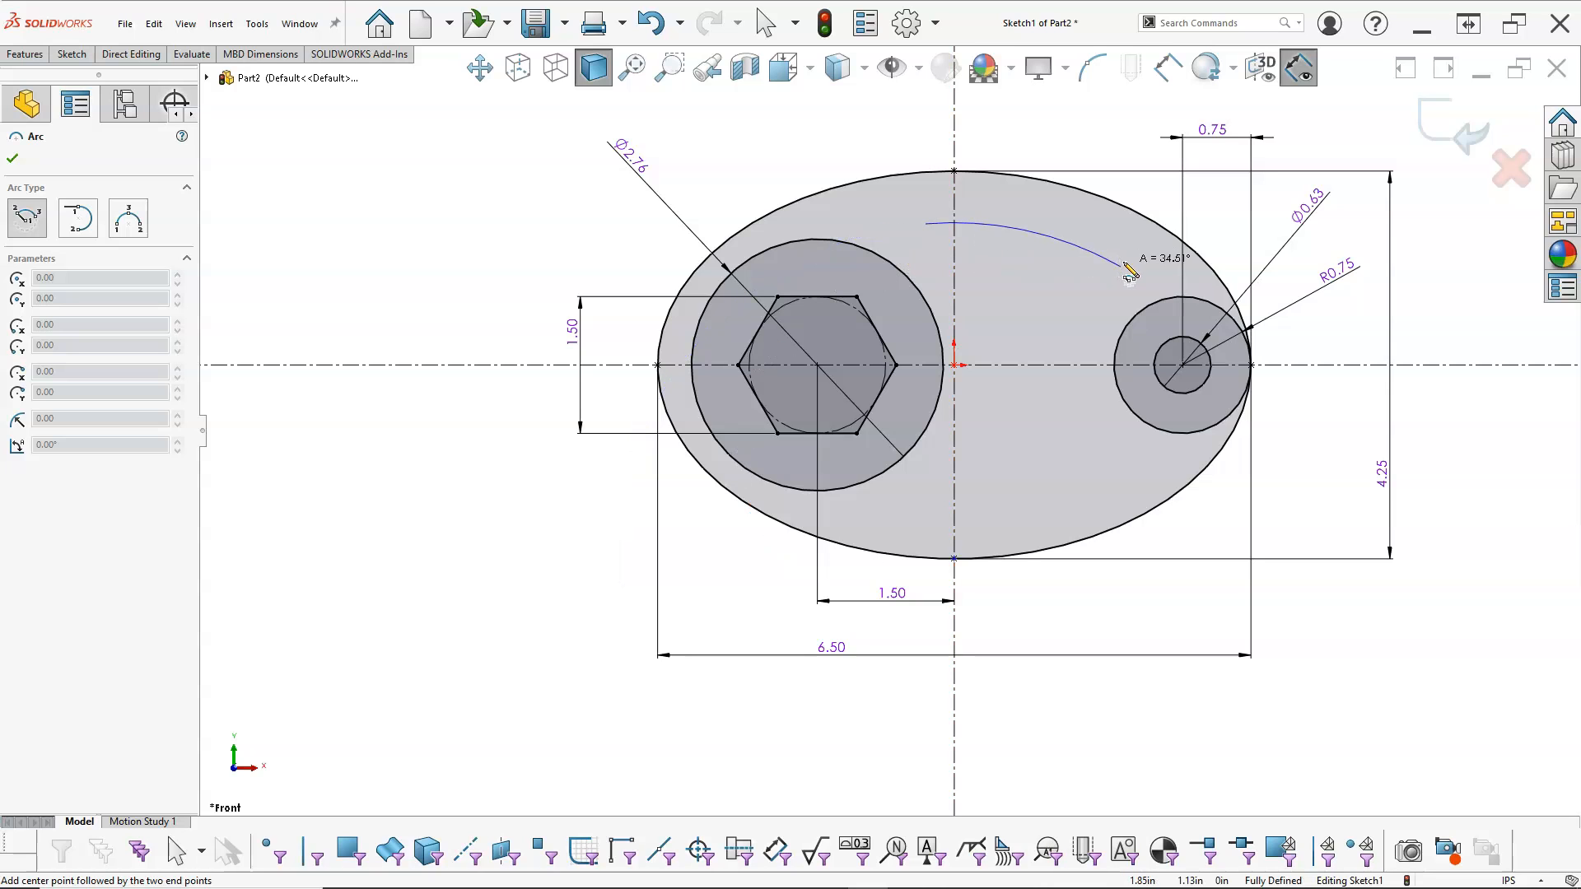
left_click(1131, 273)
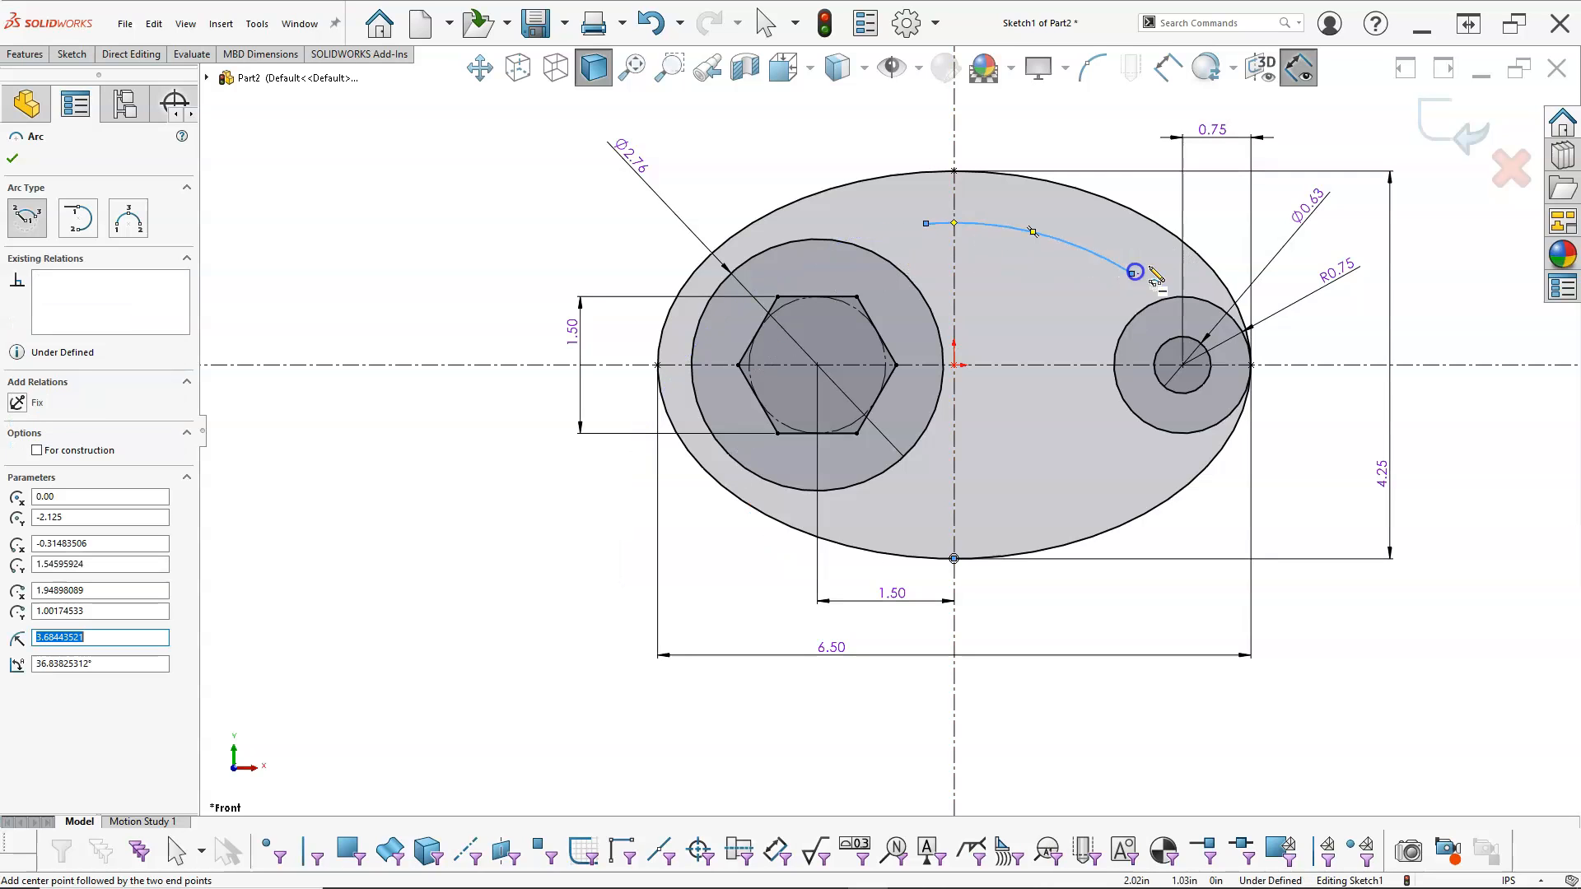
right_click(1097, 115)
left_click(1138, 128)
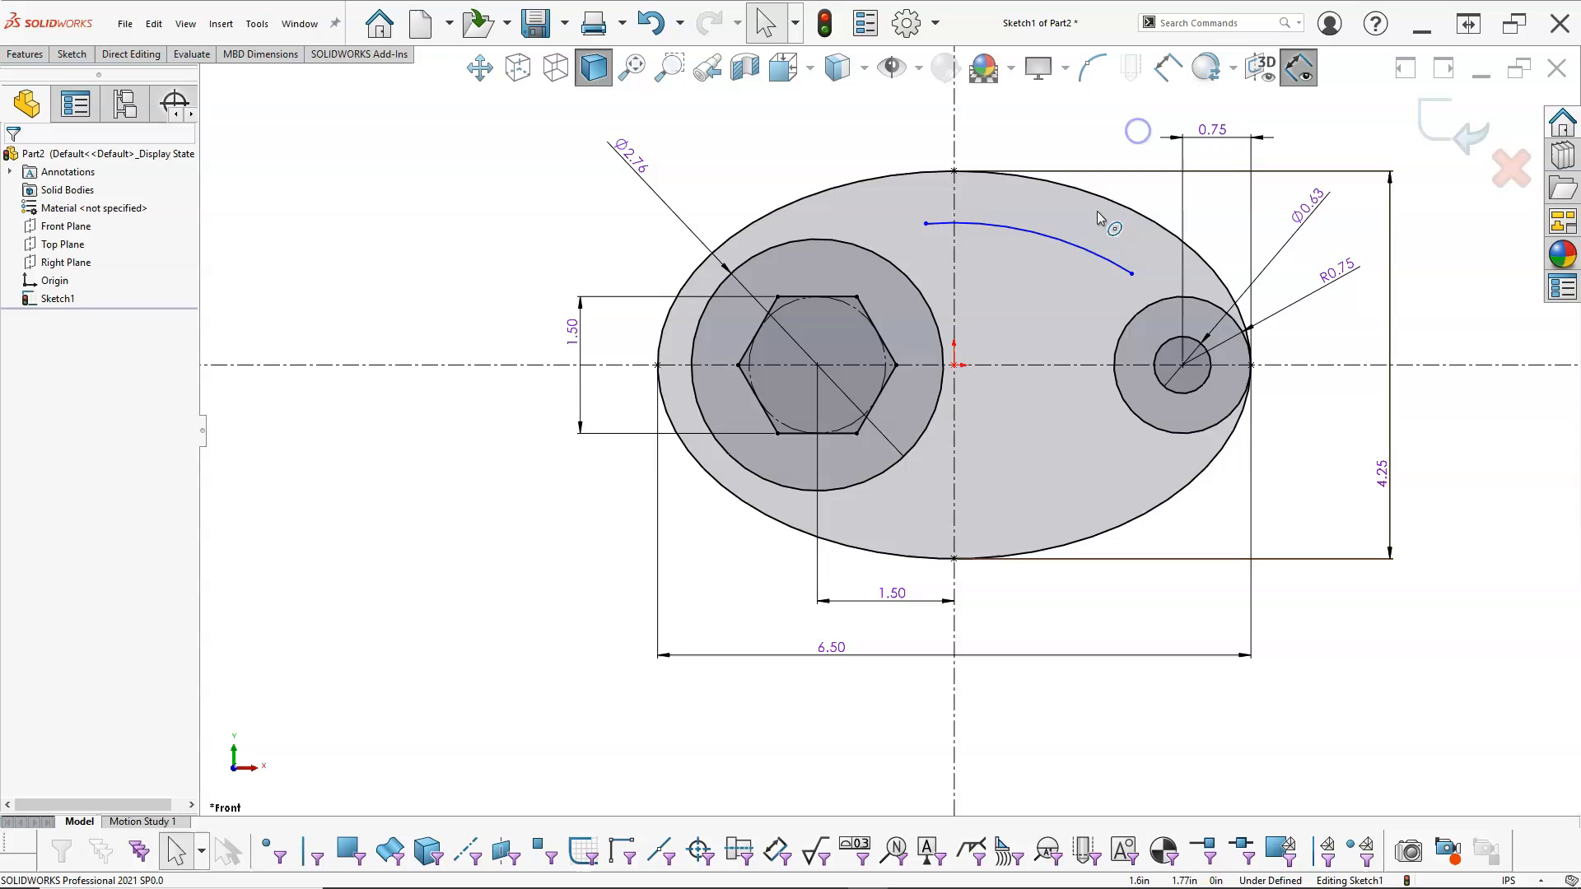
Step: Sketch a tangent arc of about 0.35 in radius from the large arc's end nearest the hexagon down to the 2.76 in circle
left_click(933, 224)
left_click(927, 224)
left_click_drag(942, 220, 927, 223)
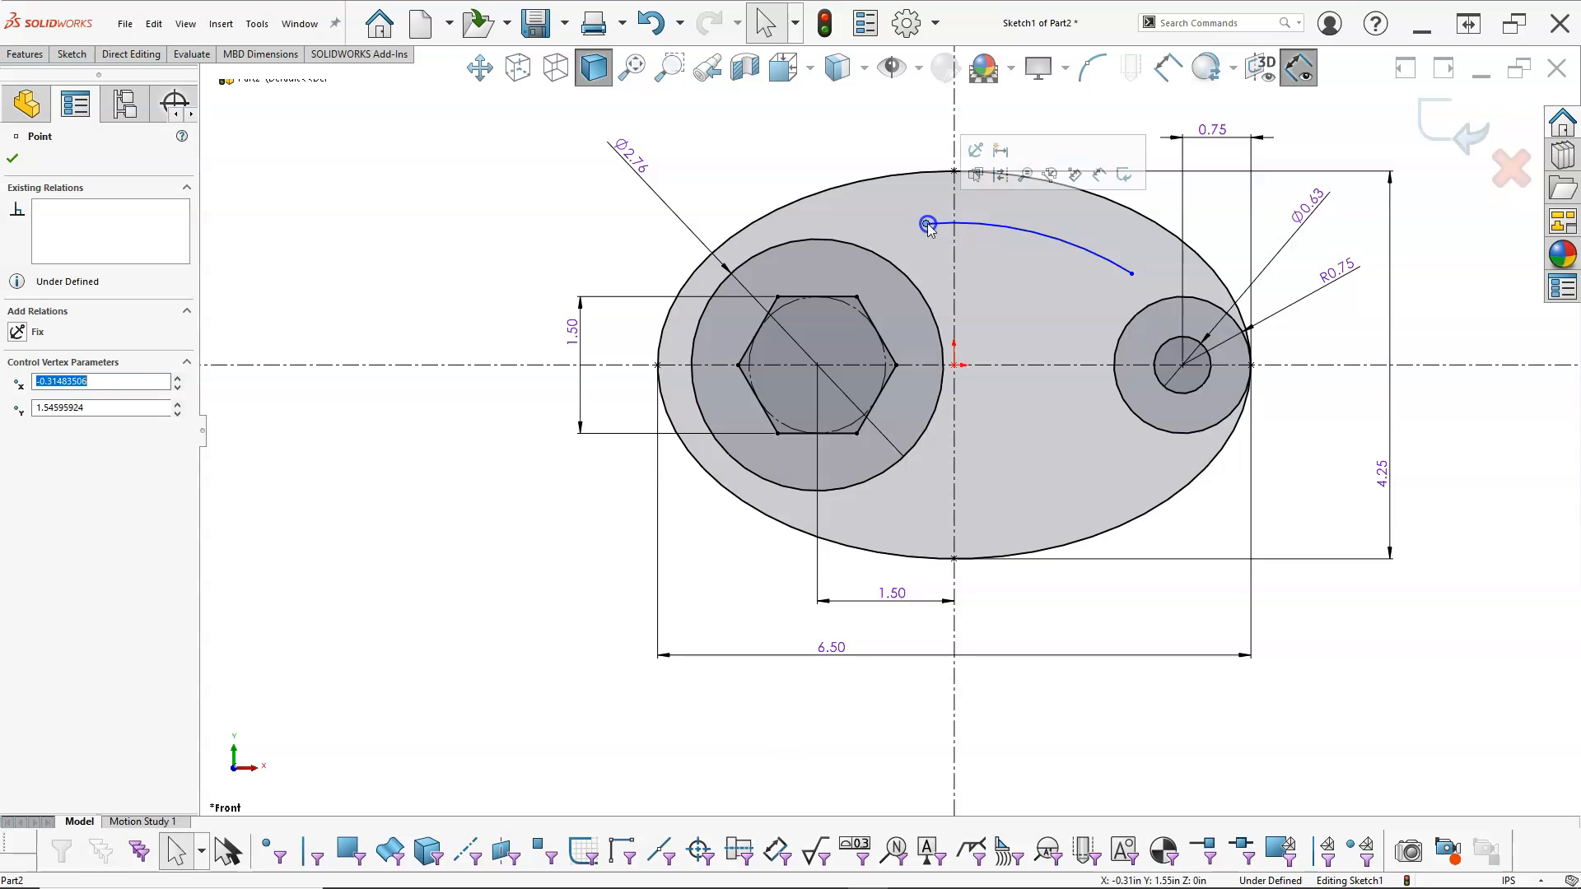
right_click(837, 133)
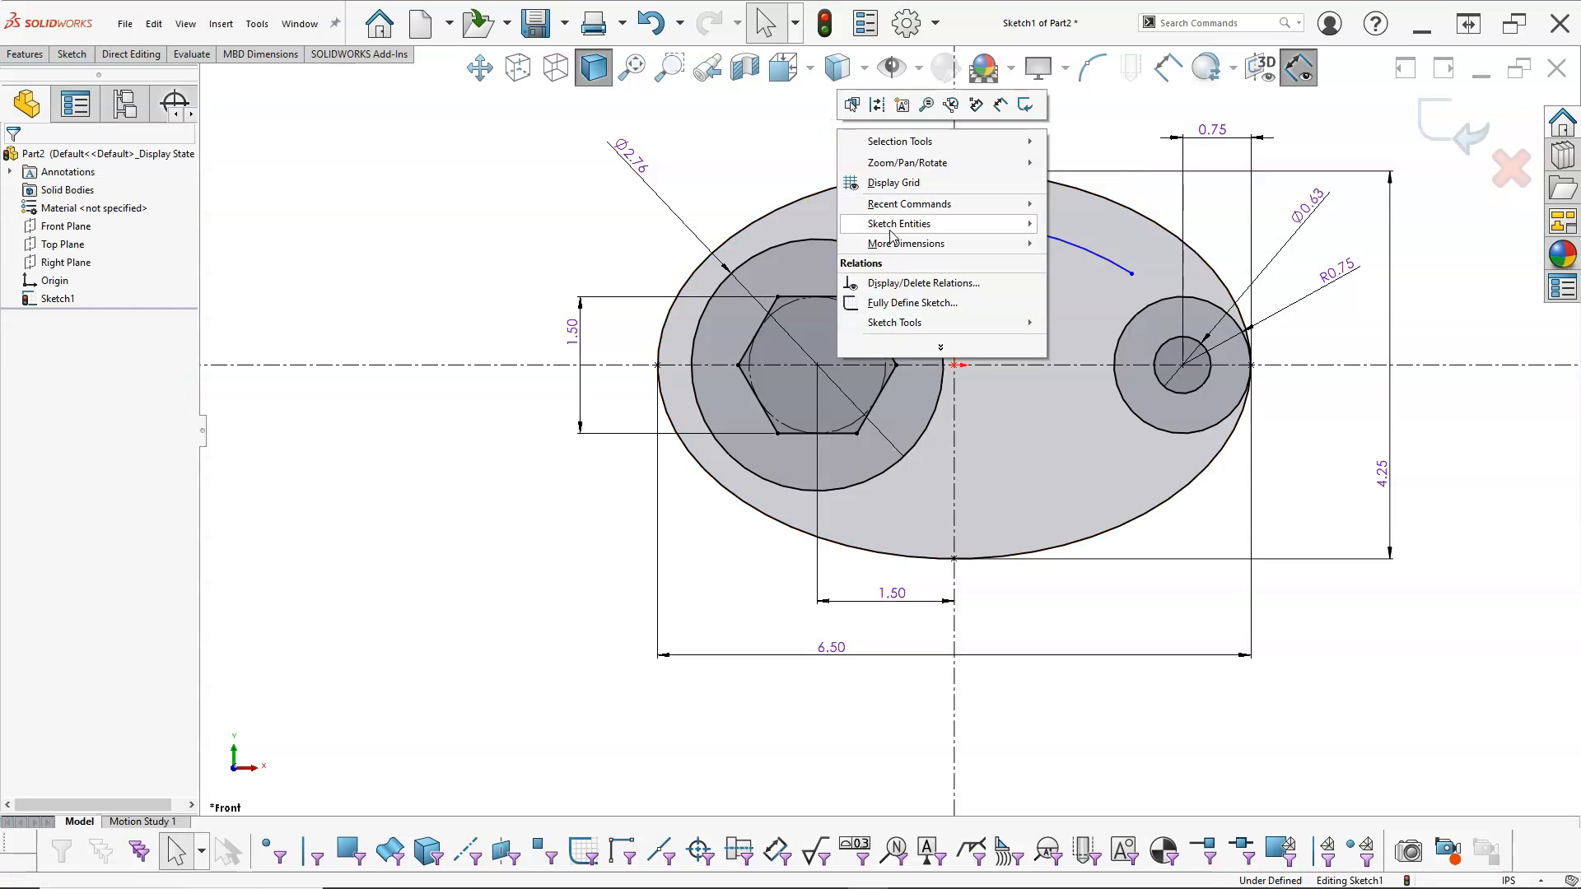
mouse_move(897, 224)
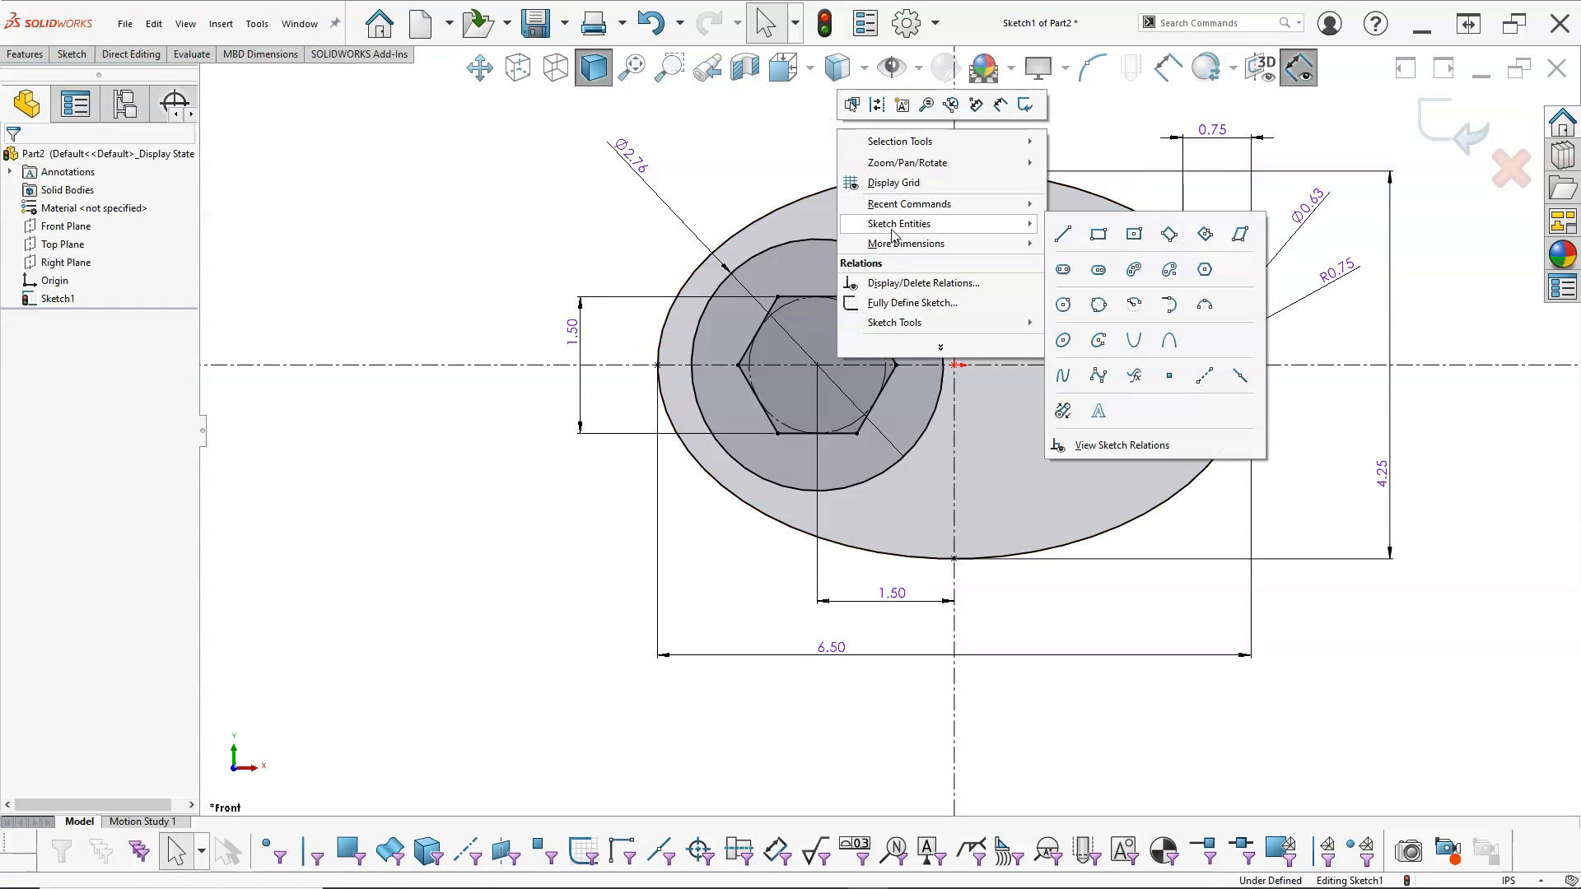
left_click(1170, 306)
left_click(925, 223)
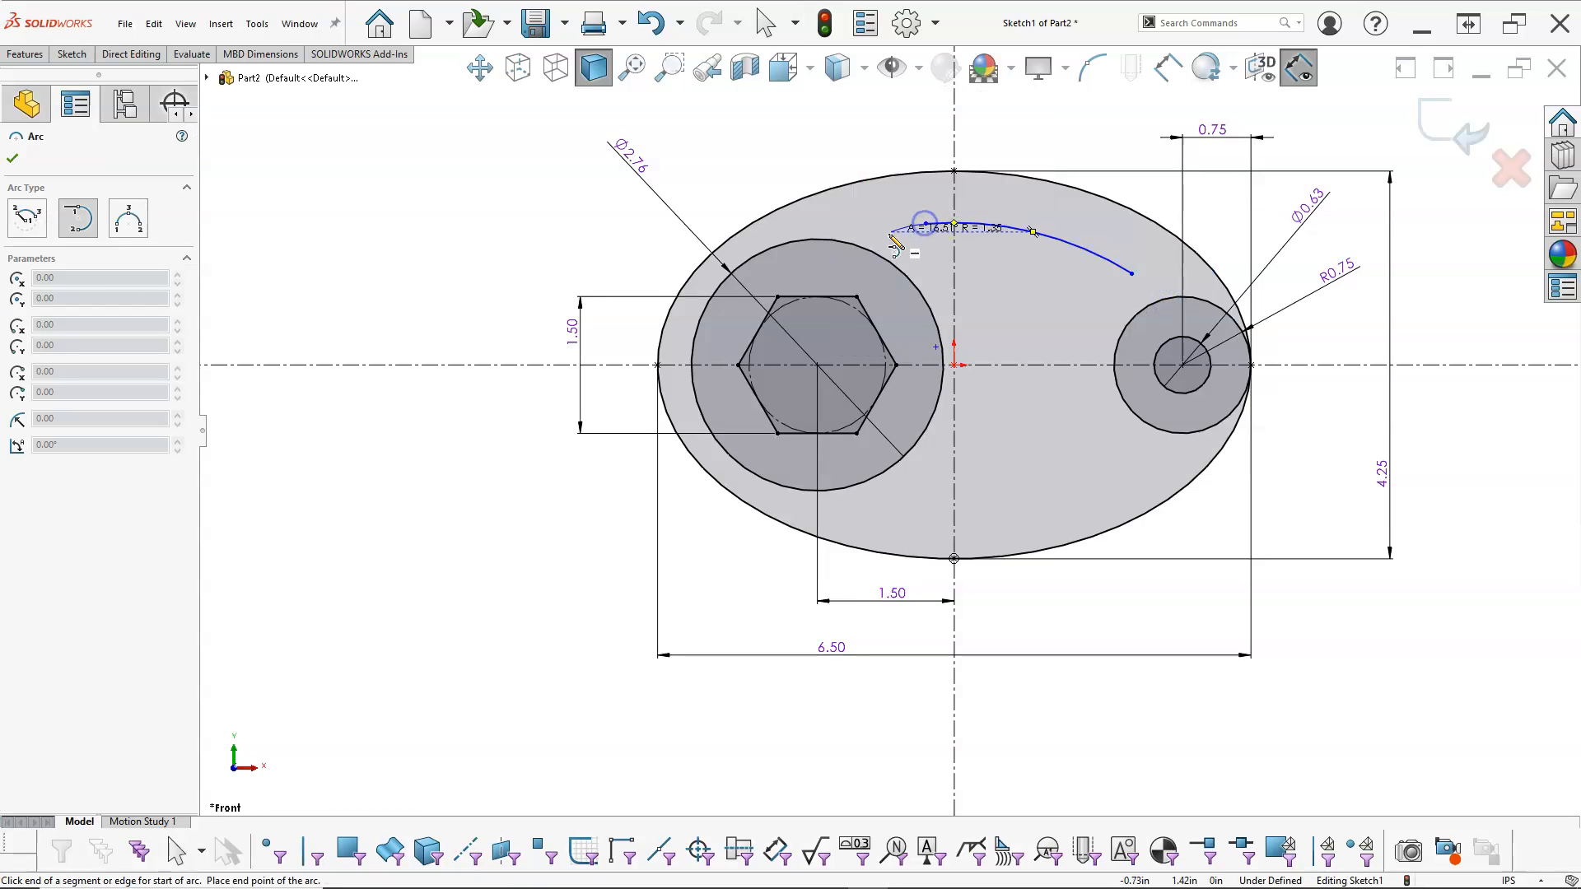
left_click(914, 284)
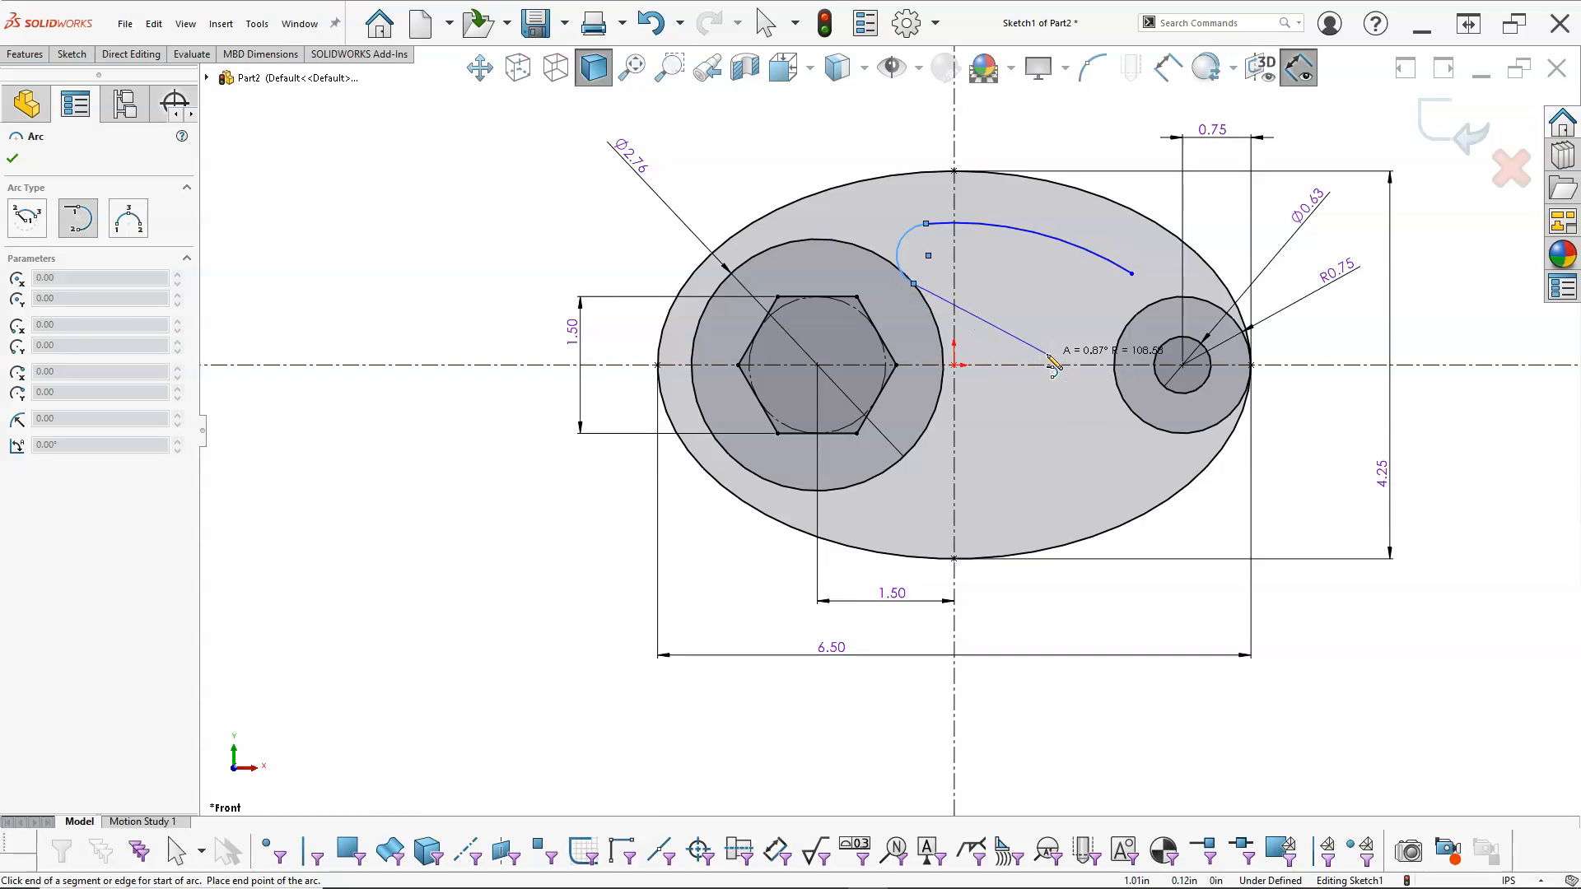
key("Escape")
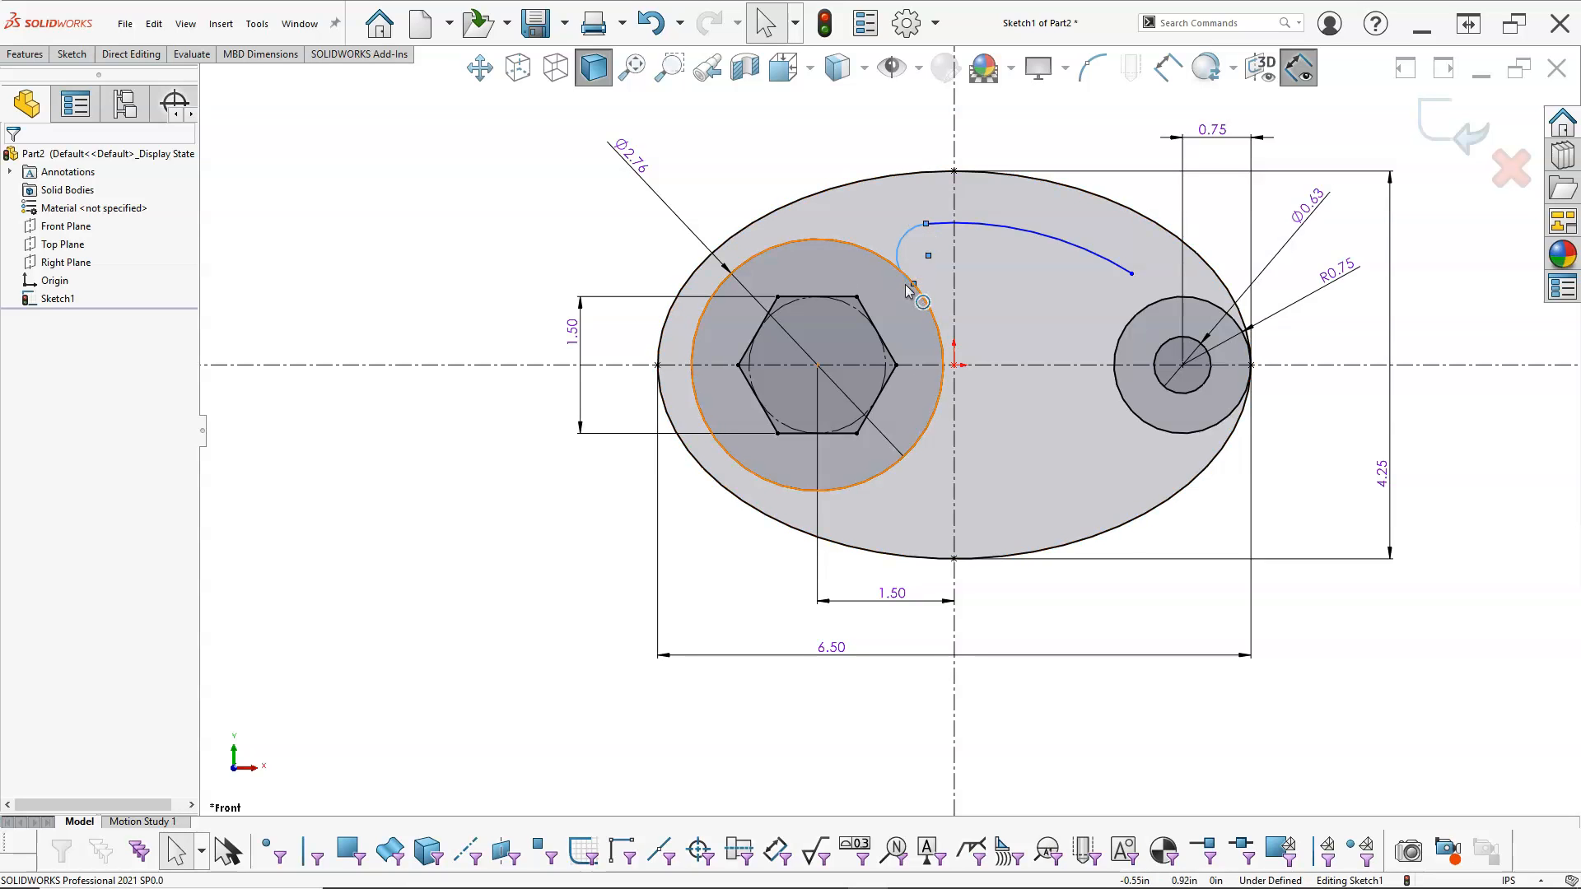
Step: Make the small arc tangent to the 2.76 in circle
left_click(874, 251, "ctrl")
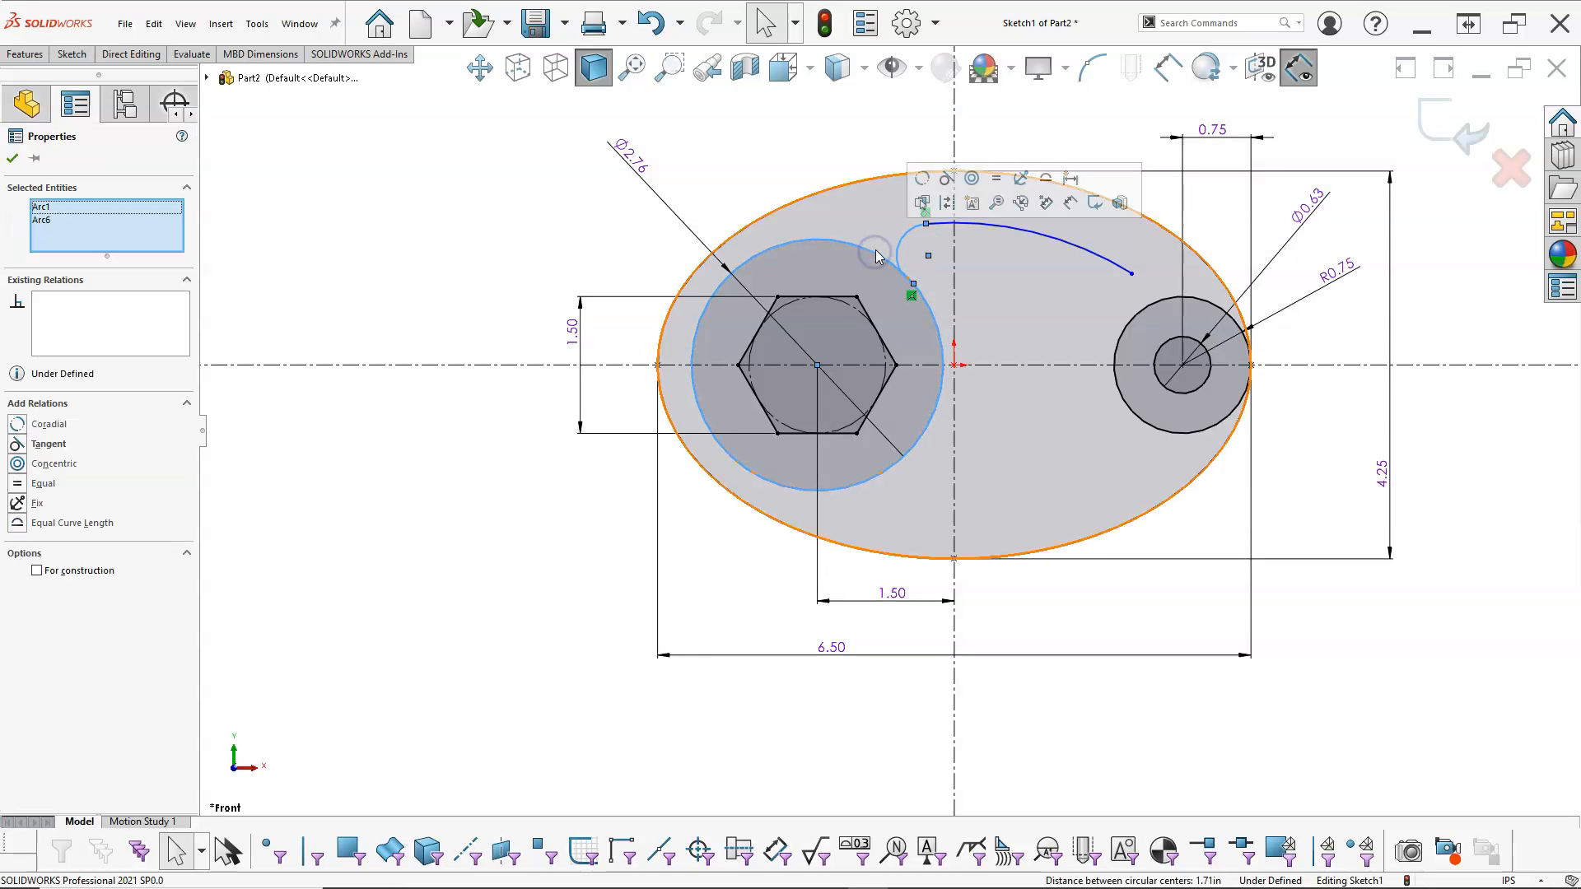
left_click(946, 179)
left_click(816, 130)
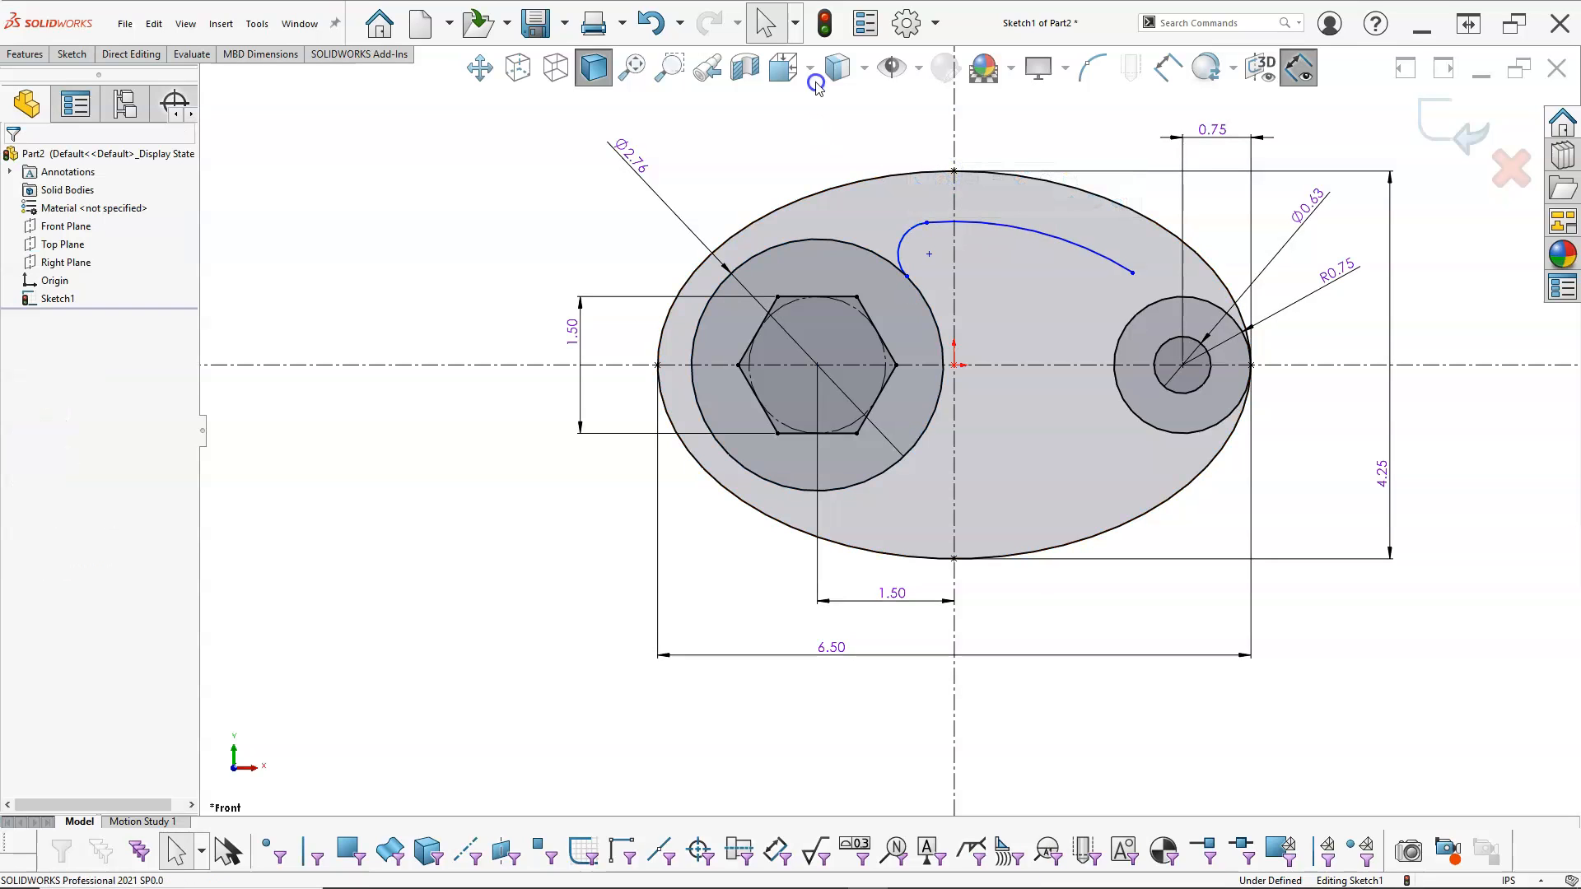
Step: Dimension the small arc beside the 2.76 in circle with a radius of 0.5 in
right_click(816, 130)
left_click(978, 106)
left_click(905, 237)
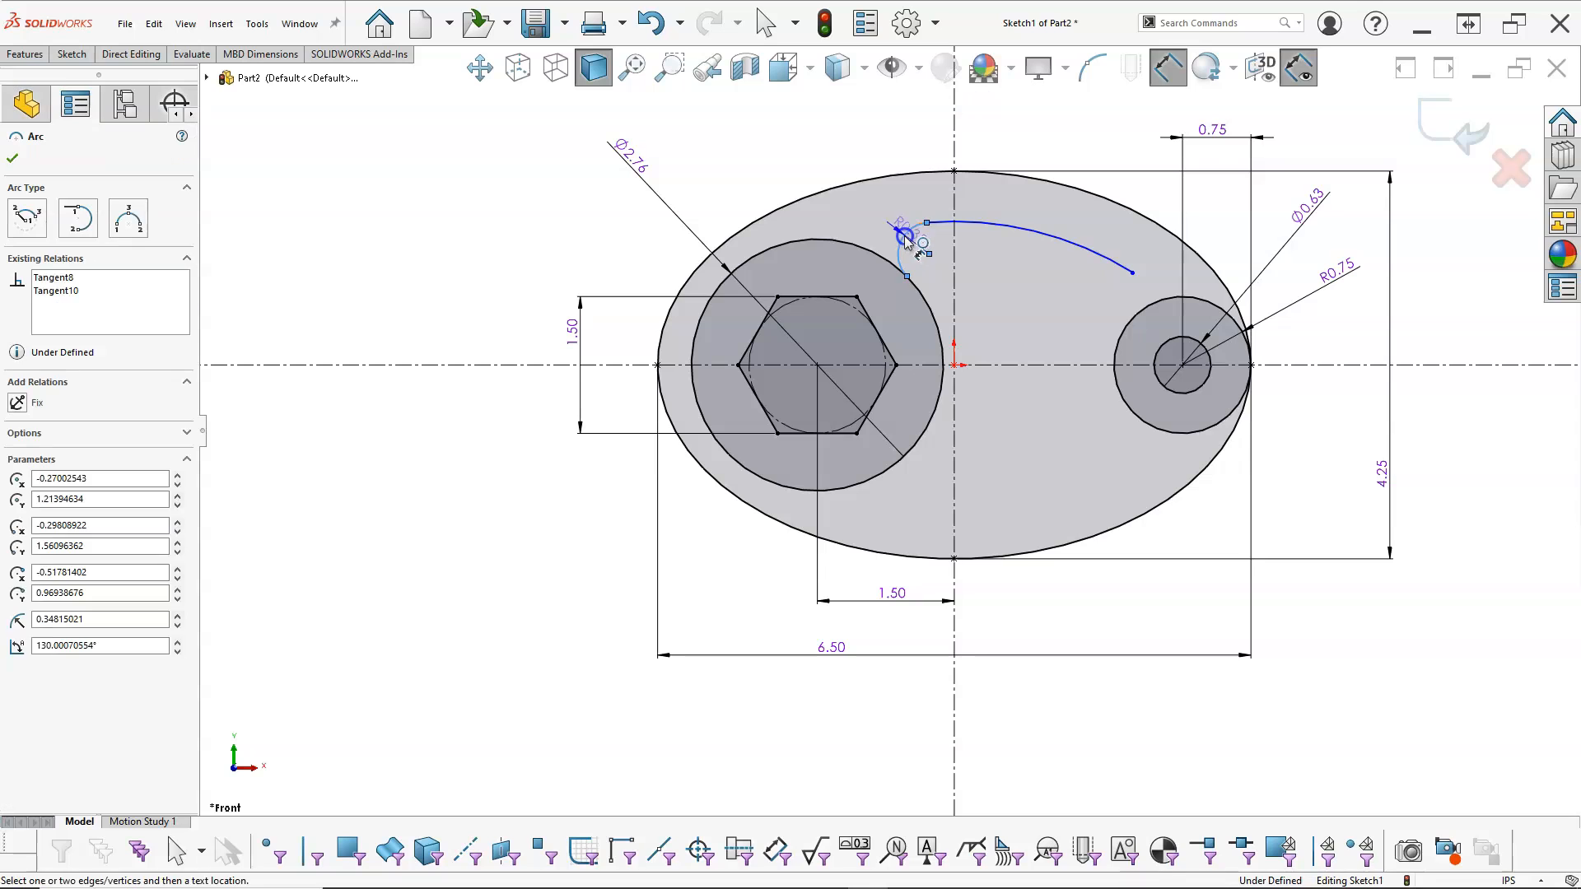
left_click(812, 142)
type(".")
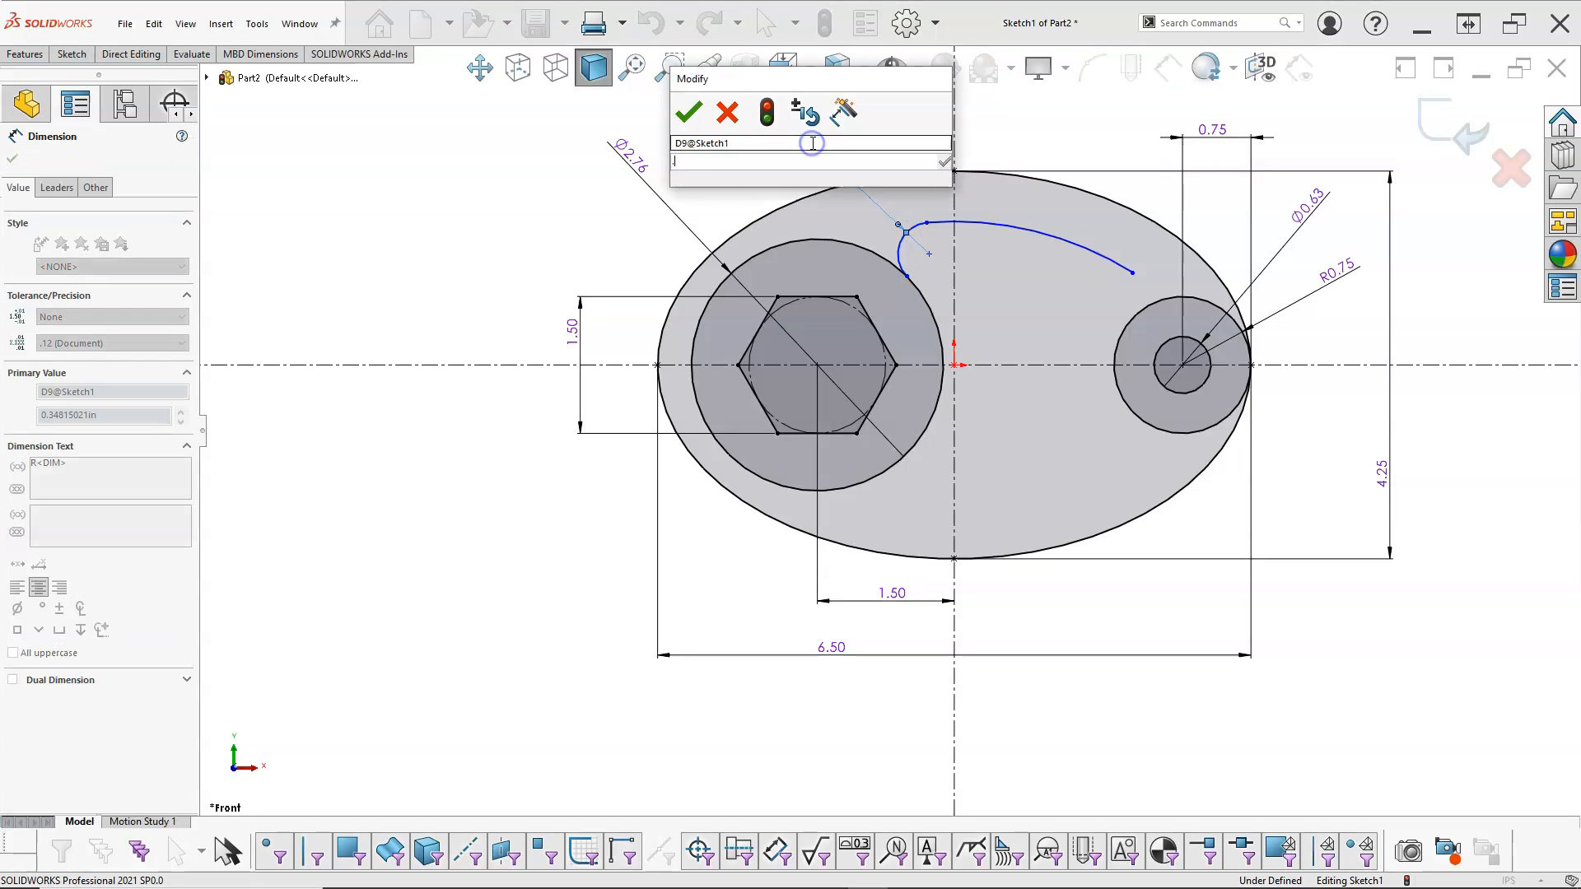
type("5")
key("Return")
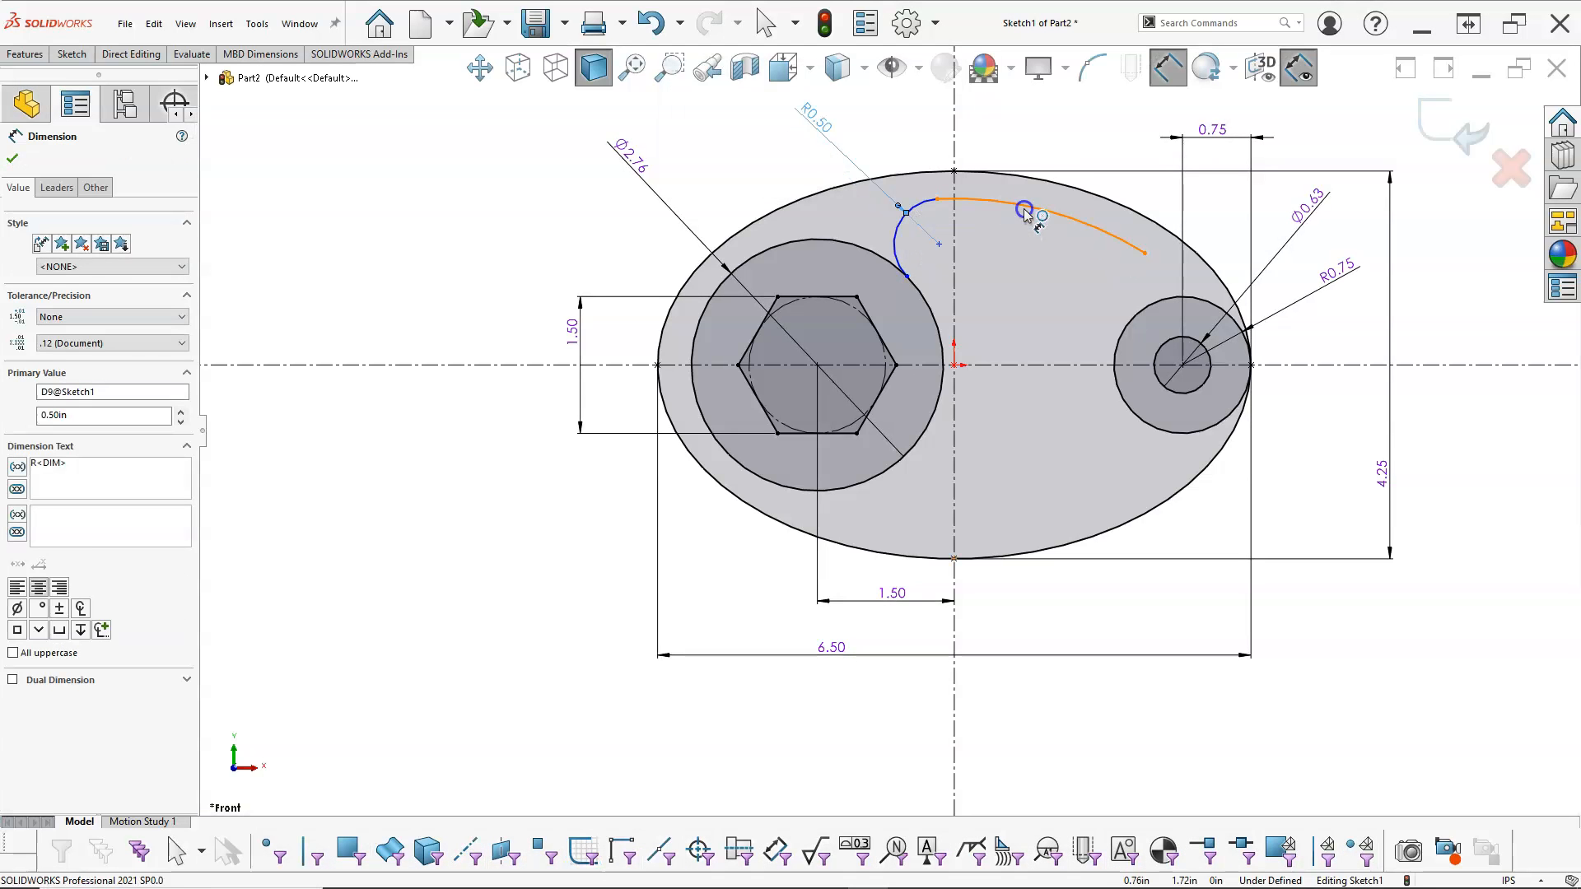
Step: Dimension the large arc centred on the ellipse's lowest point with a radius of 3.62 in
left_click(1023, 212)
left_click(1050, 125)
type("3.62")
key("Return")
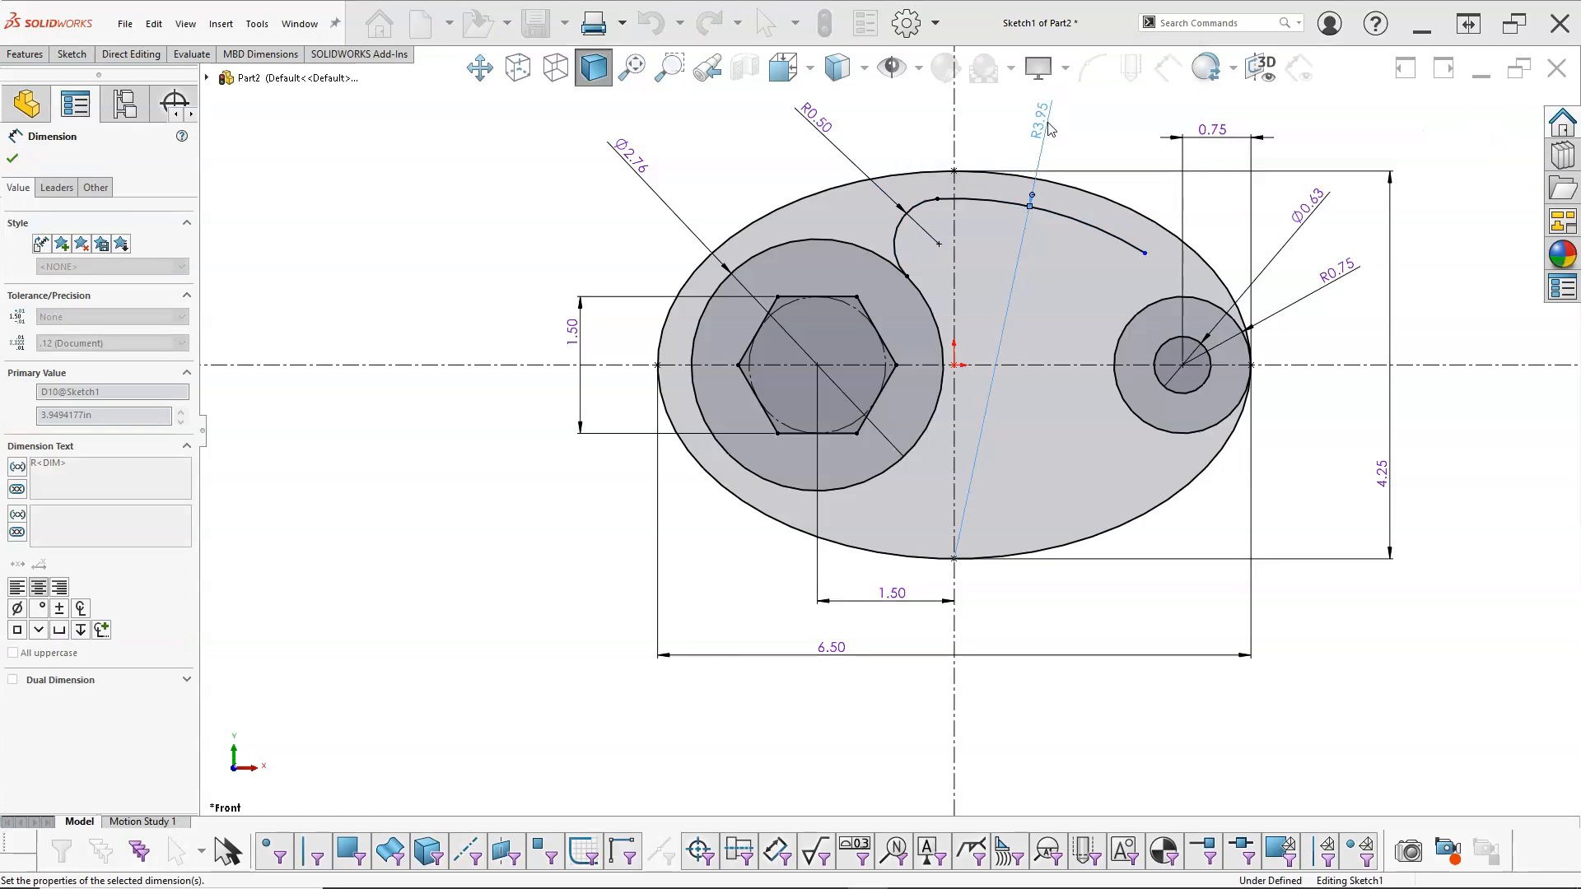
right_click(1085, 337)
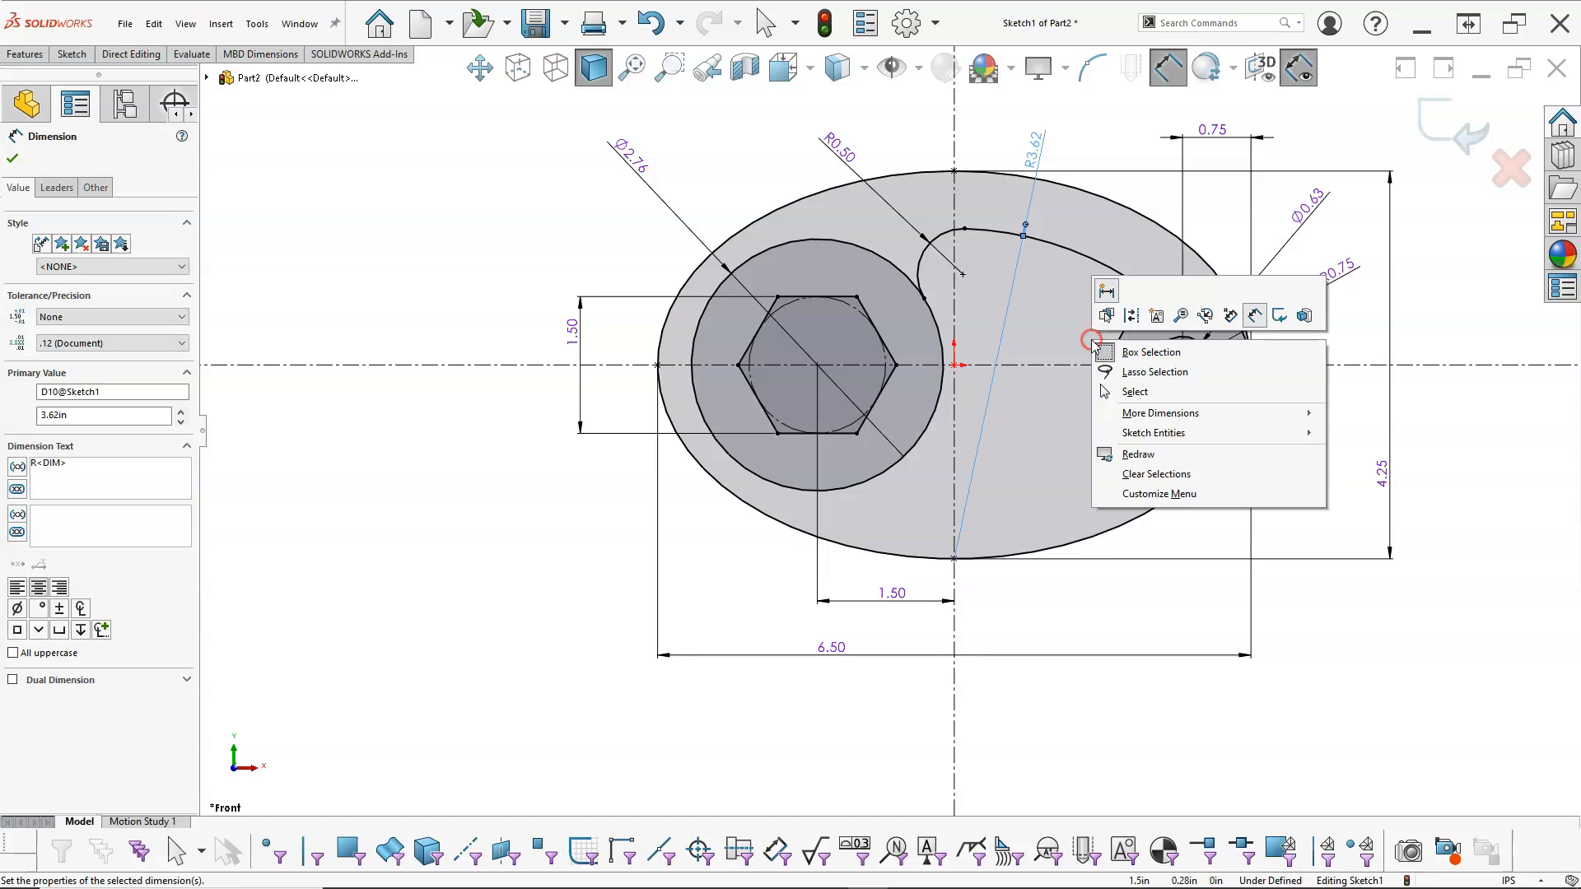
left_click(1152, 393)
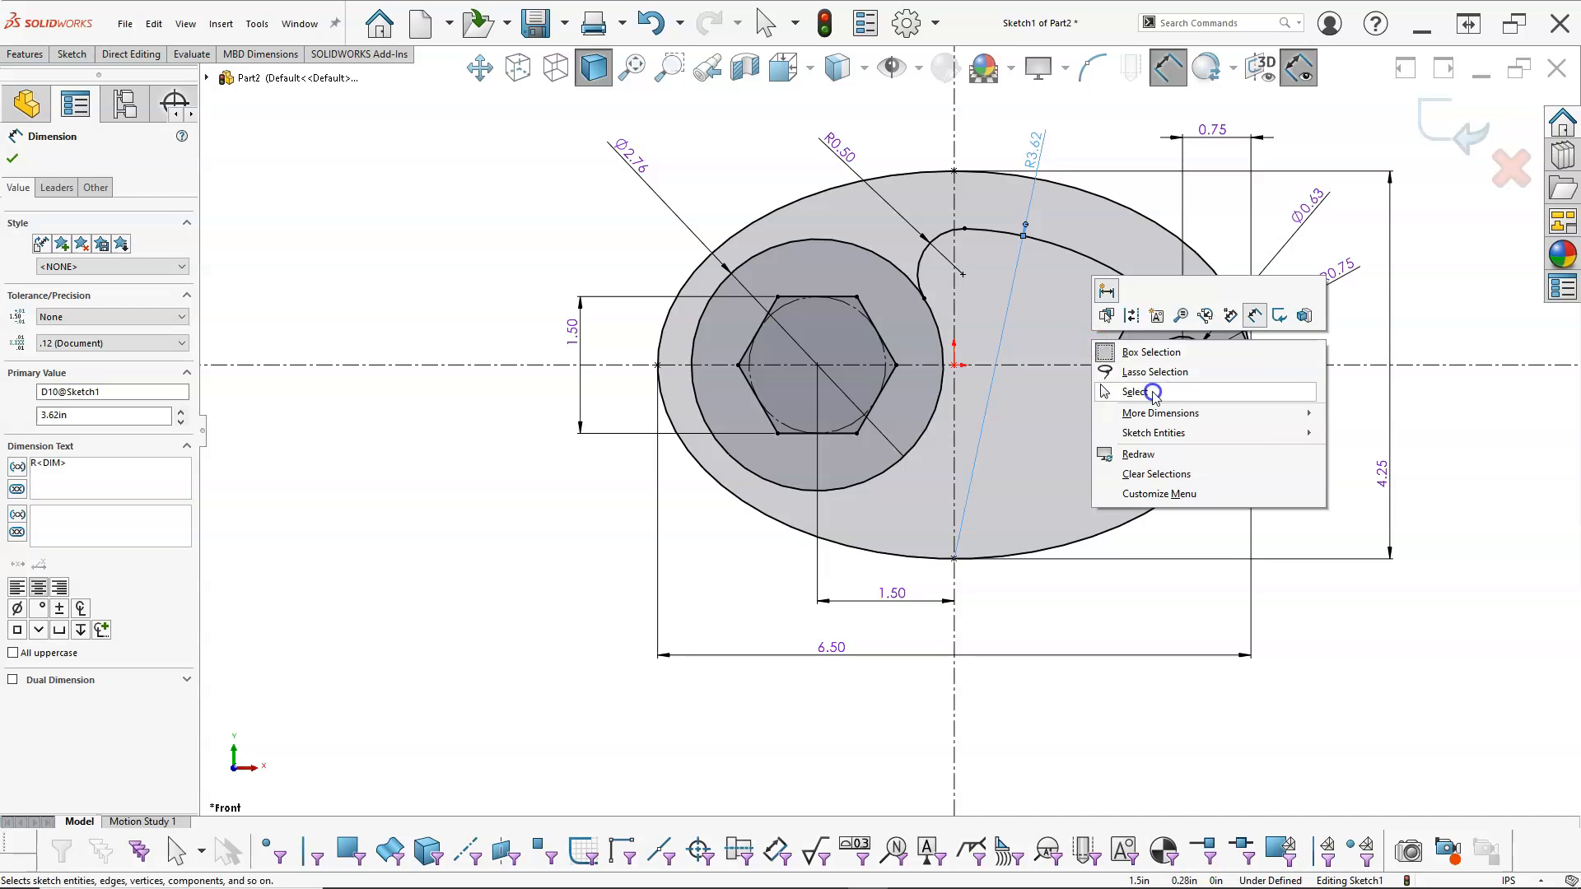
Step: Sketch a tangent arc of about 0.27 in radius from the large arc's free end down to the 0.75 in radius circle
right_click(1052, 312)
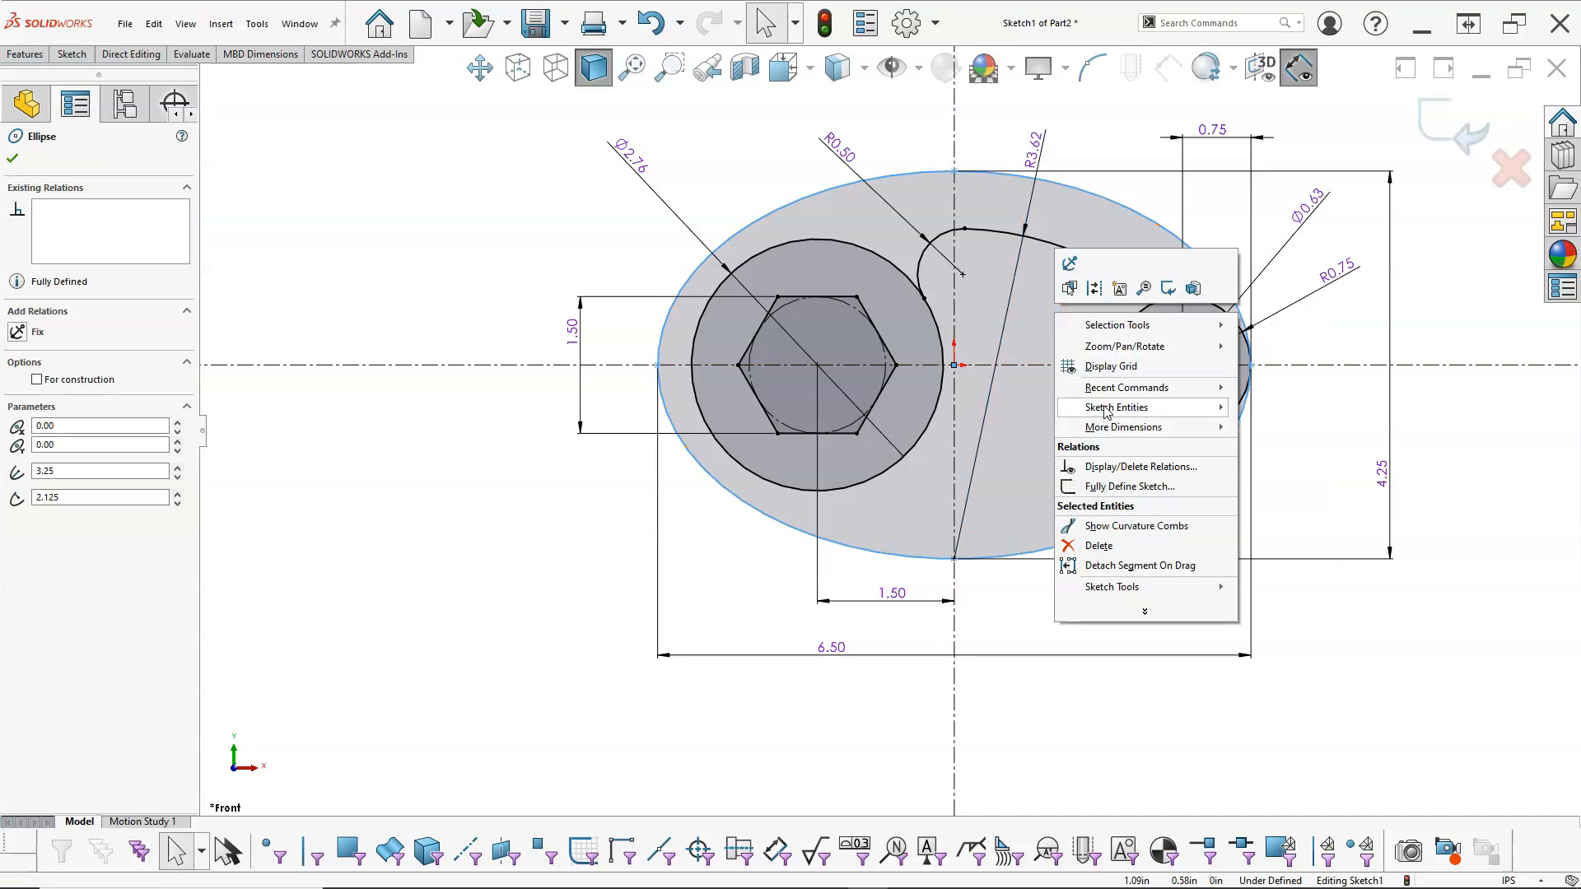
mouse_move(1104, 409)
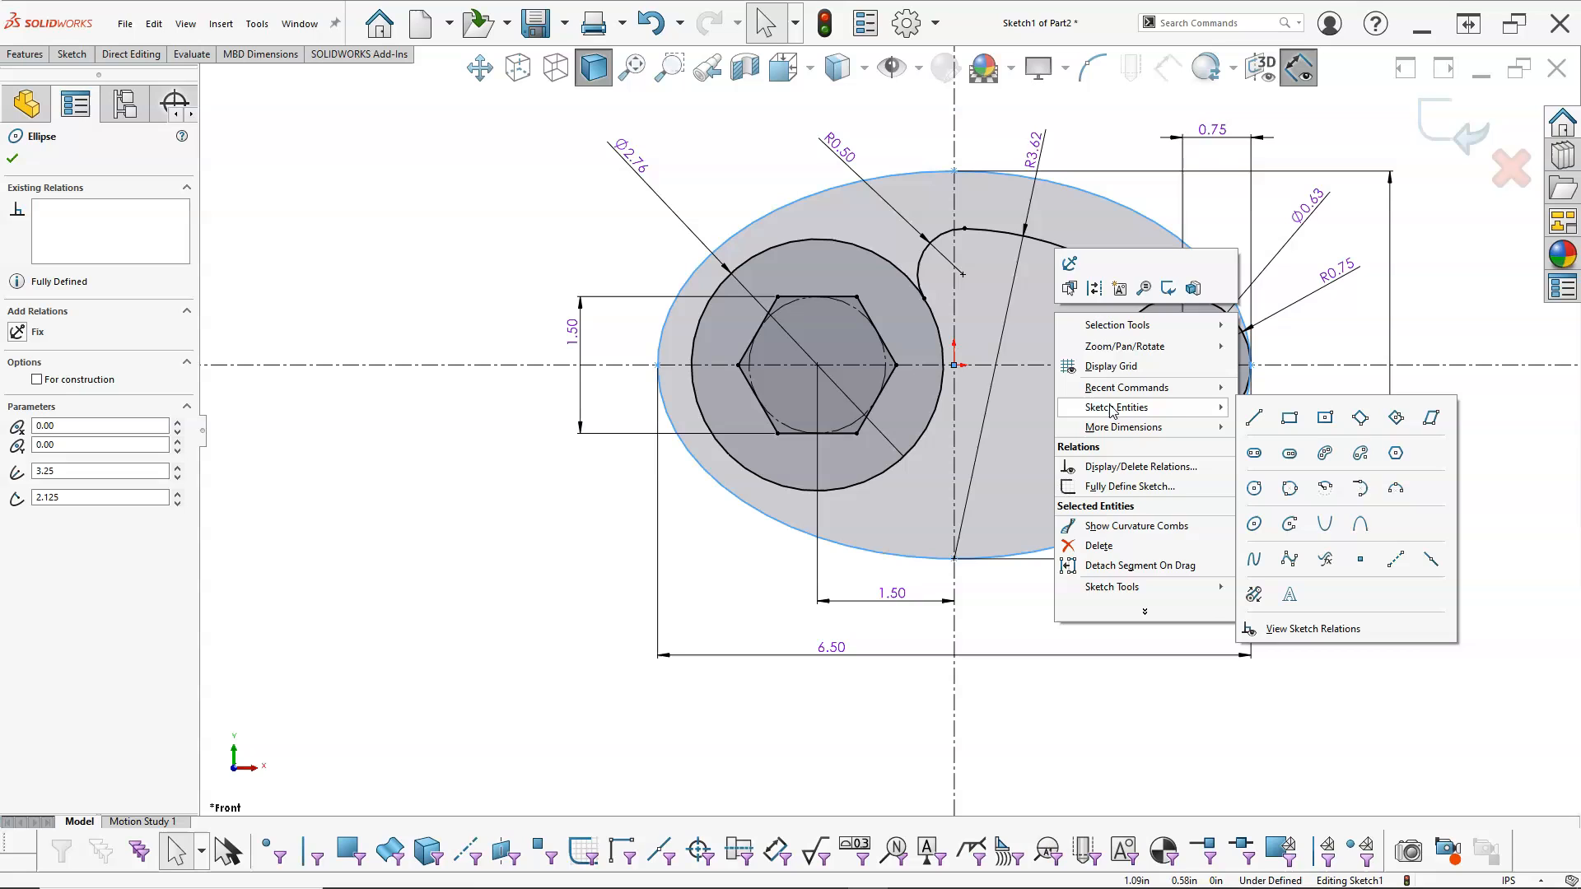
left_click(1360, 490)
left_click(1130, 280)
right_click(1078, 346)
left_click(1111, 349)
Step: Make the new small arc tangent to the 0.75 in radius circle
left_click(1132, 321)
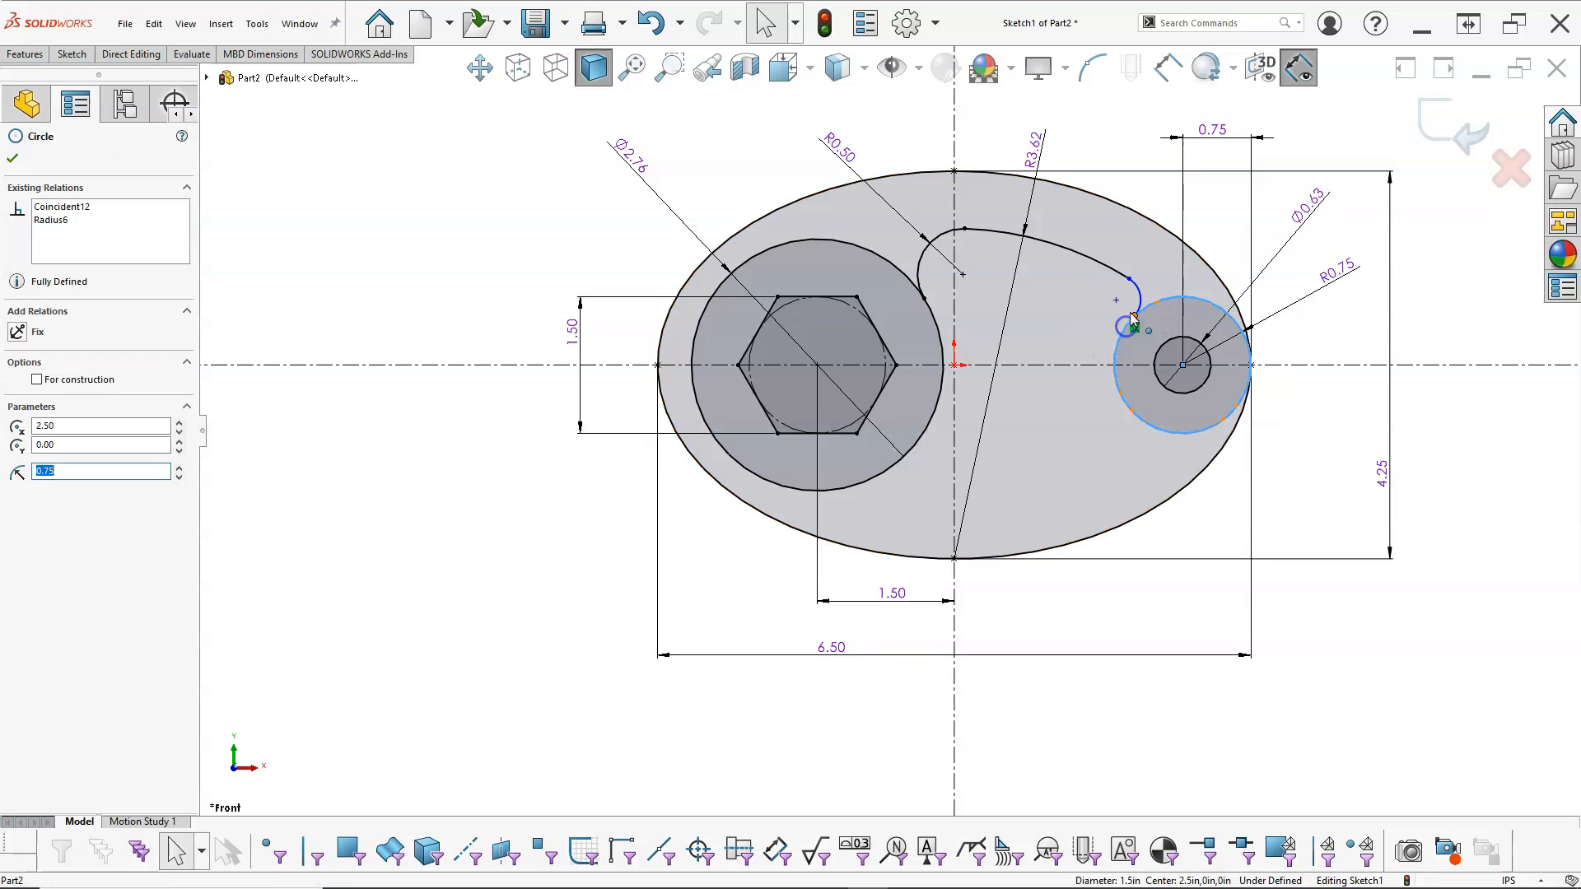
left_click(1140, 301)
left_click(1186, 240, "ctrl")
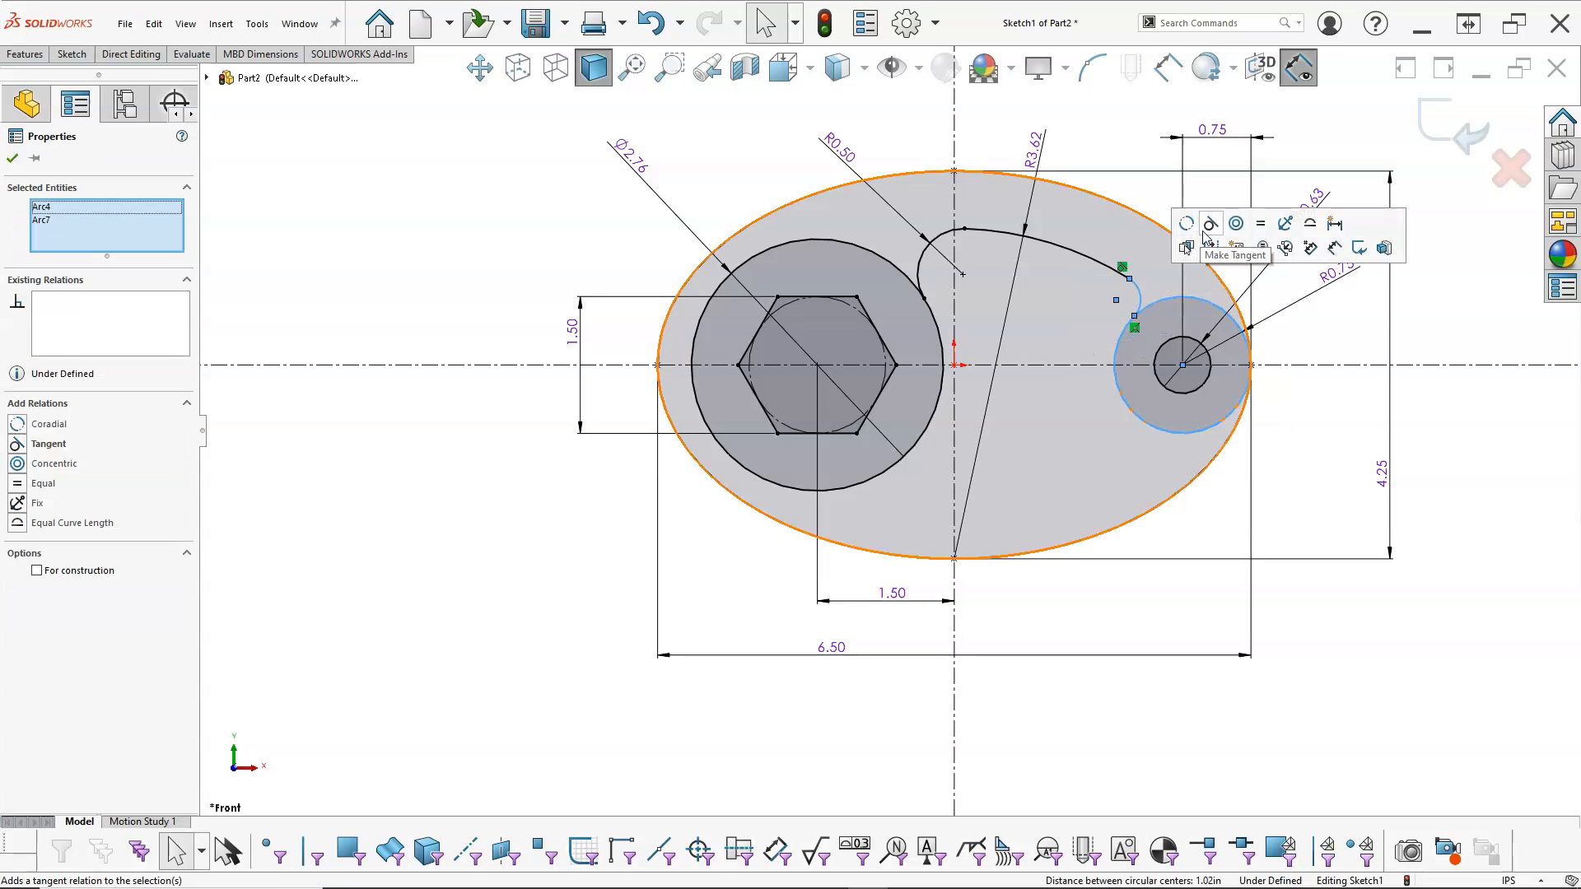
left_click(1204, 235)
left_click(1226, 531)
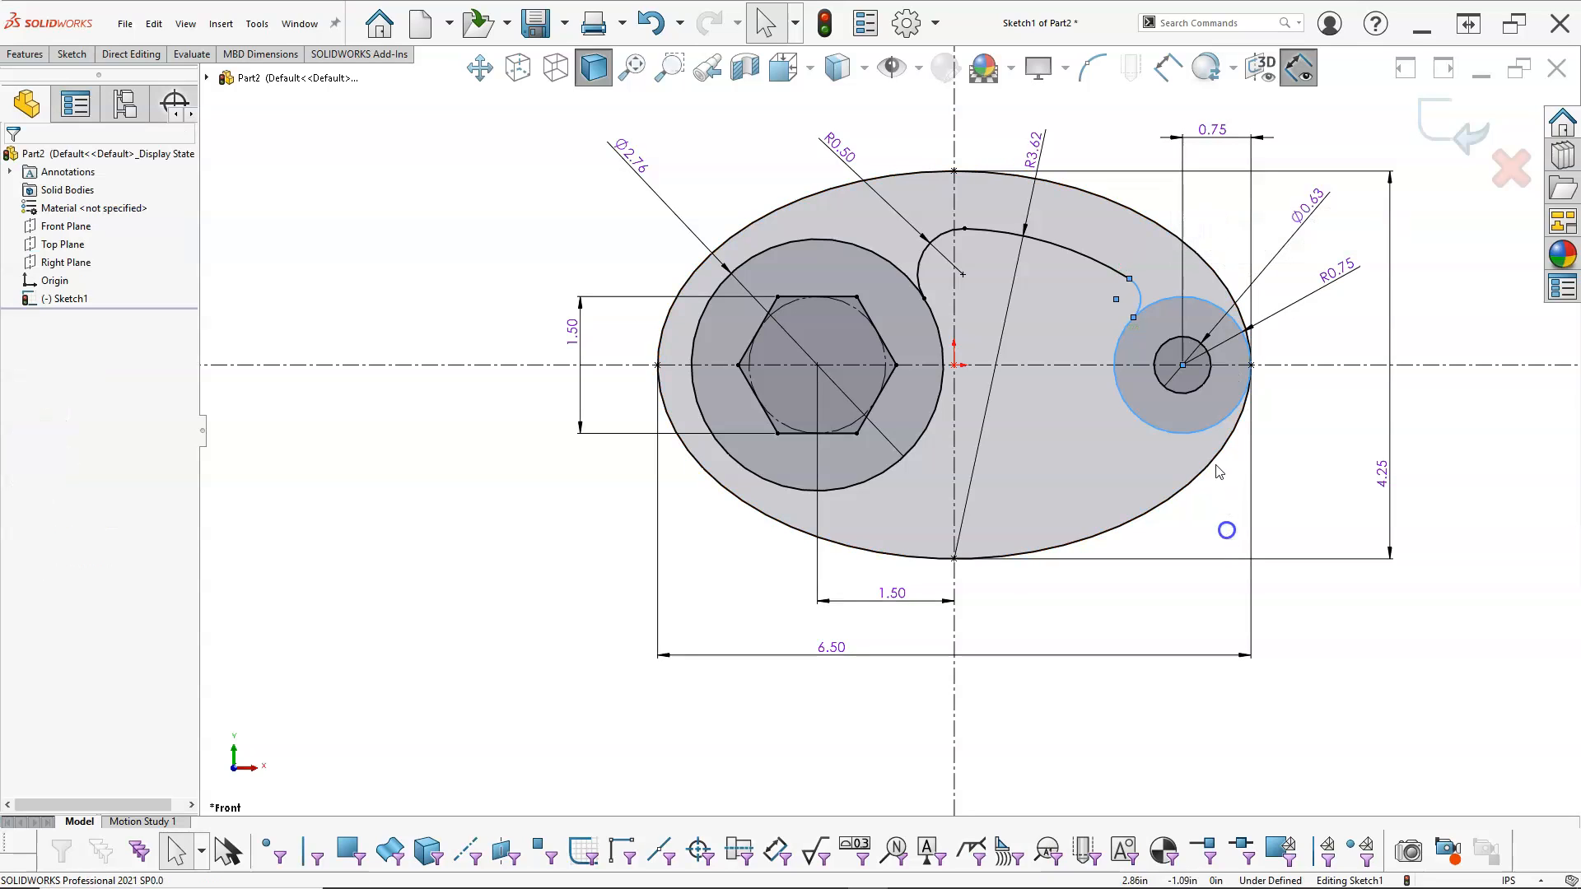
Step: Dimension the small arc beside the 0.75 in radius circle with a radius of 0.25 in
right_click(1140, 299)
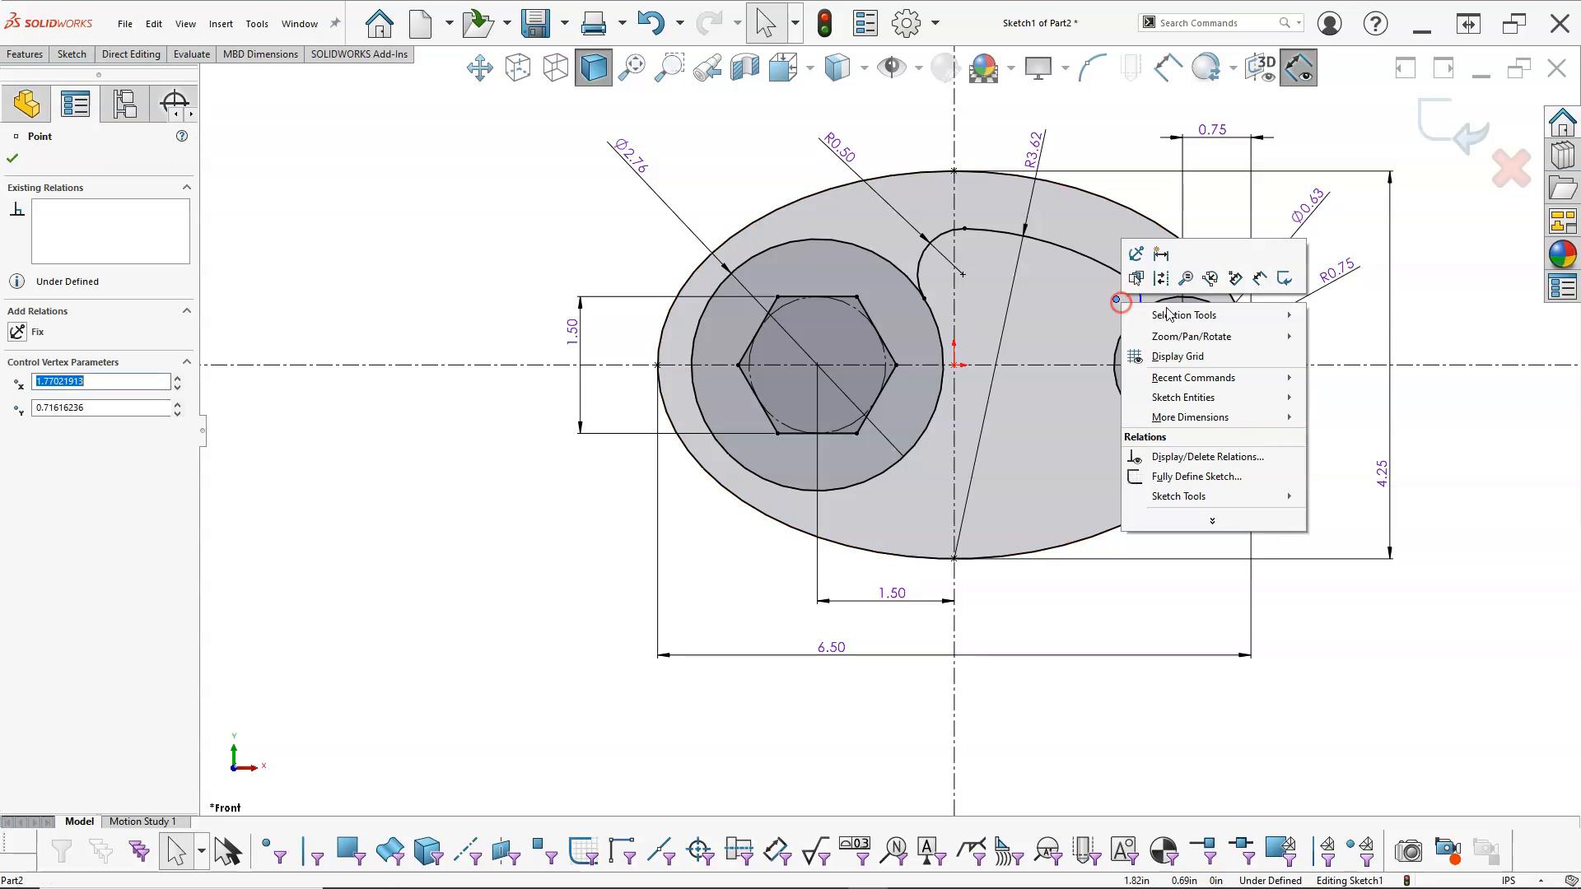
left_click(1251, 277)
left_click(1150, 290)
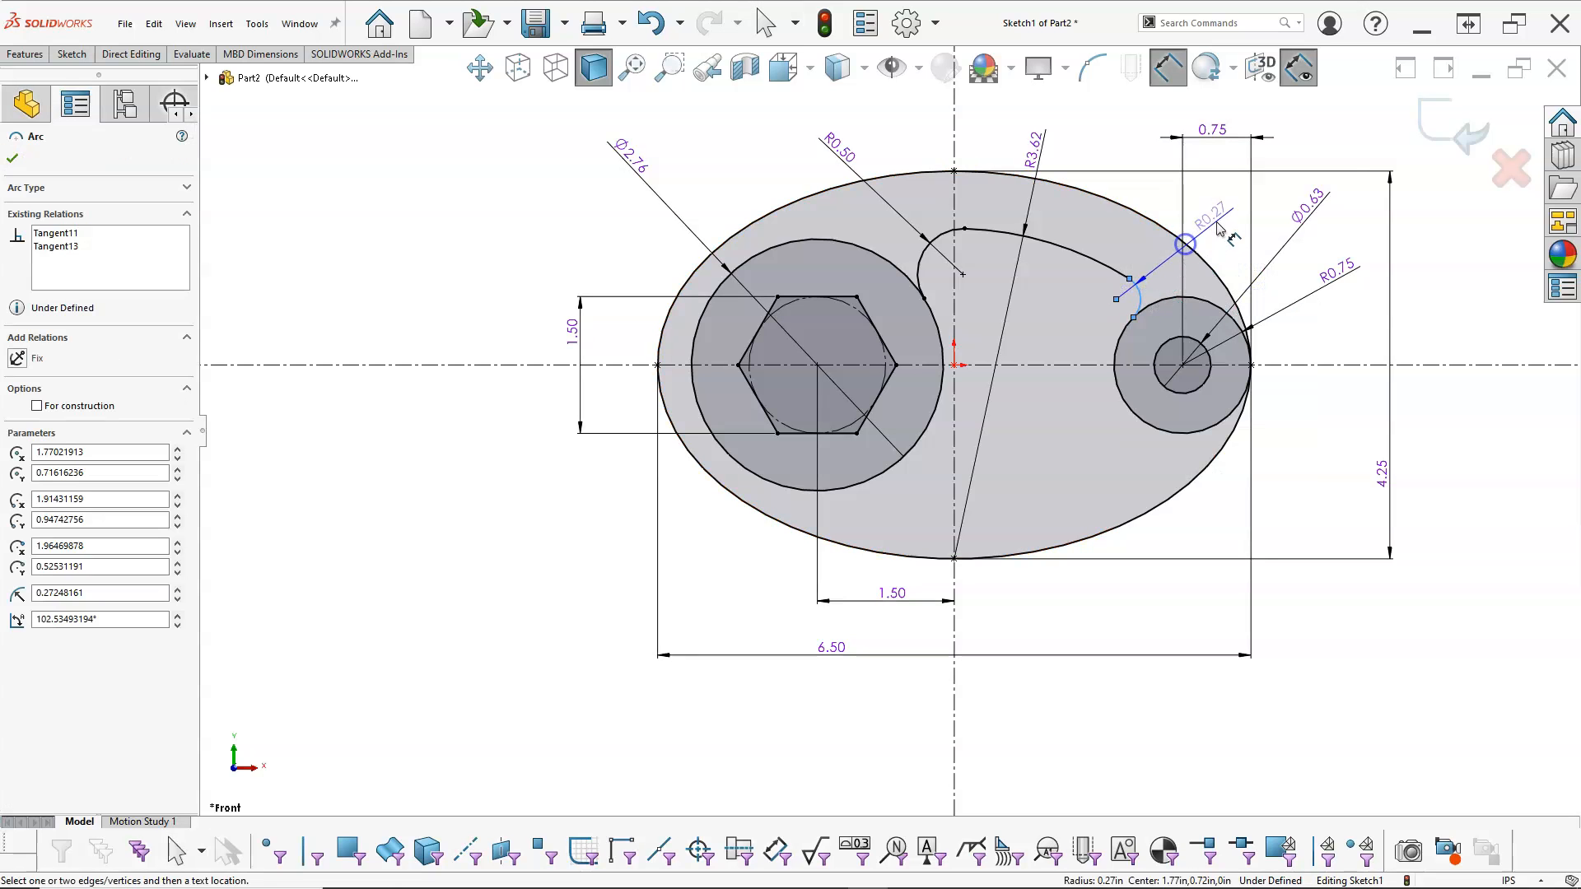
left_click(1218, 224)
type("0.25")
key("Return")
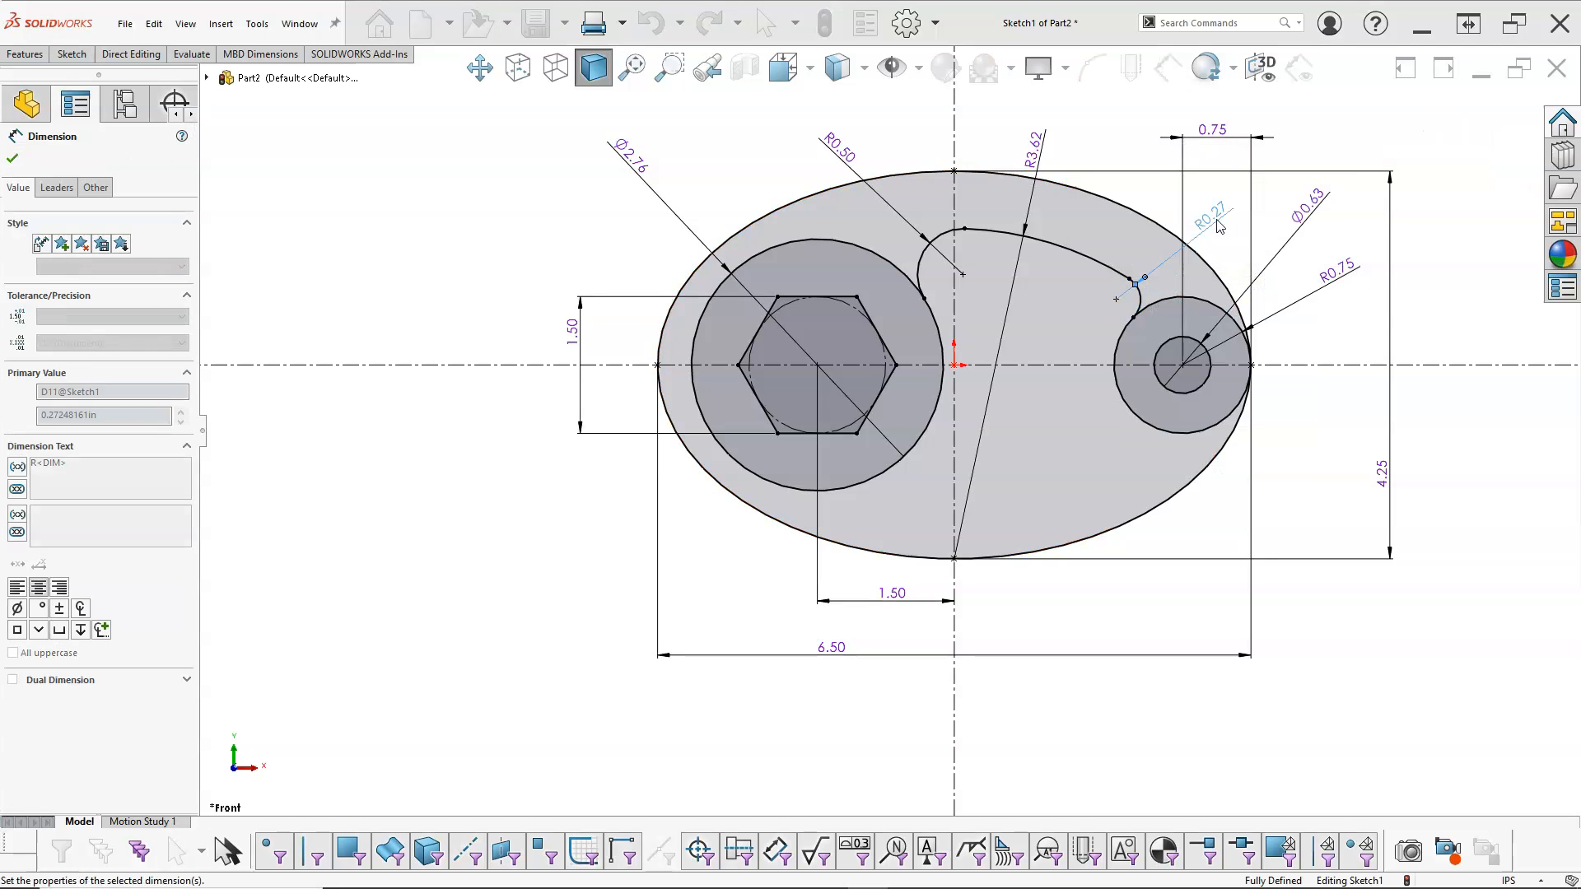
right_click(1125, 145)
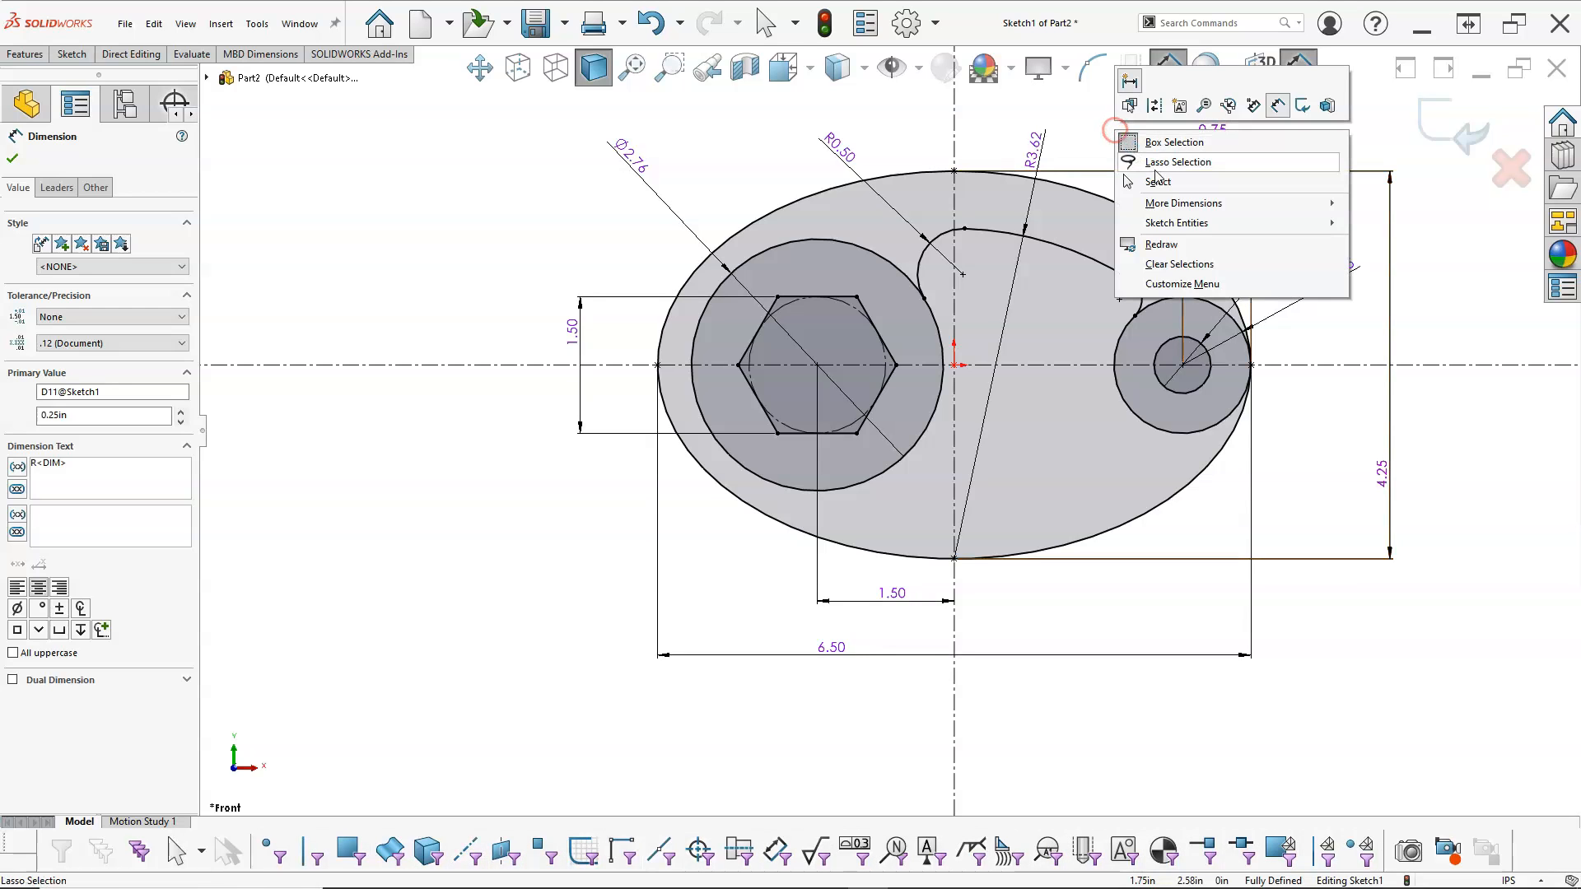
left_click(1157, 177)
Step: Mirror the three connected cutout arcs about the horizontal centerline, keeping the originals
left_click(1139, 300)
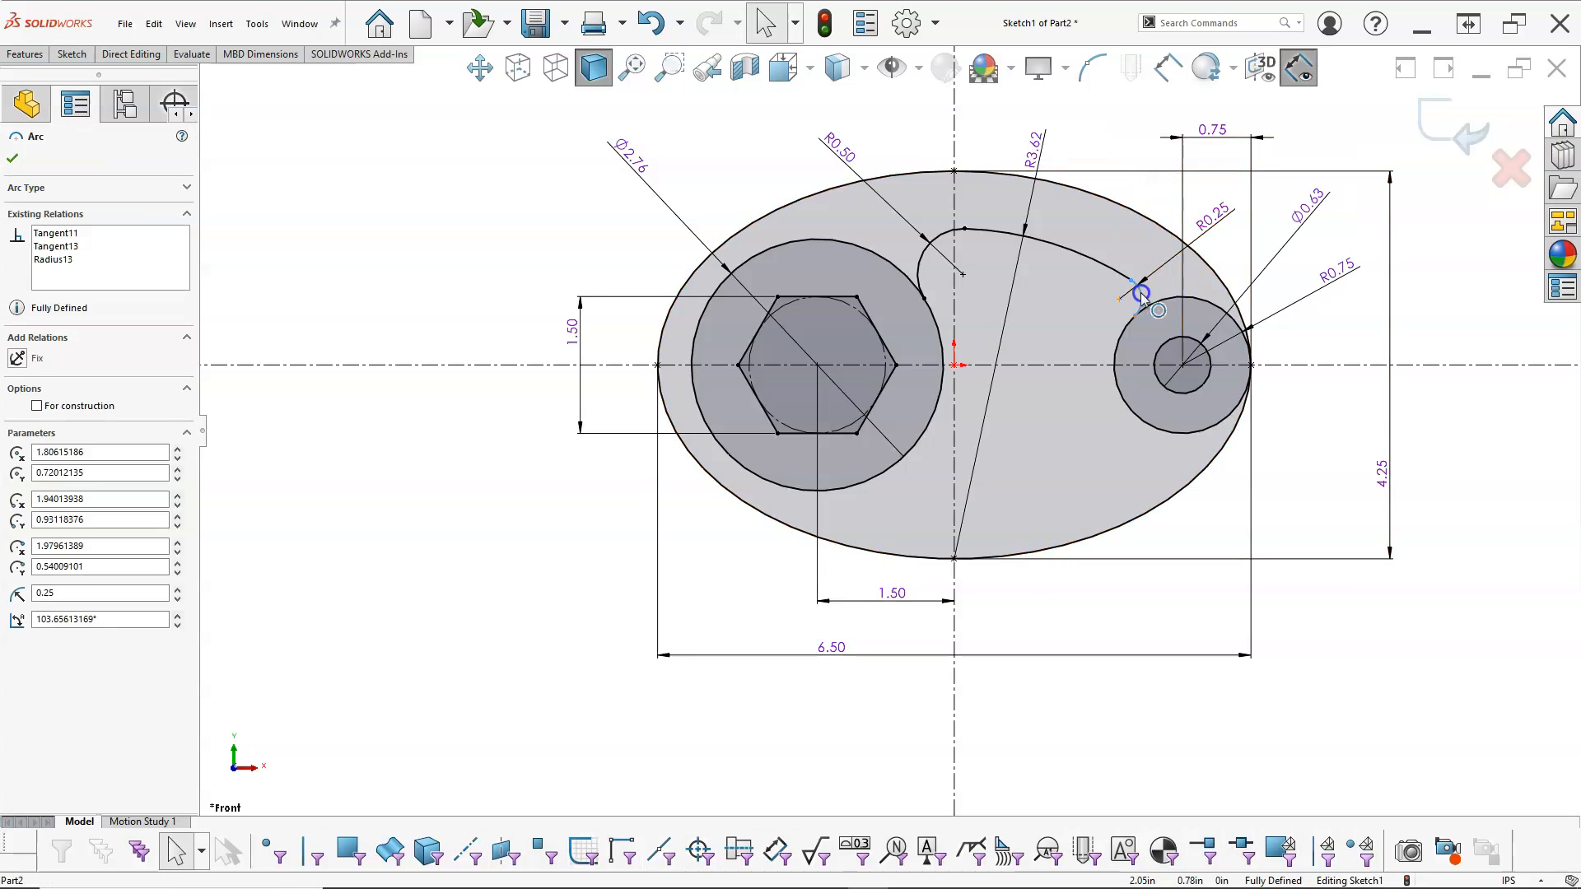
left_click(1101, 270, "ctrl")
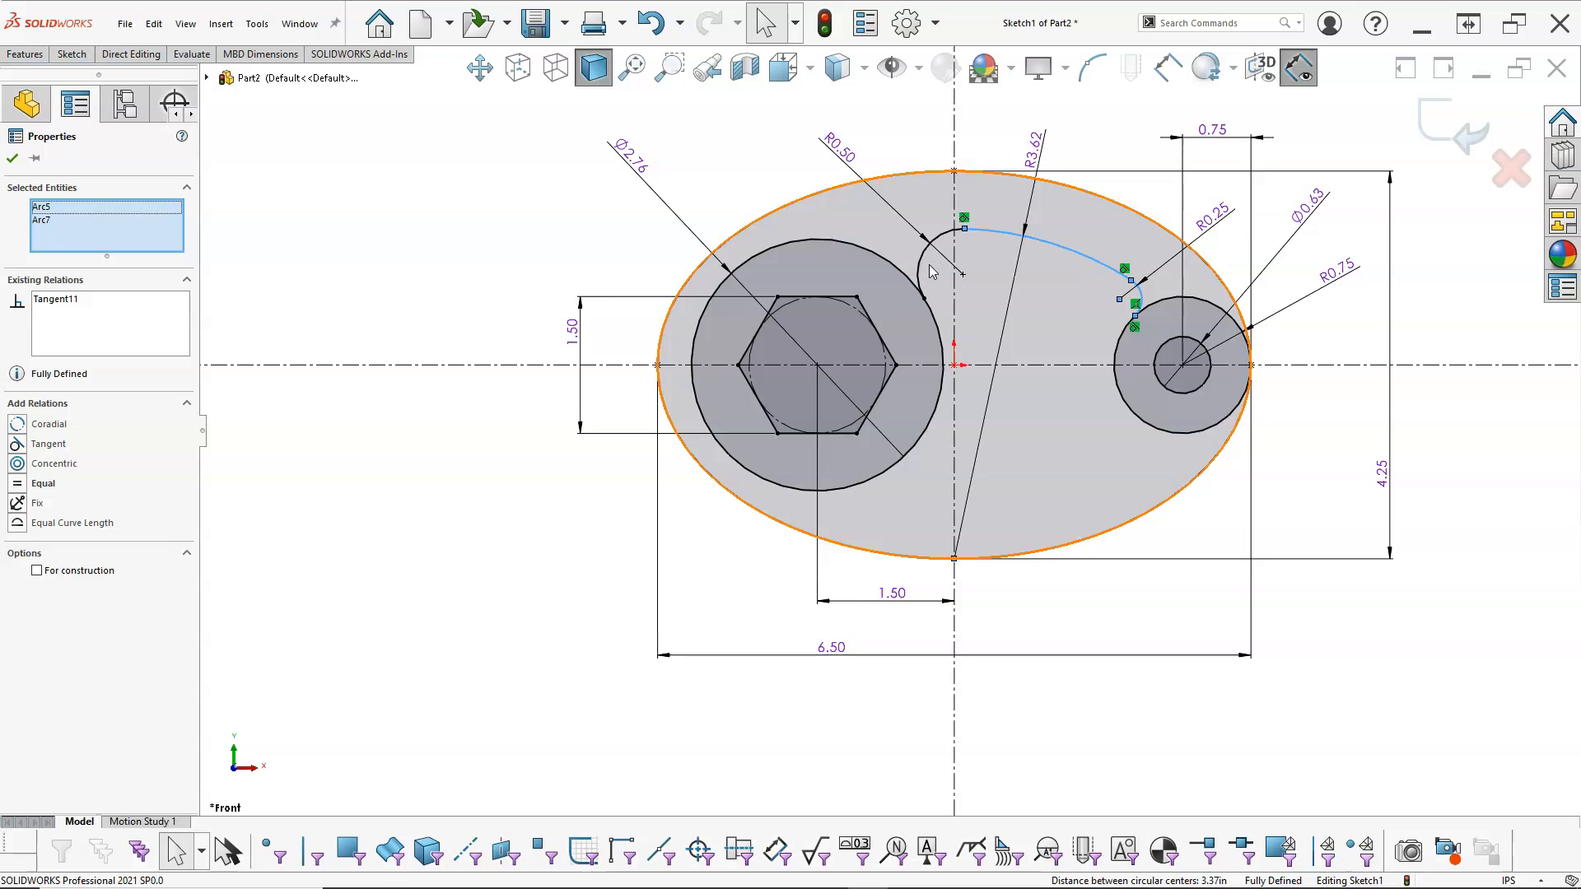
left_click(928, 272, "ctrl")
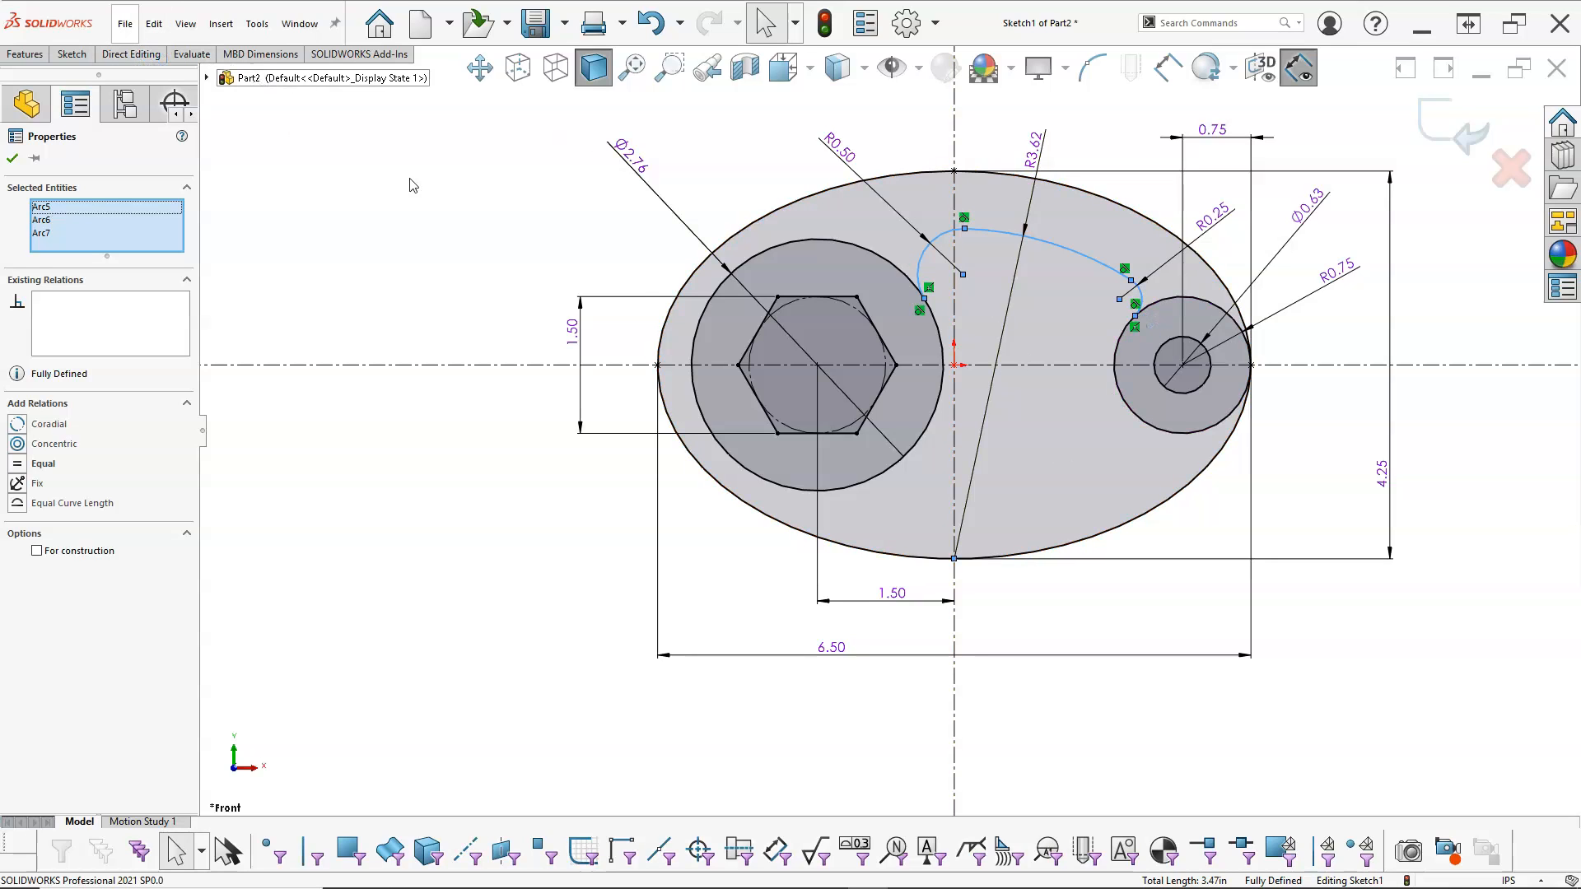
left_click(71, 53)
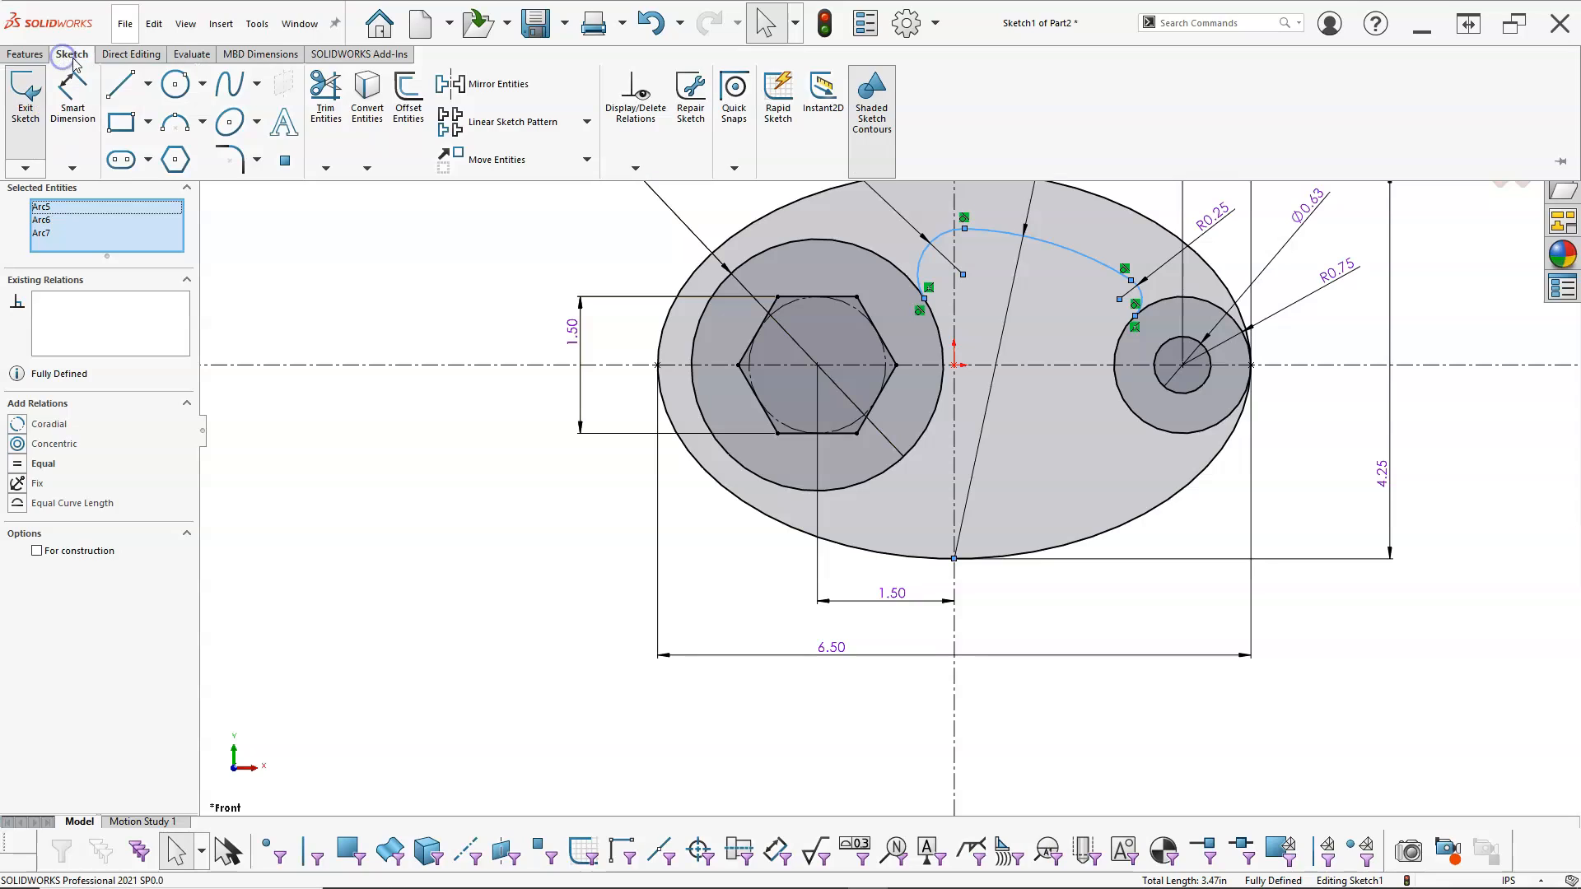
right_click(487, 296)
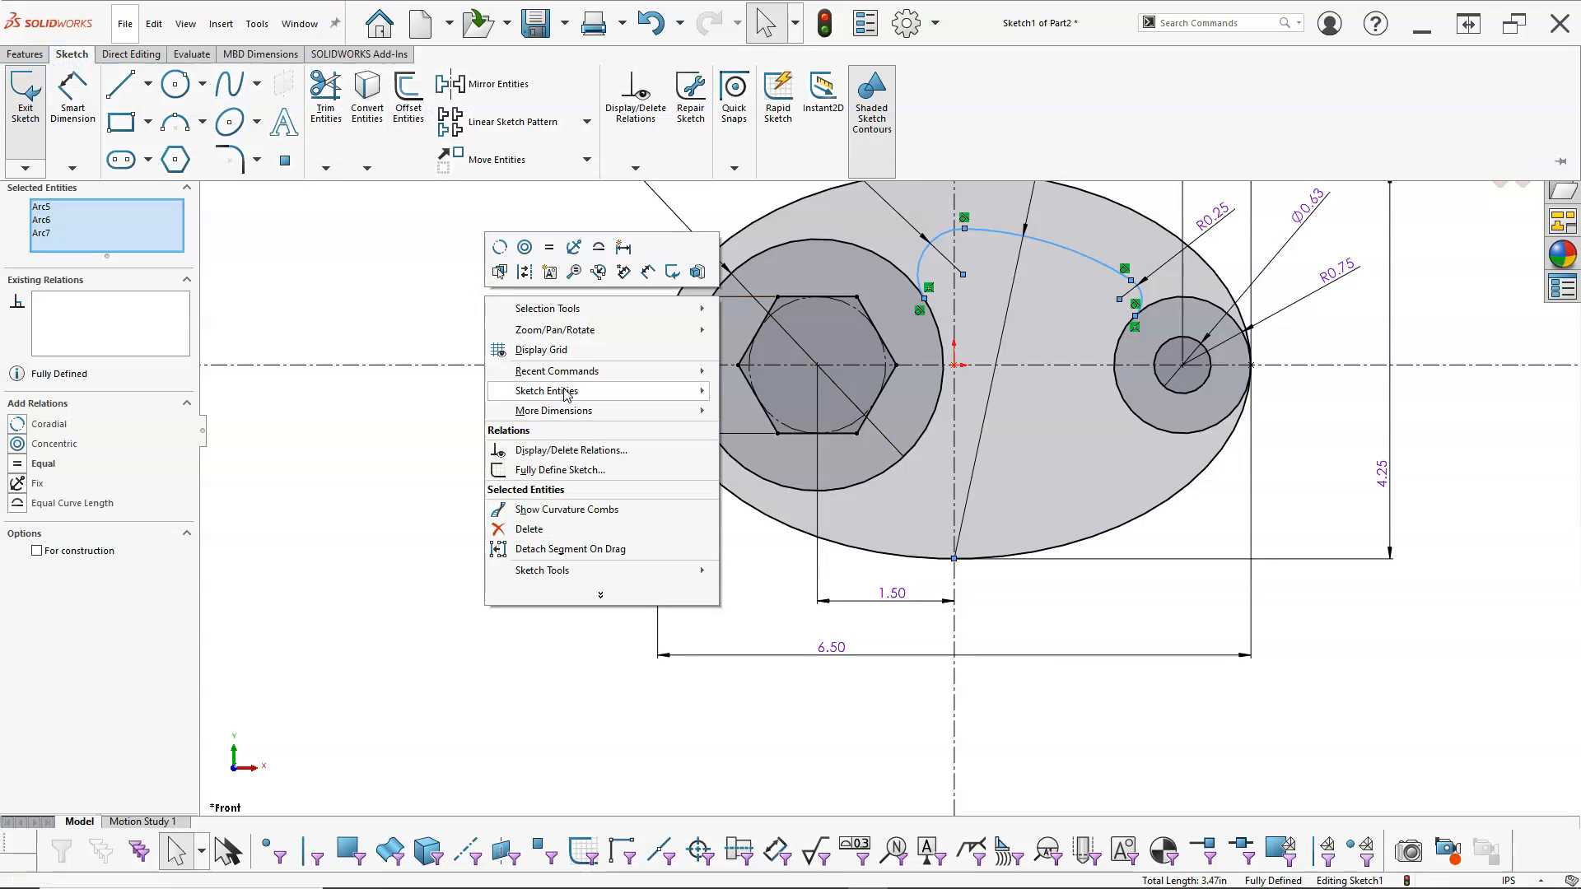
mouse_move(579, 396)
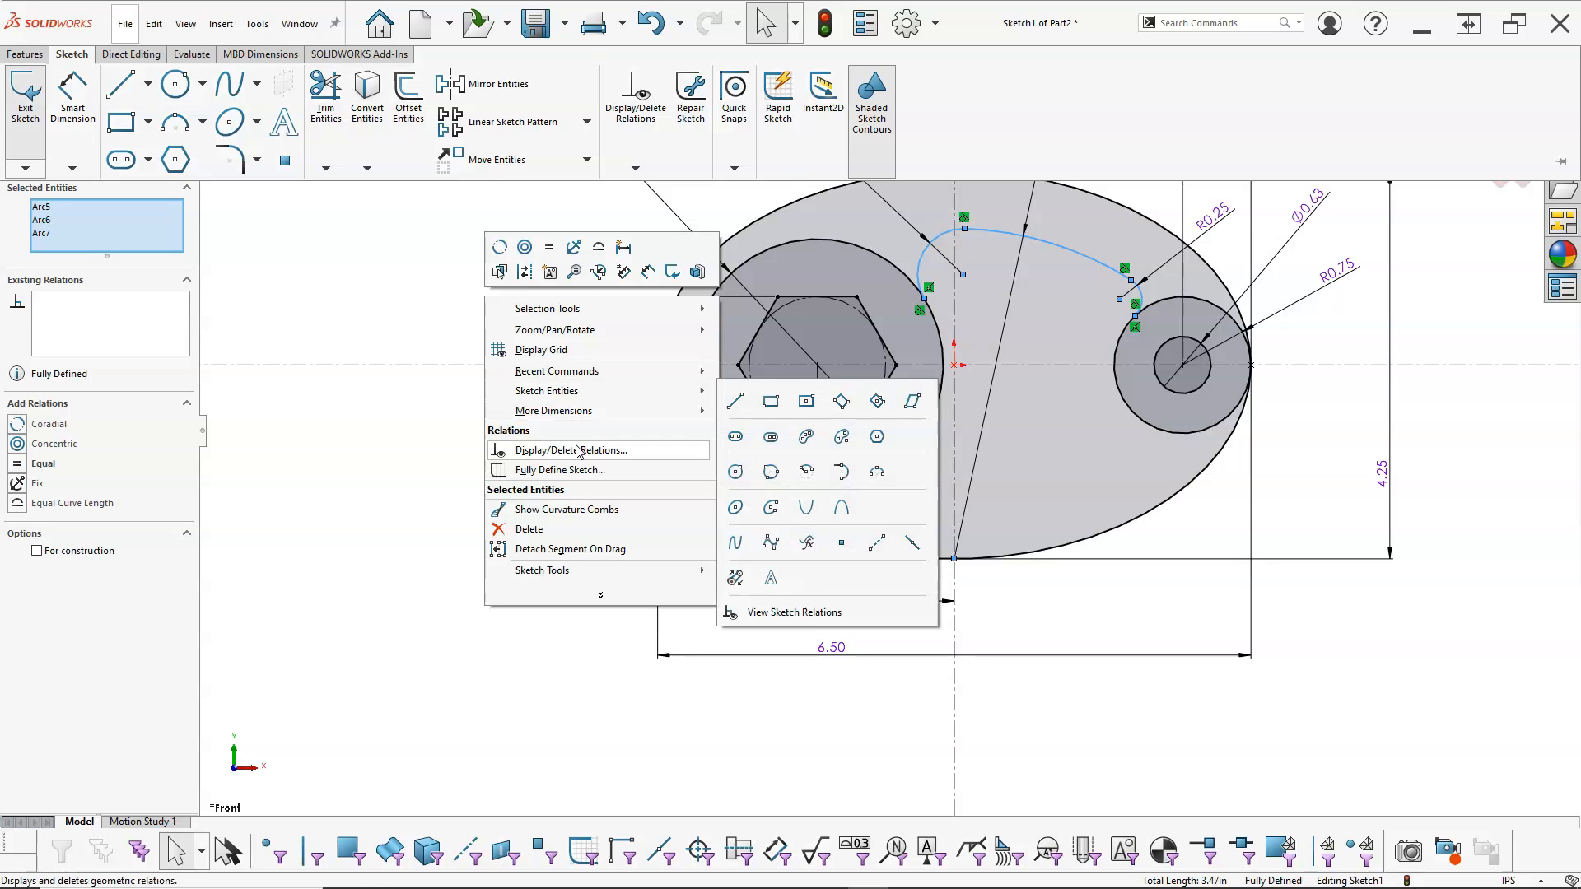
mouse_move(563, 577)
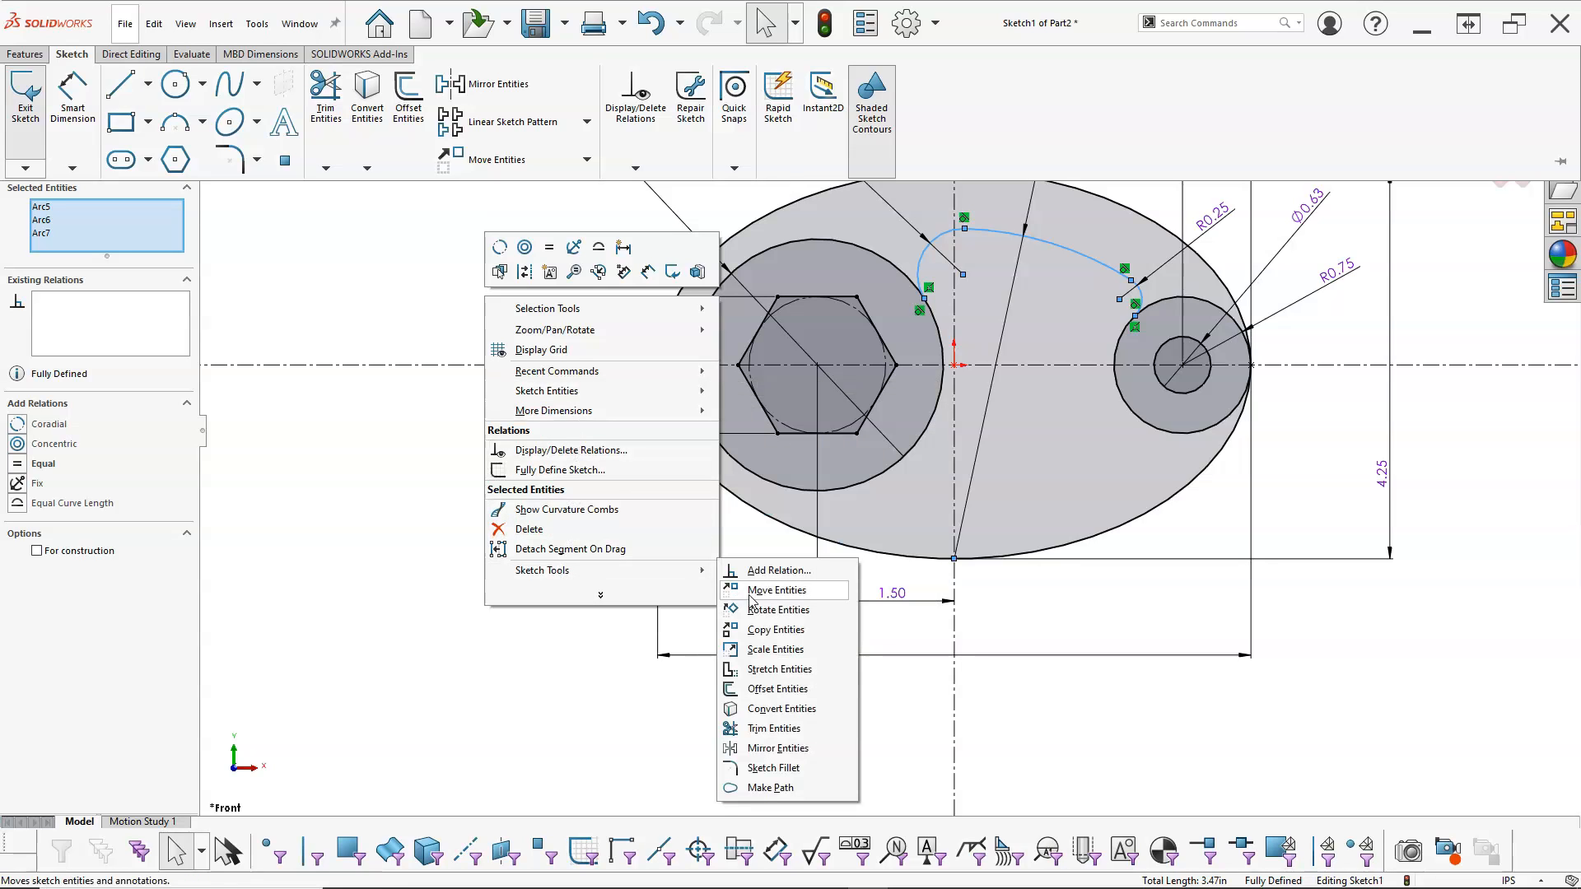
left_click(778, 749)
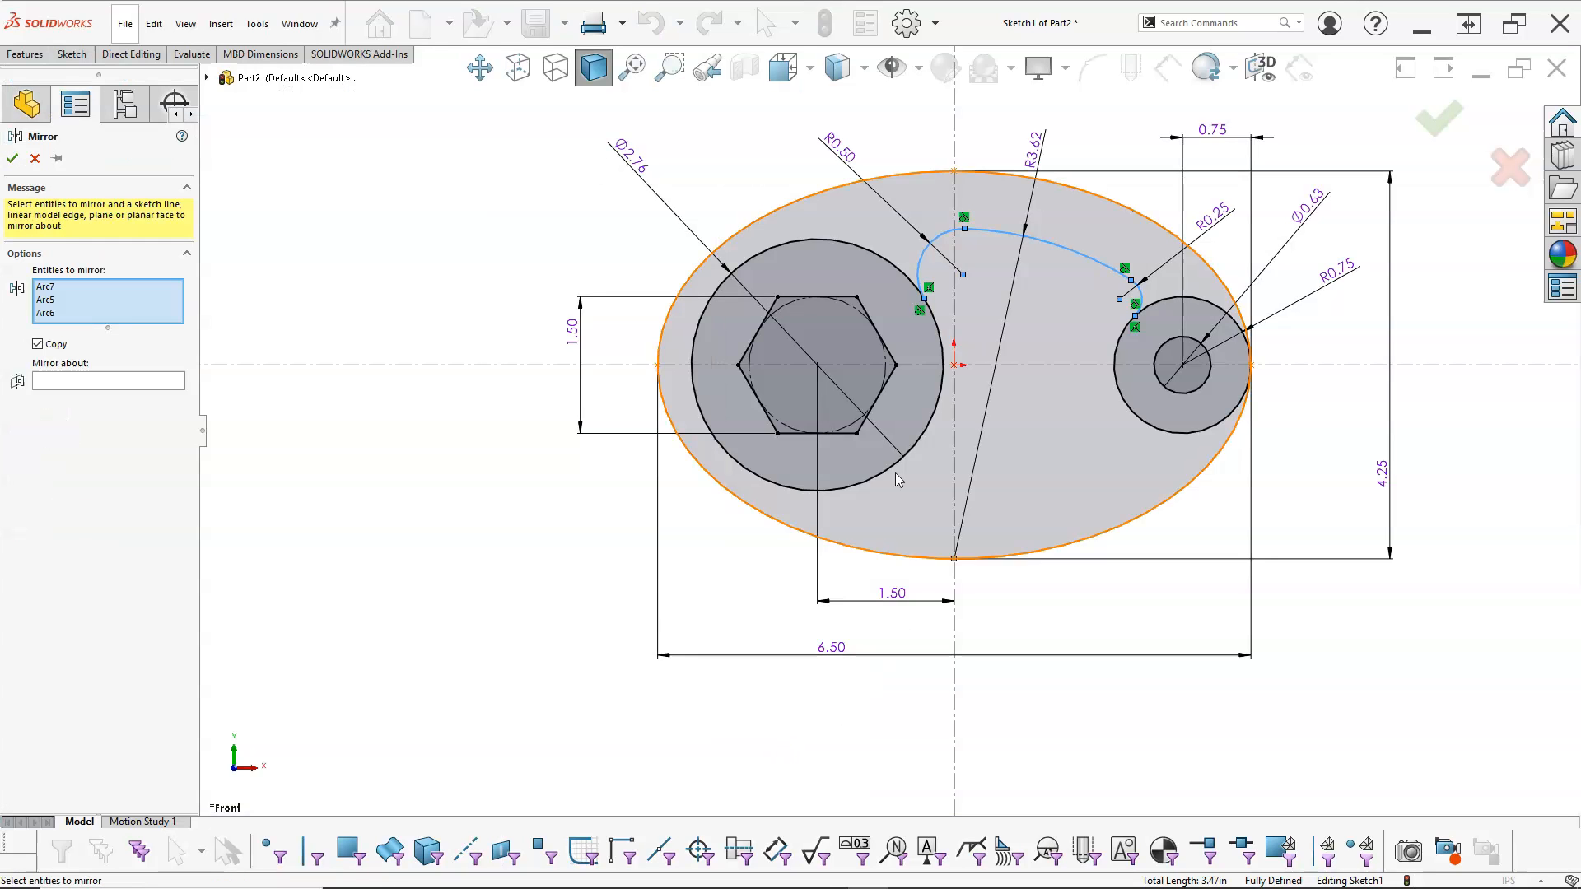
left_click(97, 382)
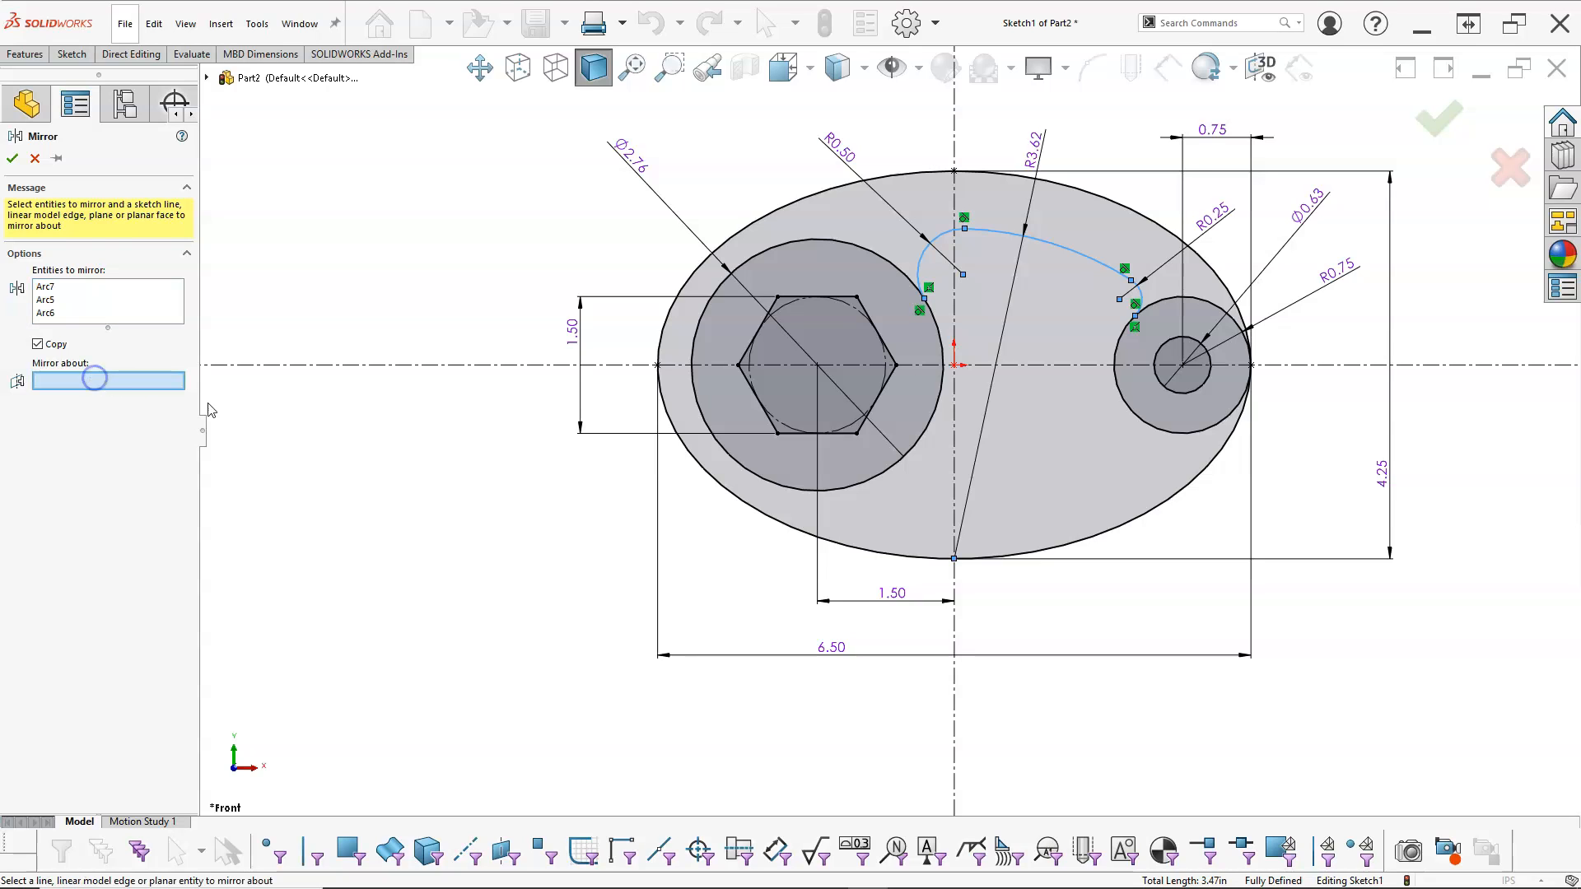
left_click(1047, 367)
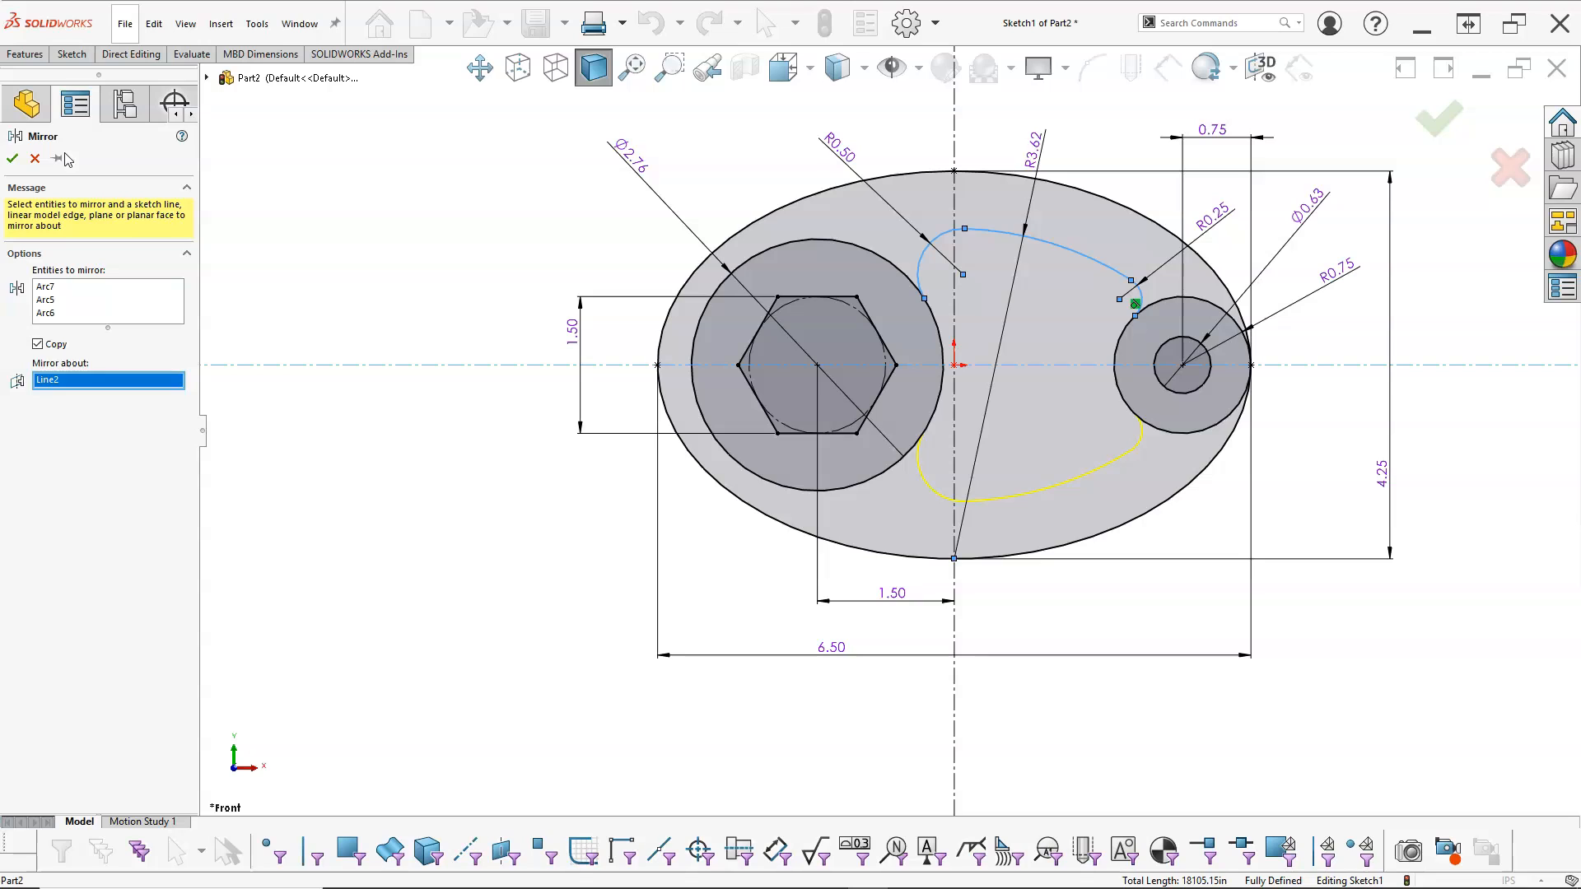
left_click(12, 159)
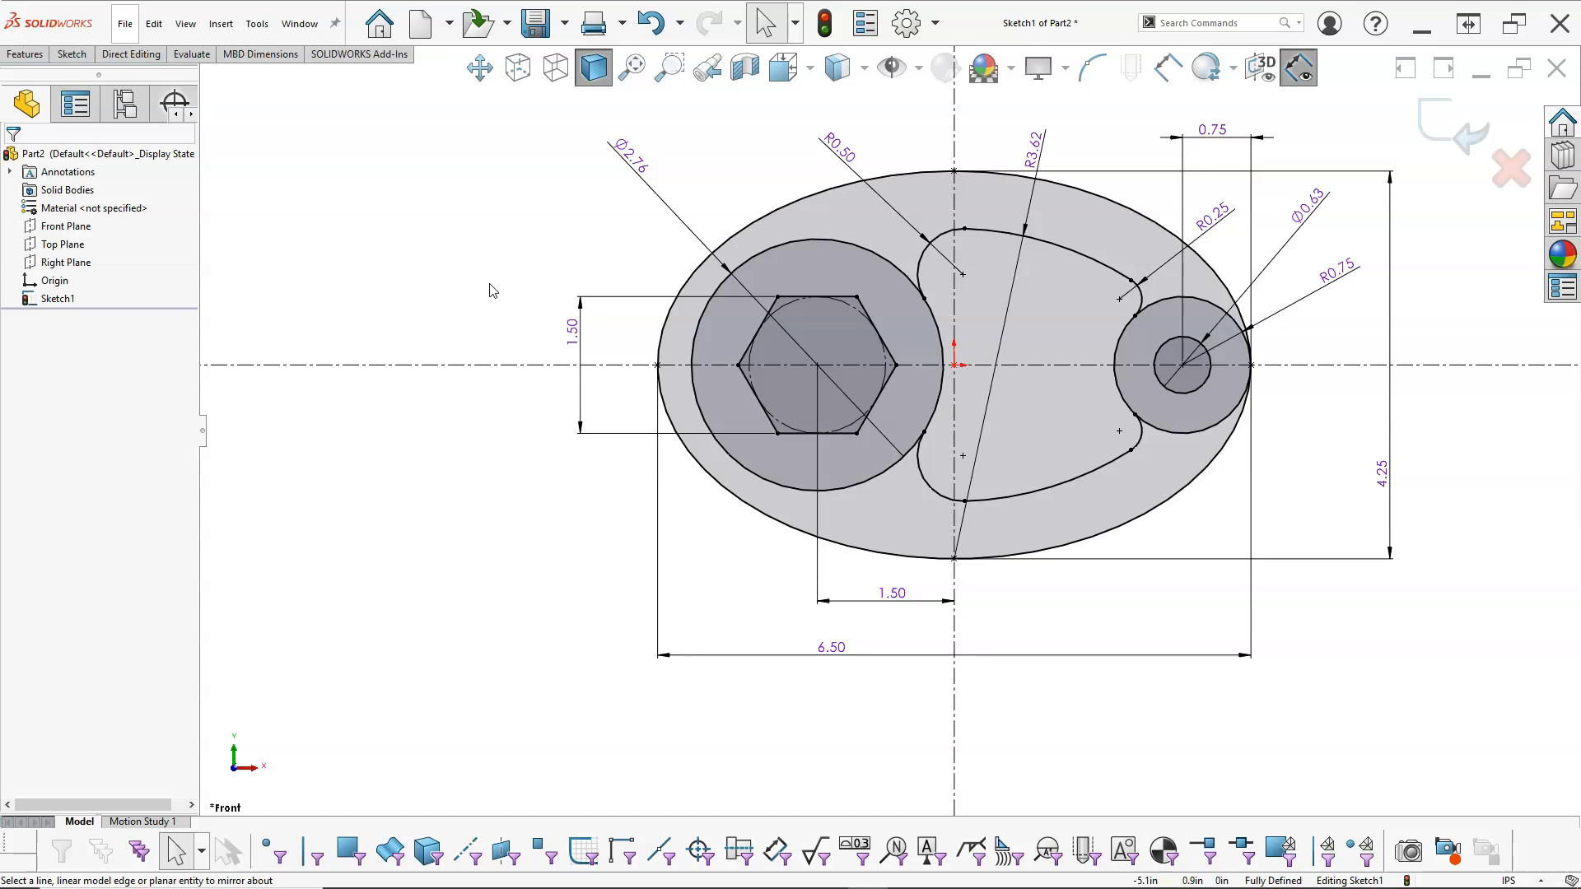
Step: Trim away the outer portion of the 0.75 in radius circle, keeping only the part that bounds the cutout
right_click(504, 299)
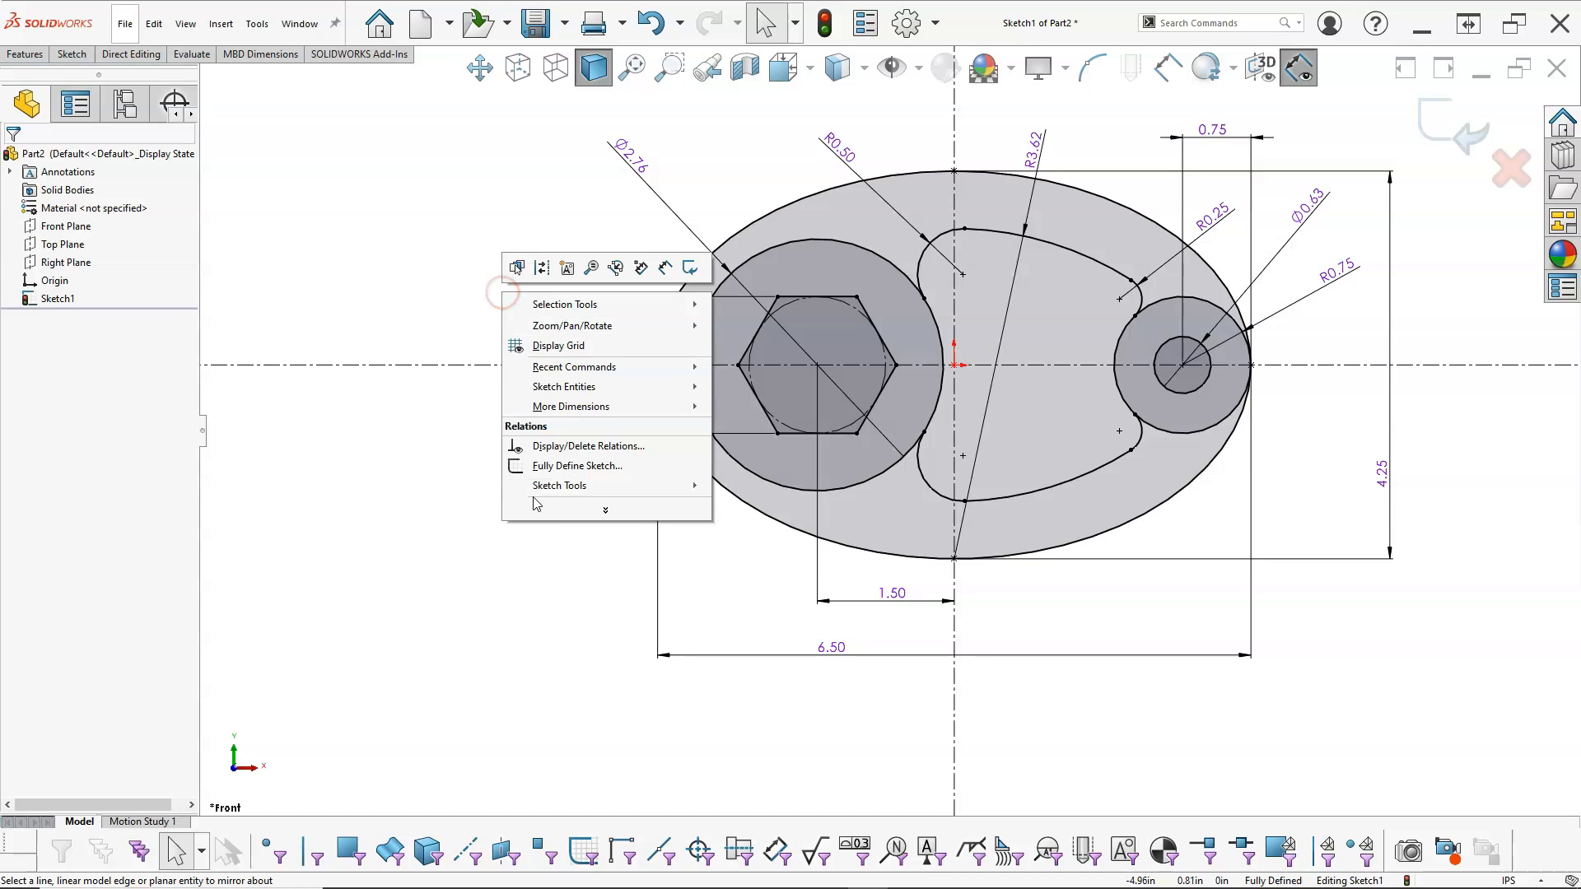
mouse_move(554, 494)
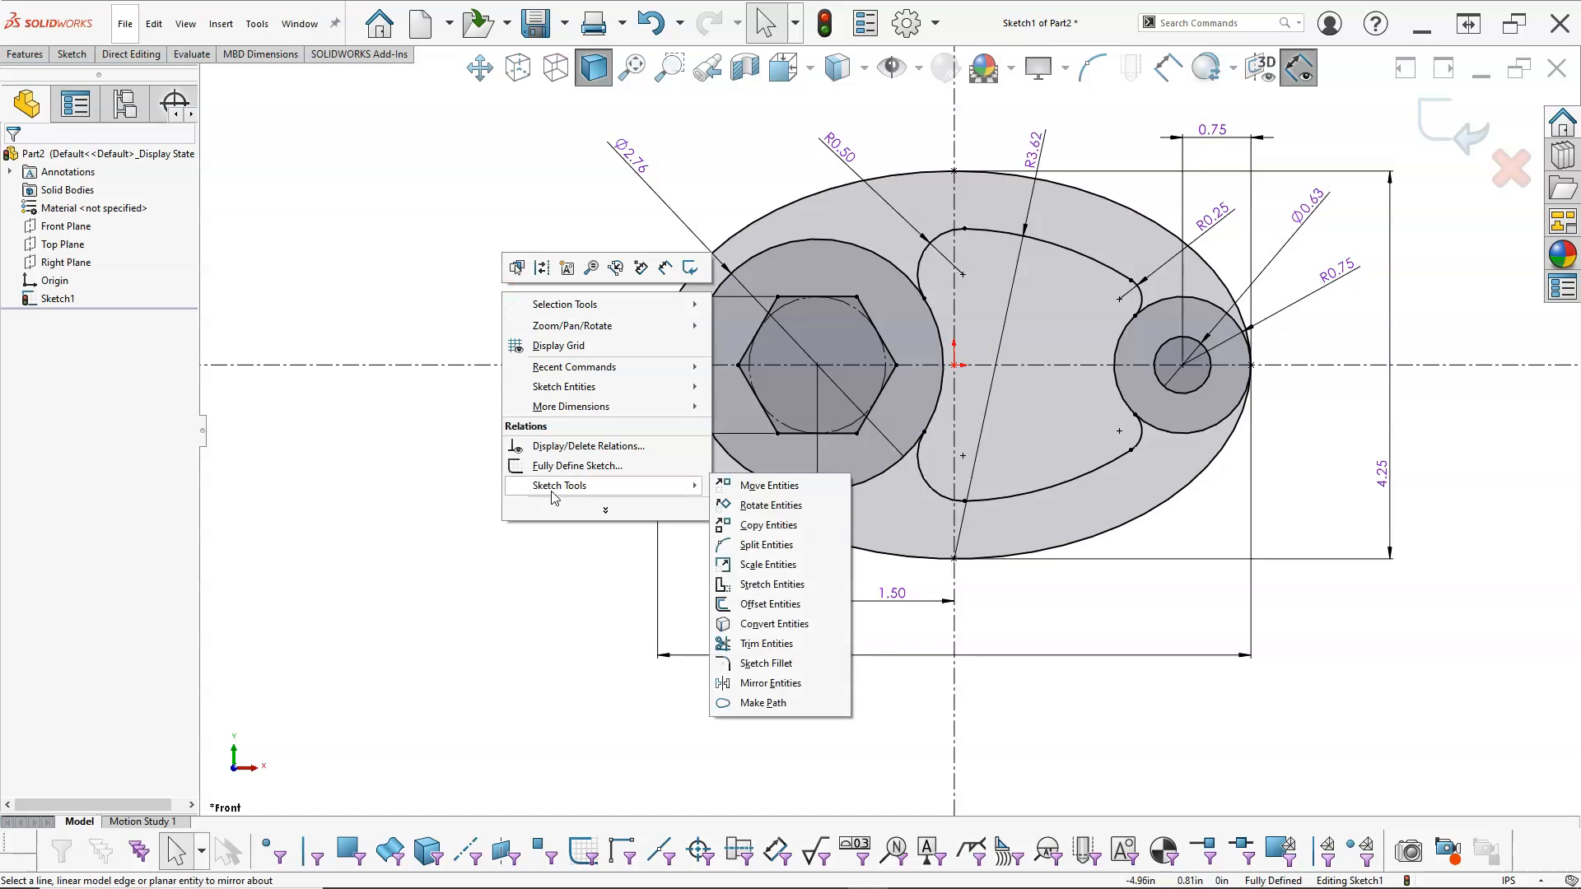
left_click(758, 644)
left_click(1168, 432)
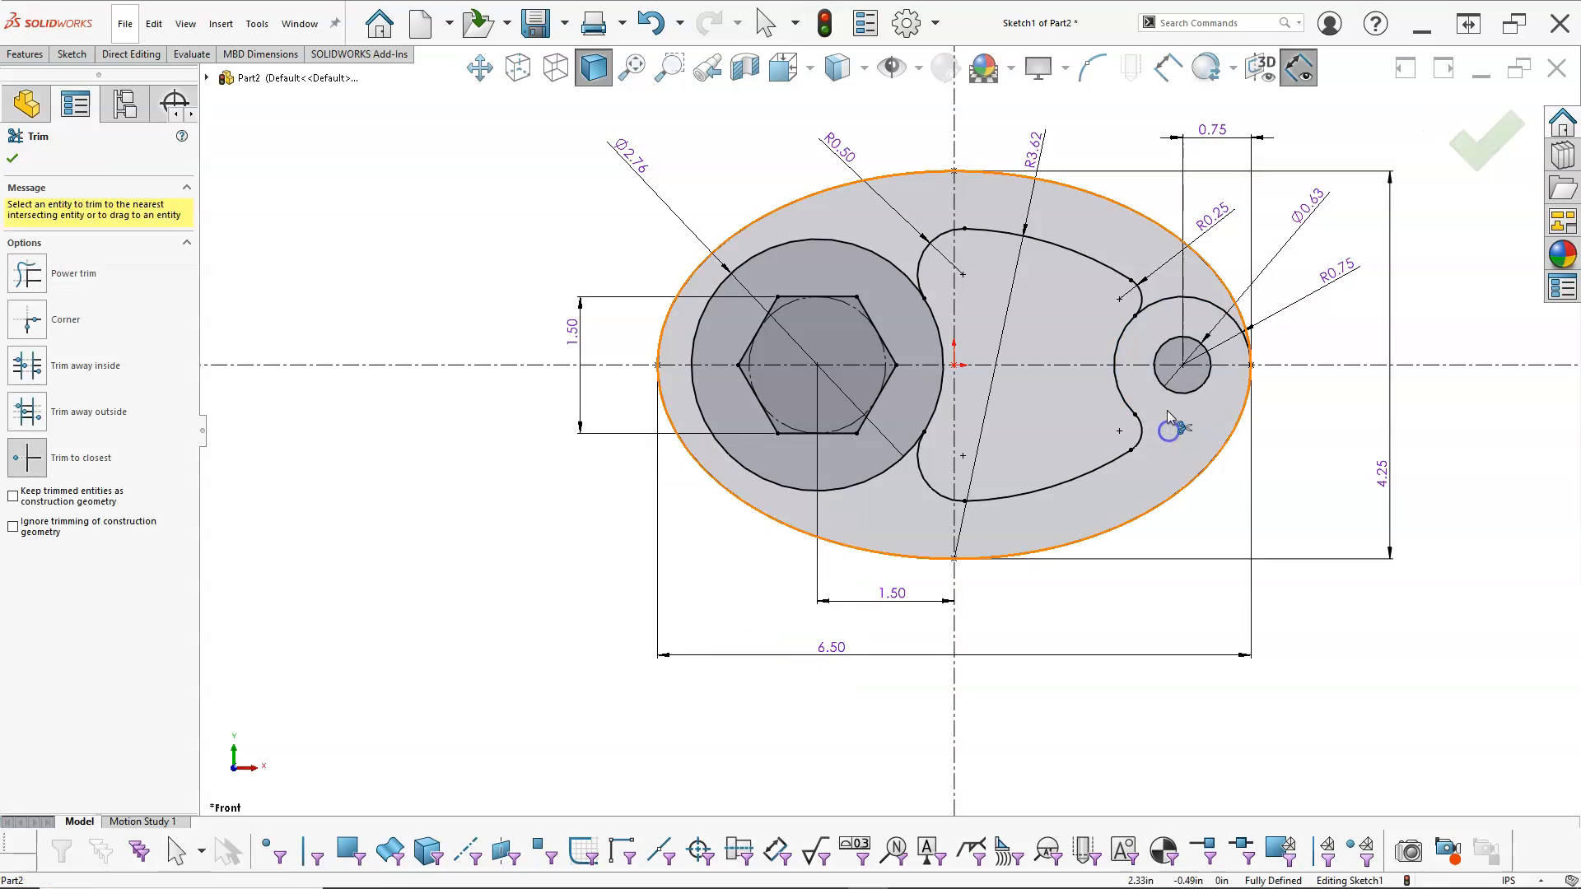
right_click(517, 169)
left_click(544, 215)
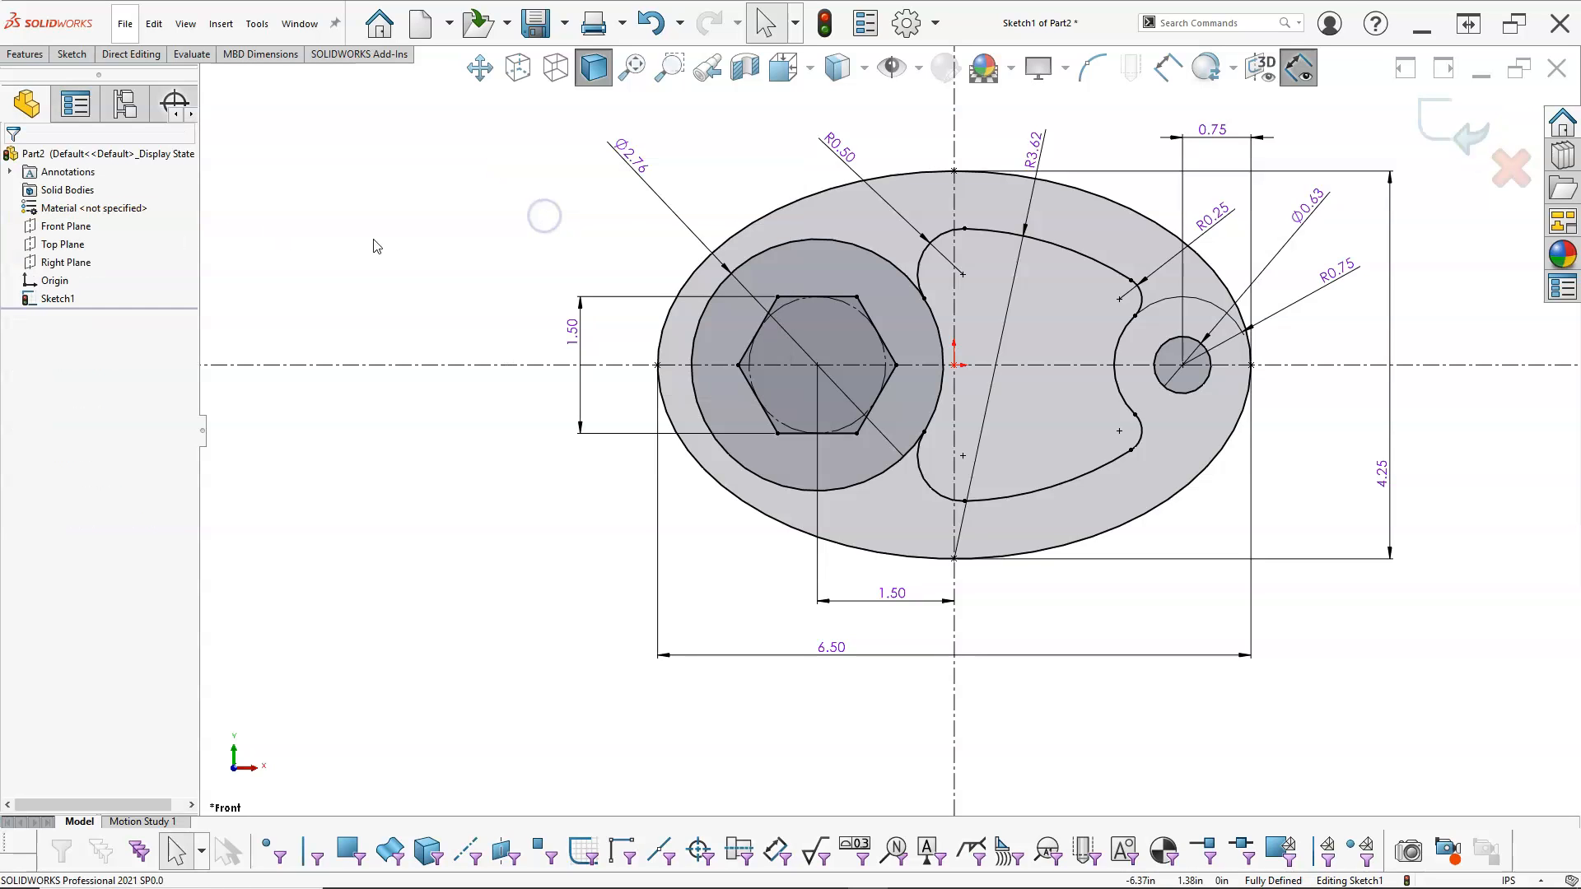
Step: Exit the finished plate sketch and clear its selection
key("f")
scroll(925, 329, "down", 3)
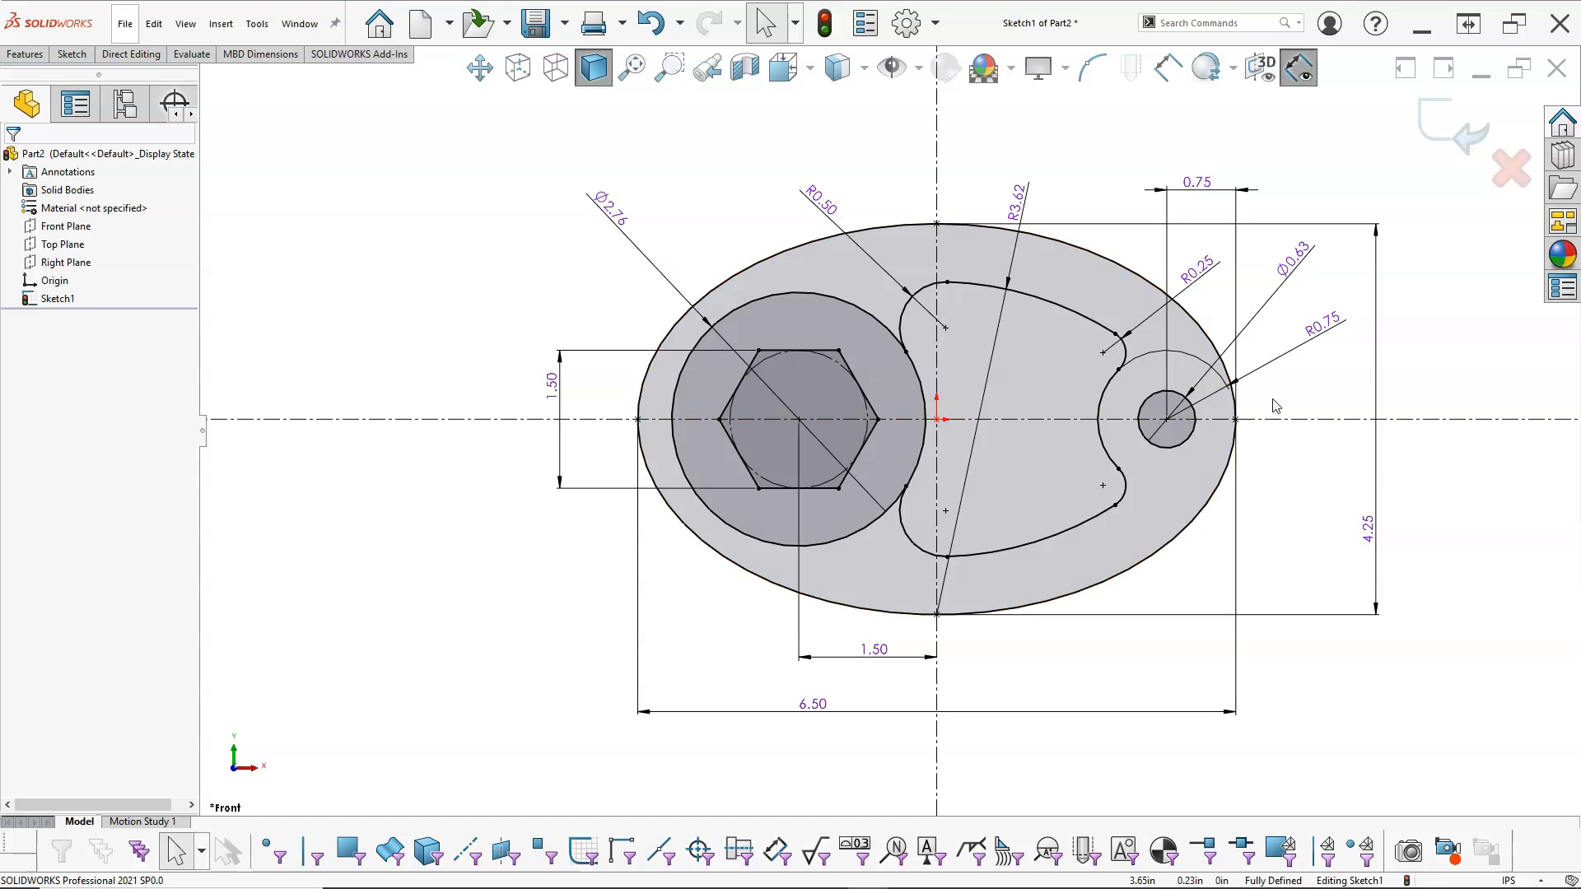
left_click(1453, 126)
scroll(1191, 483, "down", 2)
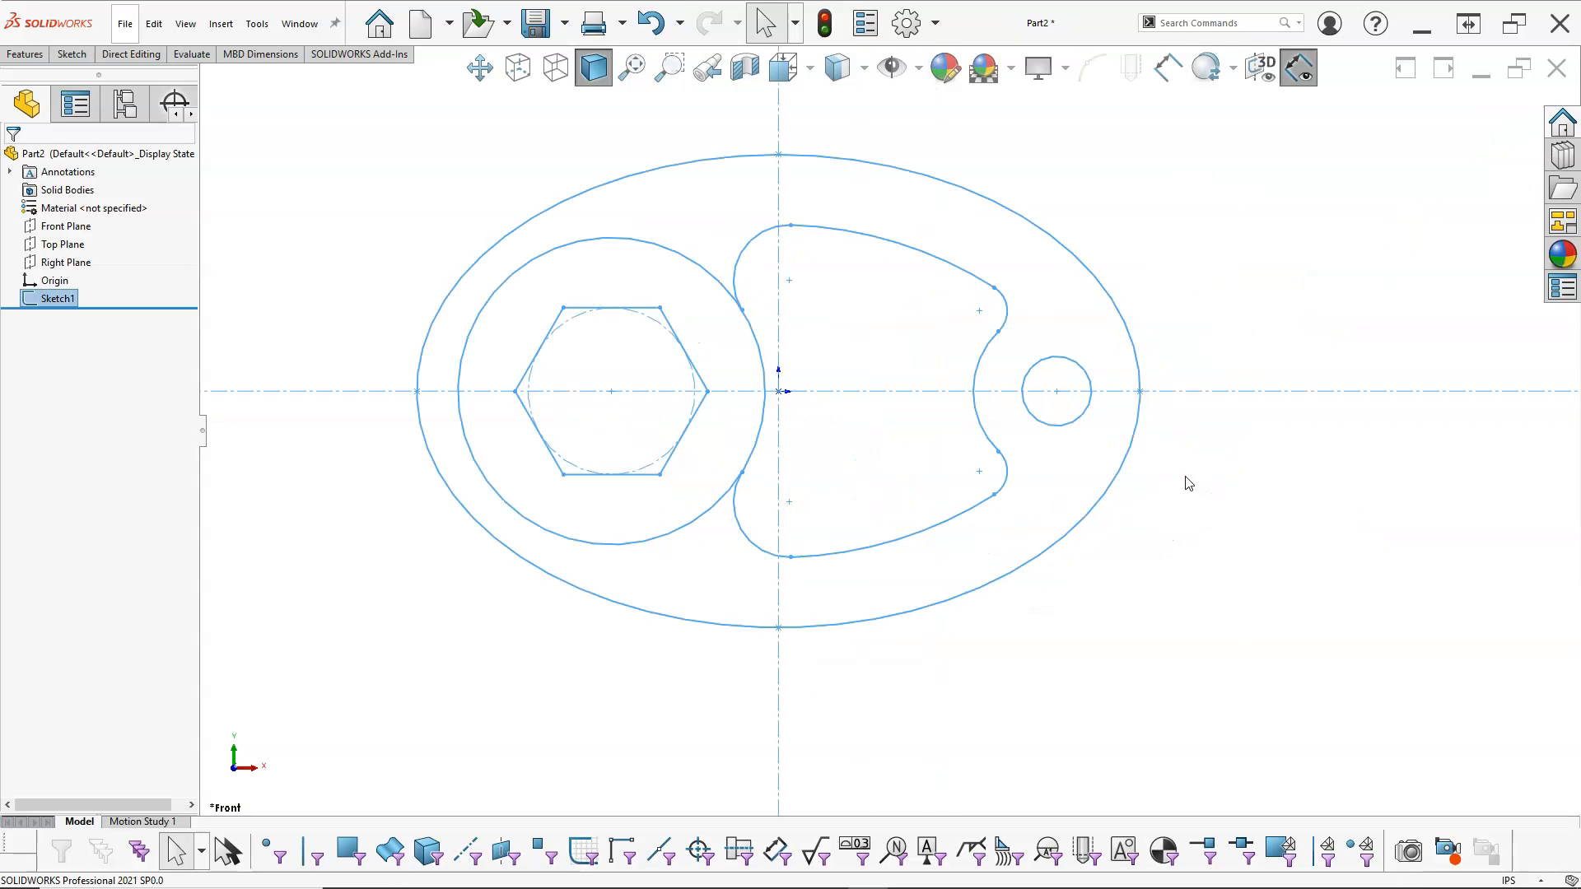
left_click(667, 144)
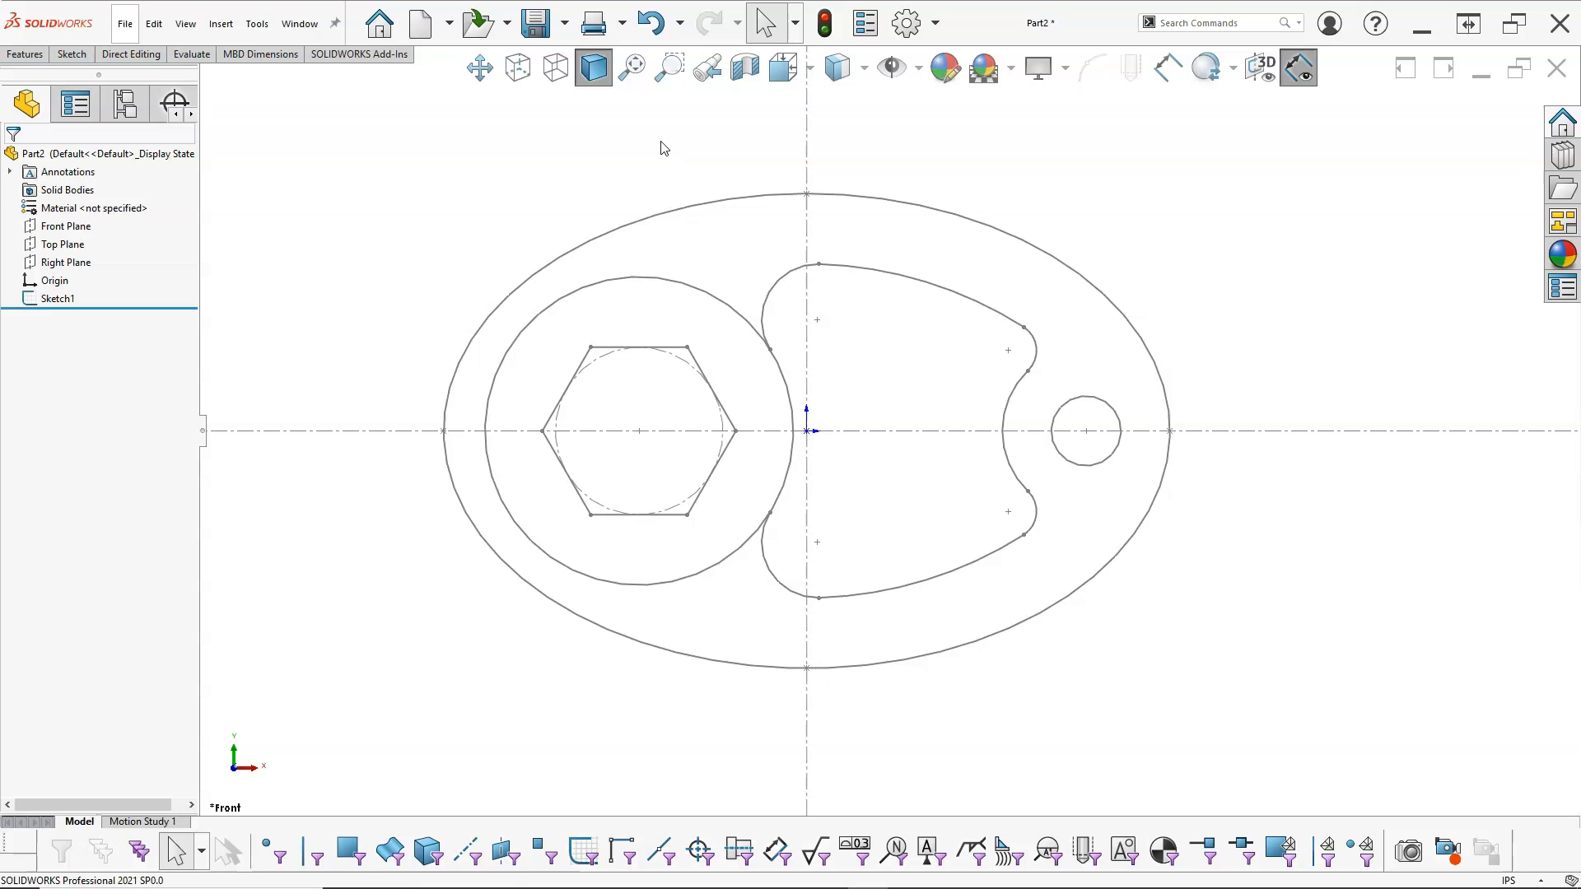
Step: Save the part as Ex3-9 in the TechDraw folder
left_click(535, 22)
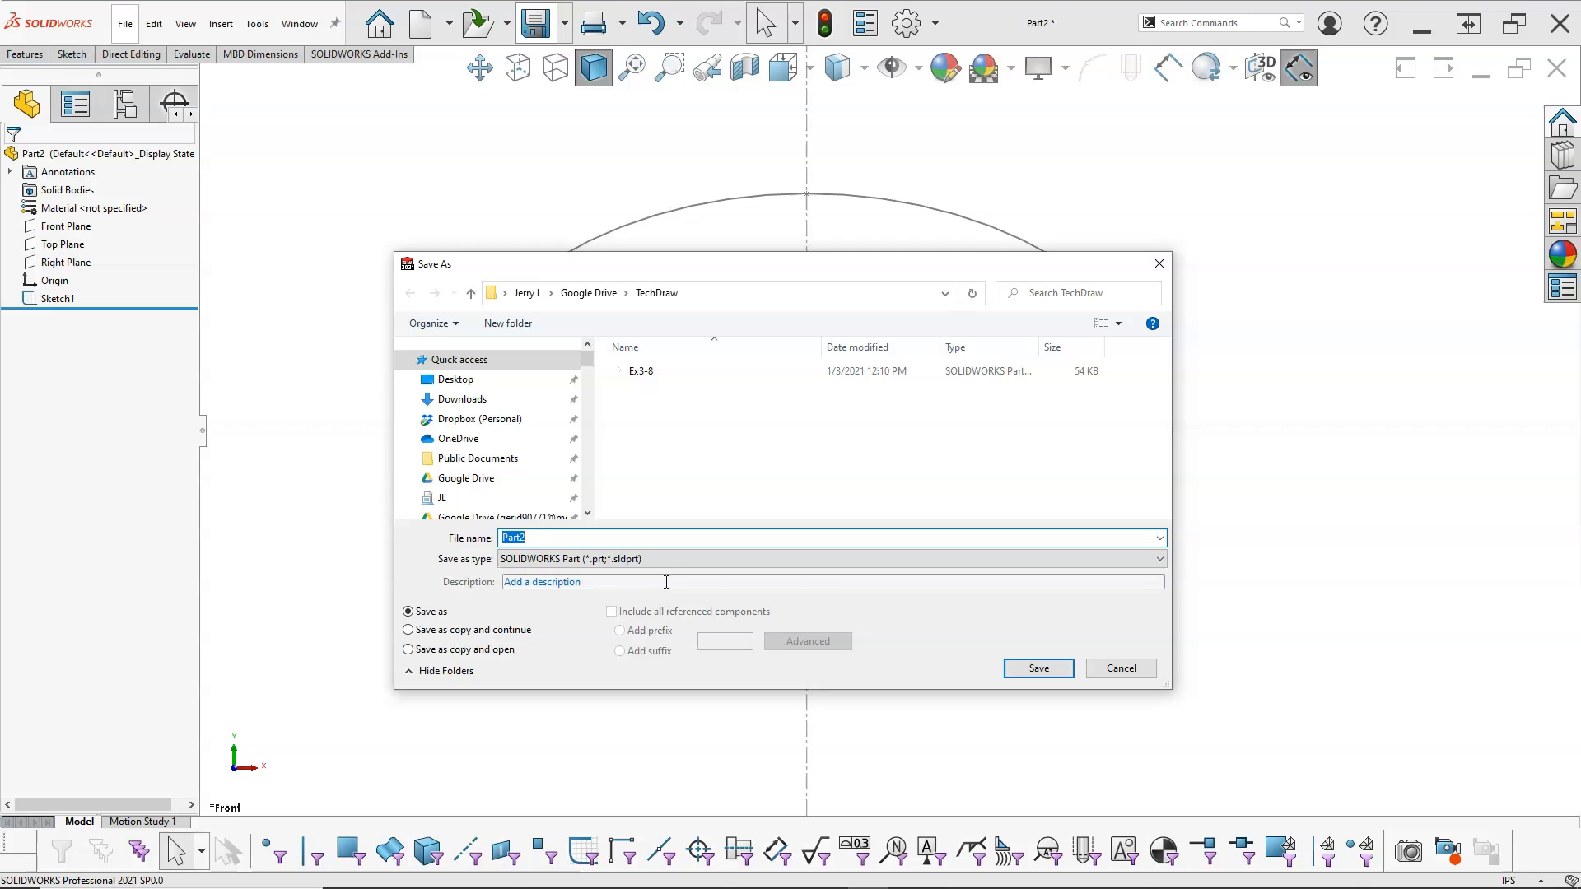
type("Ex")
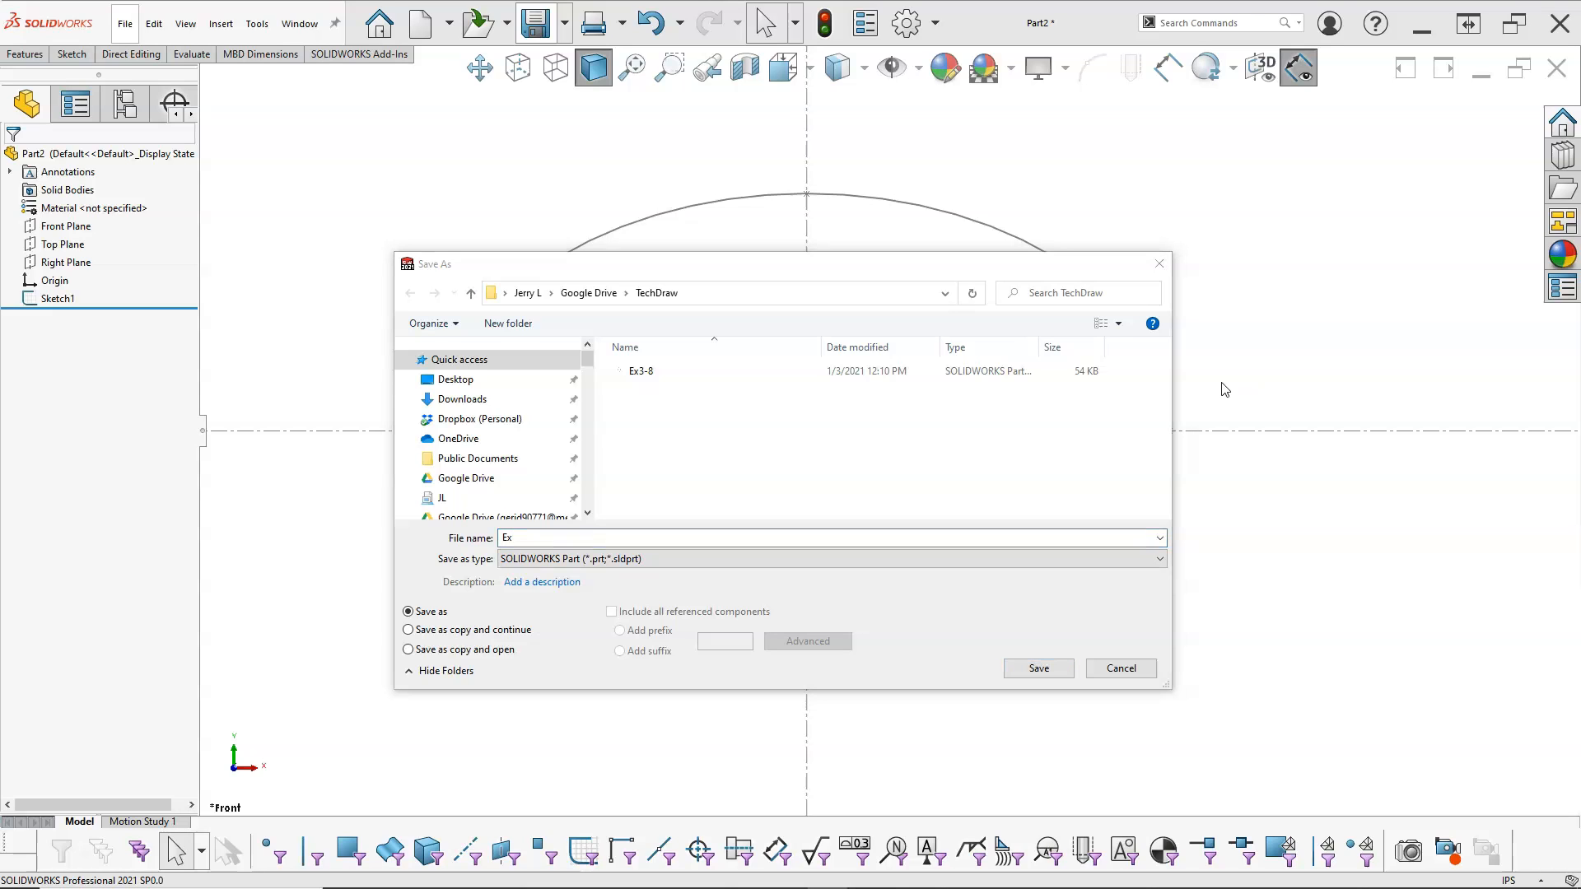
left_click(516, 534)
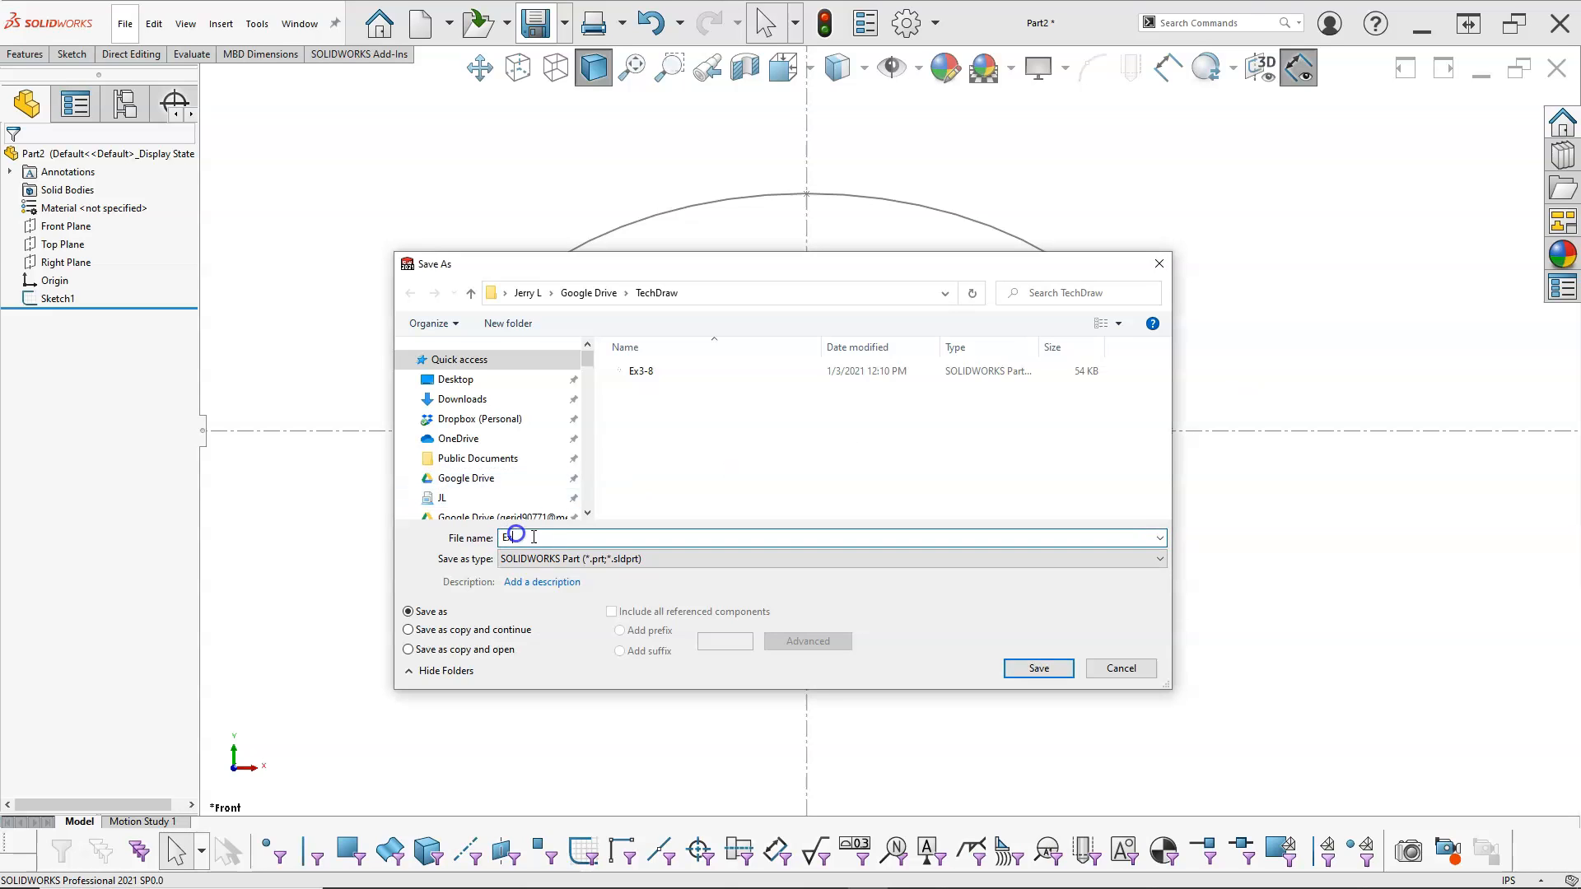
type("3-9")
left_click(1035, 668)
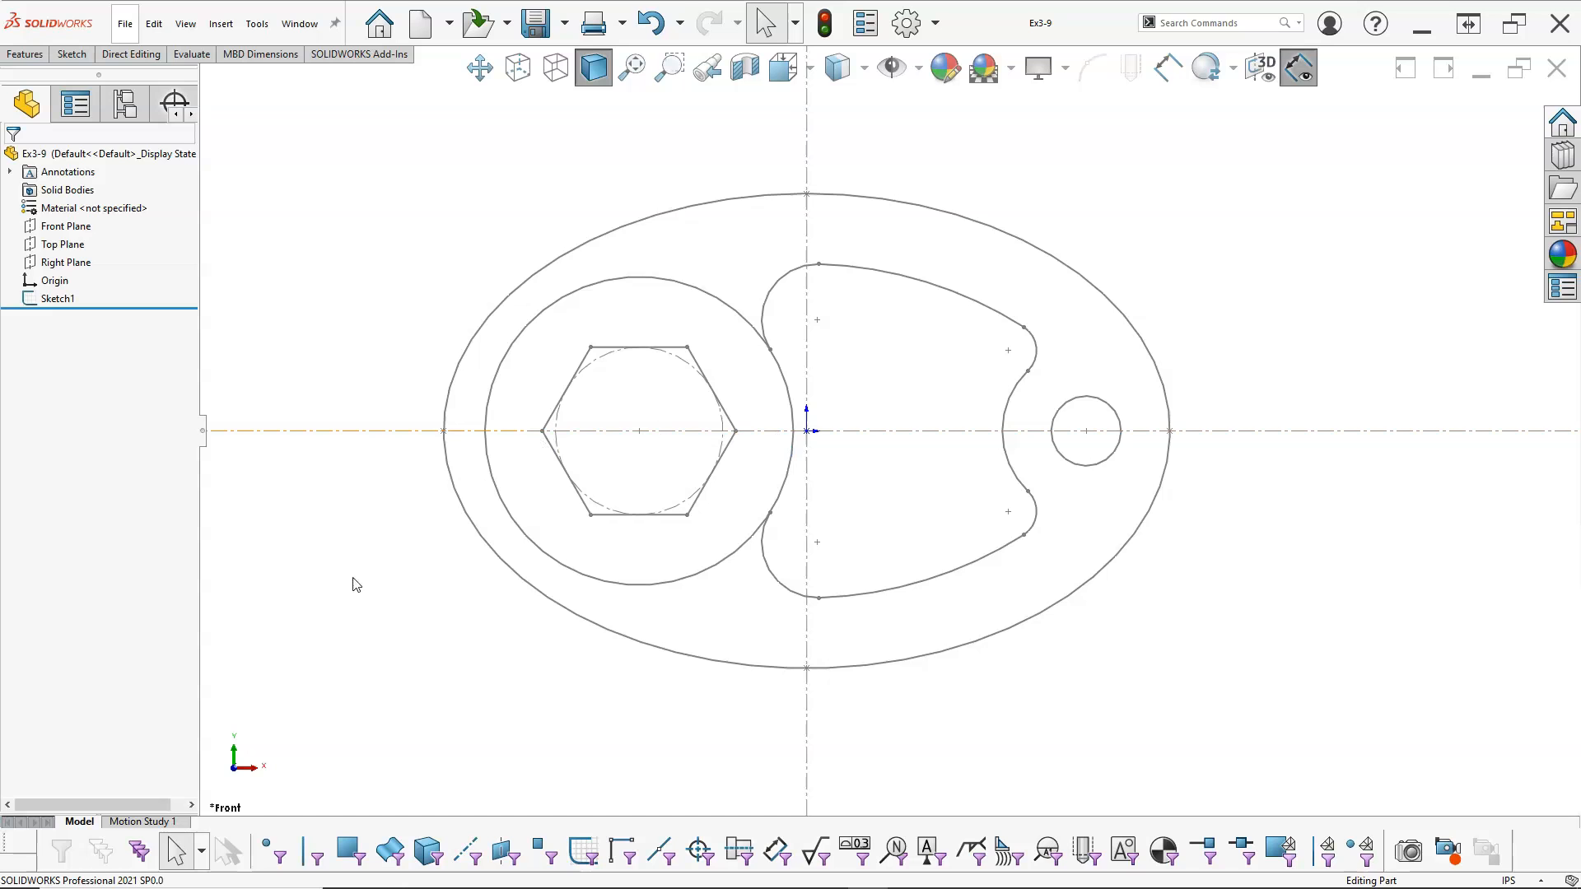